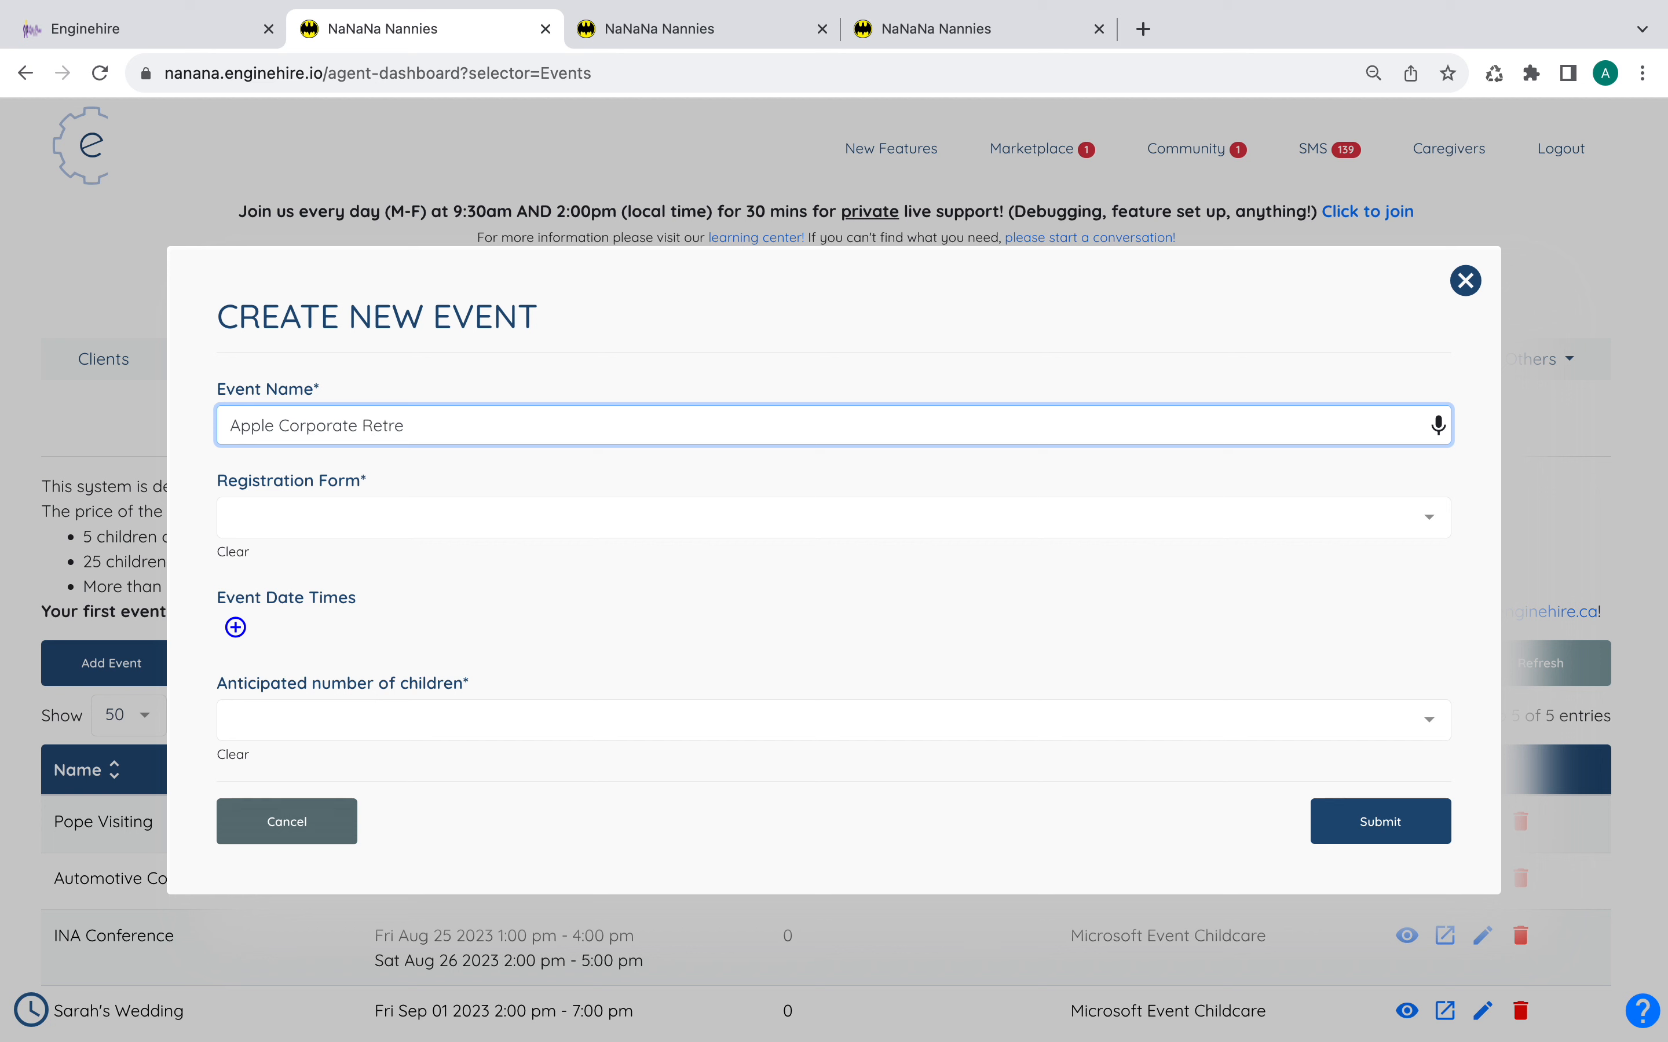
- Choose Family Registration as the new event's registration form and add the event date 2023-09-29
left_click(381, 515)
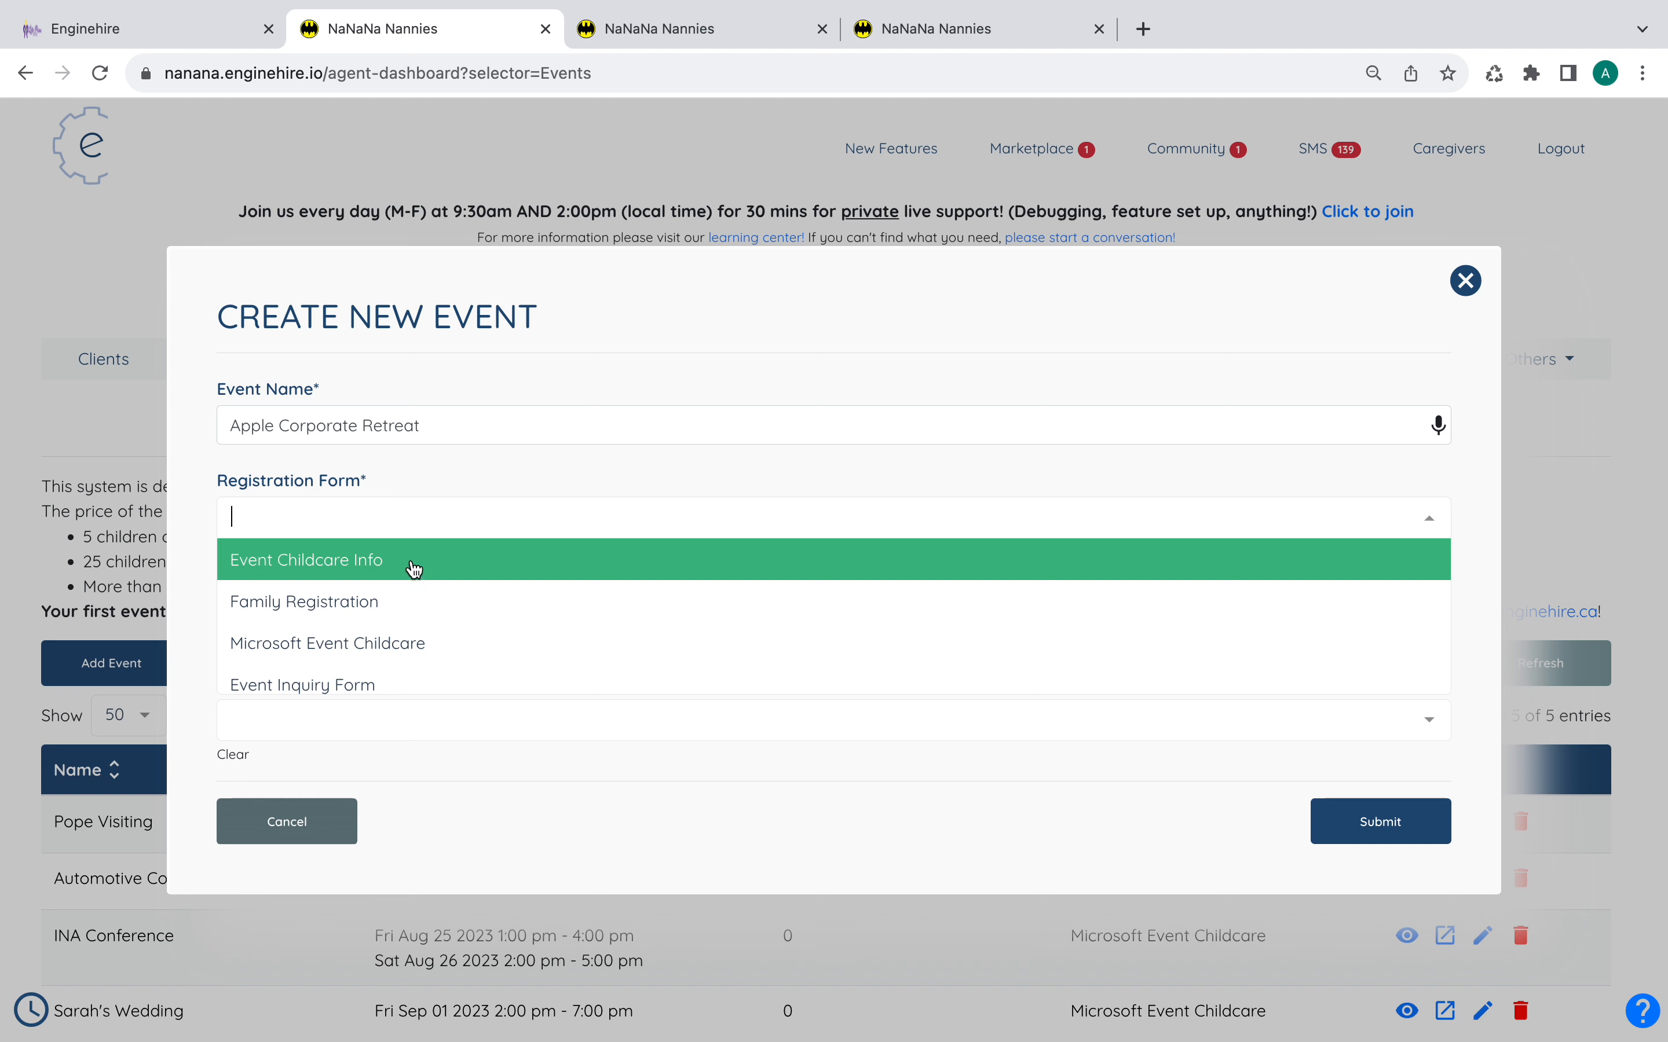
left_click(428, 599)
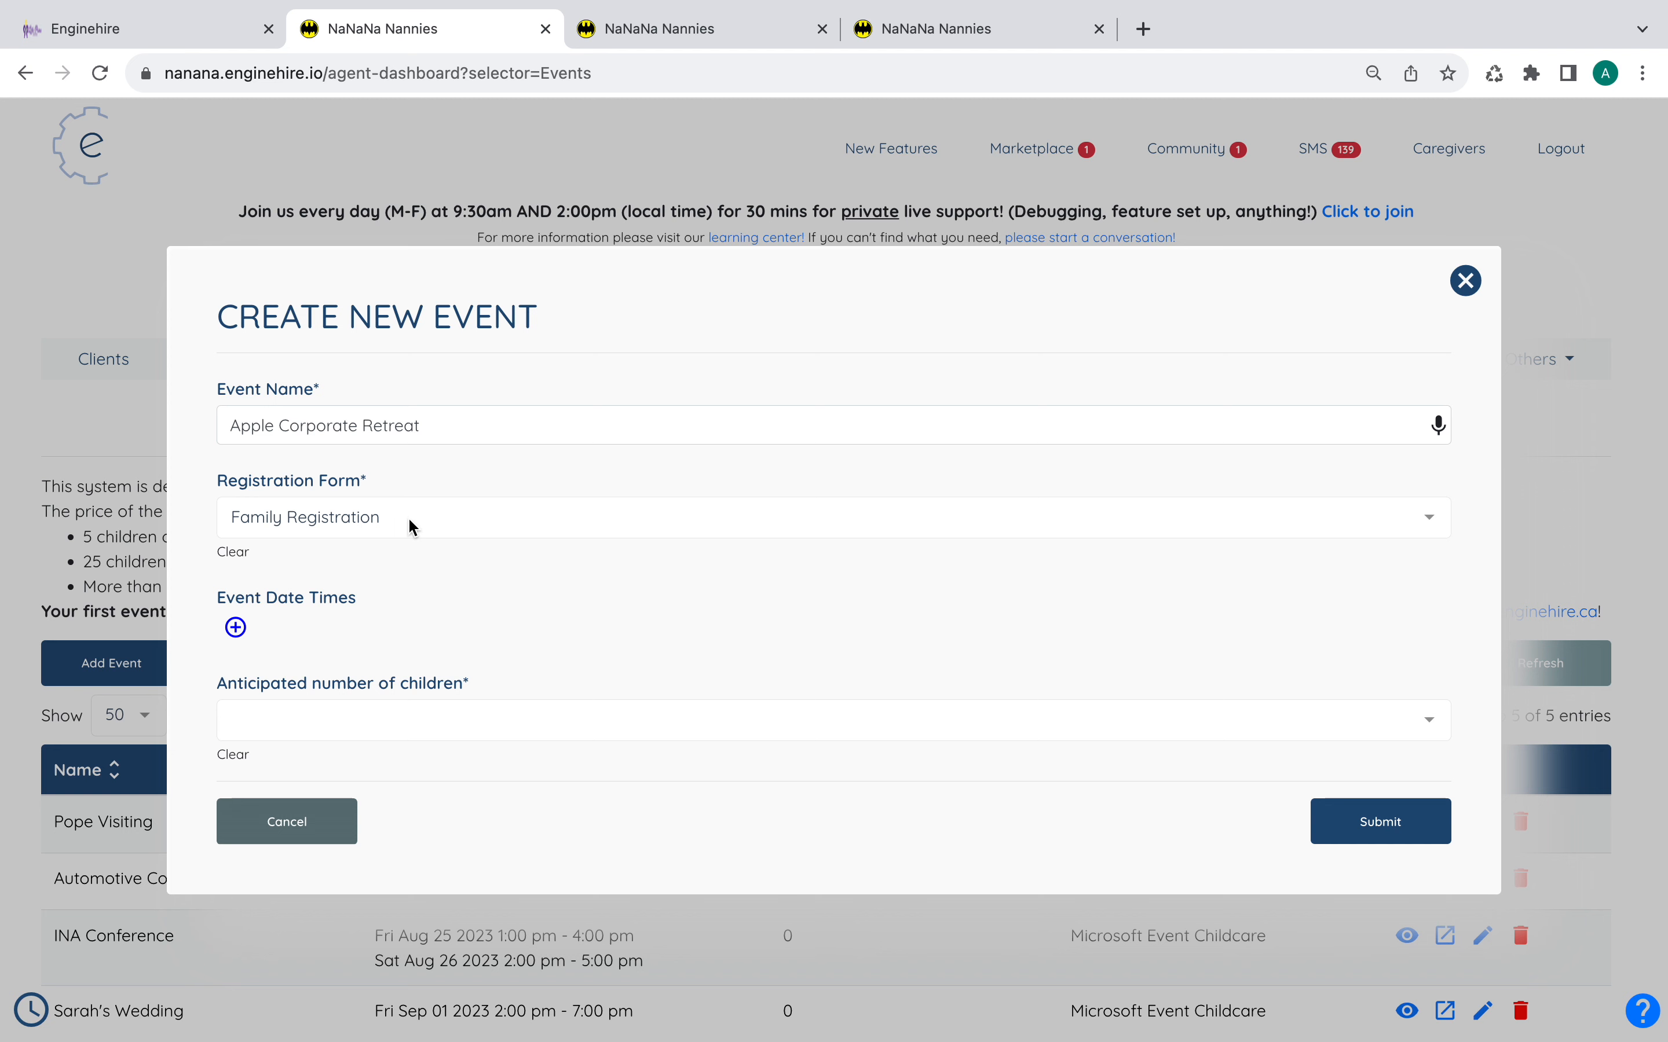
left_click(236, 627)
left_click(398, 624)
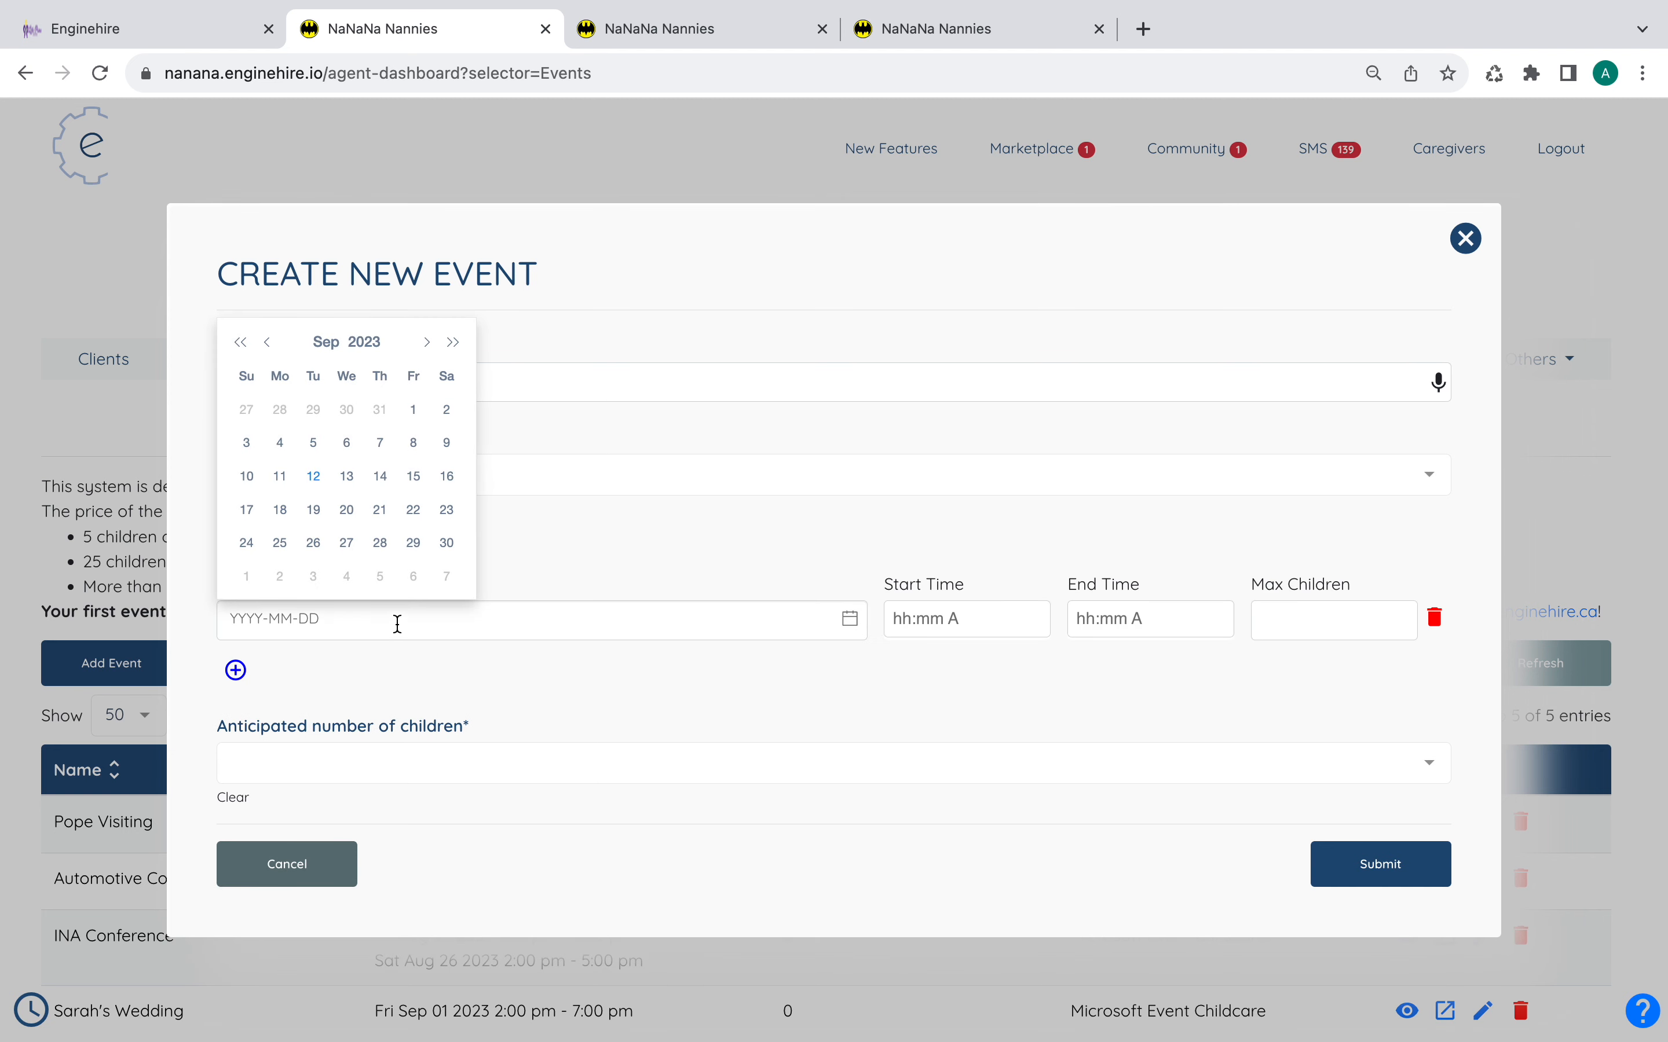
left_click(414, 543)
- Set the event's start time to 02:00 PM and its end time to 06:00 PM
left_click(942, 614)
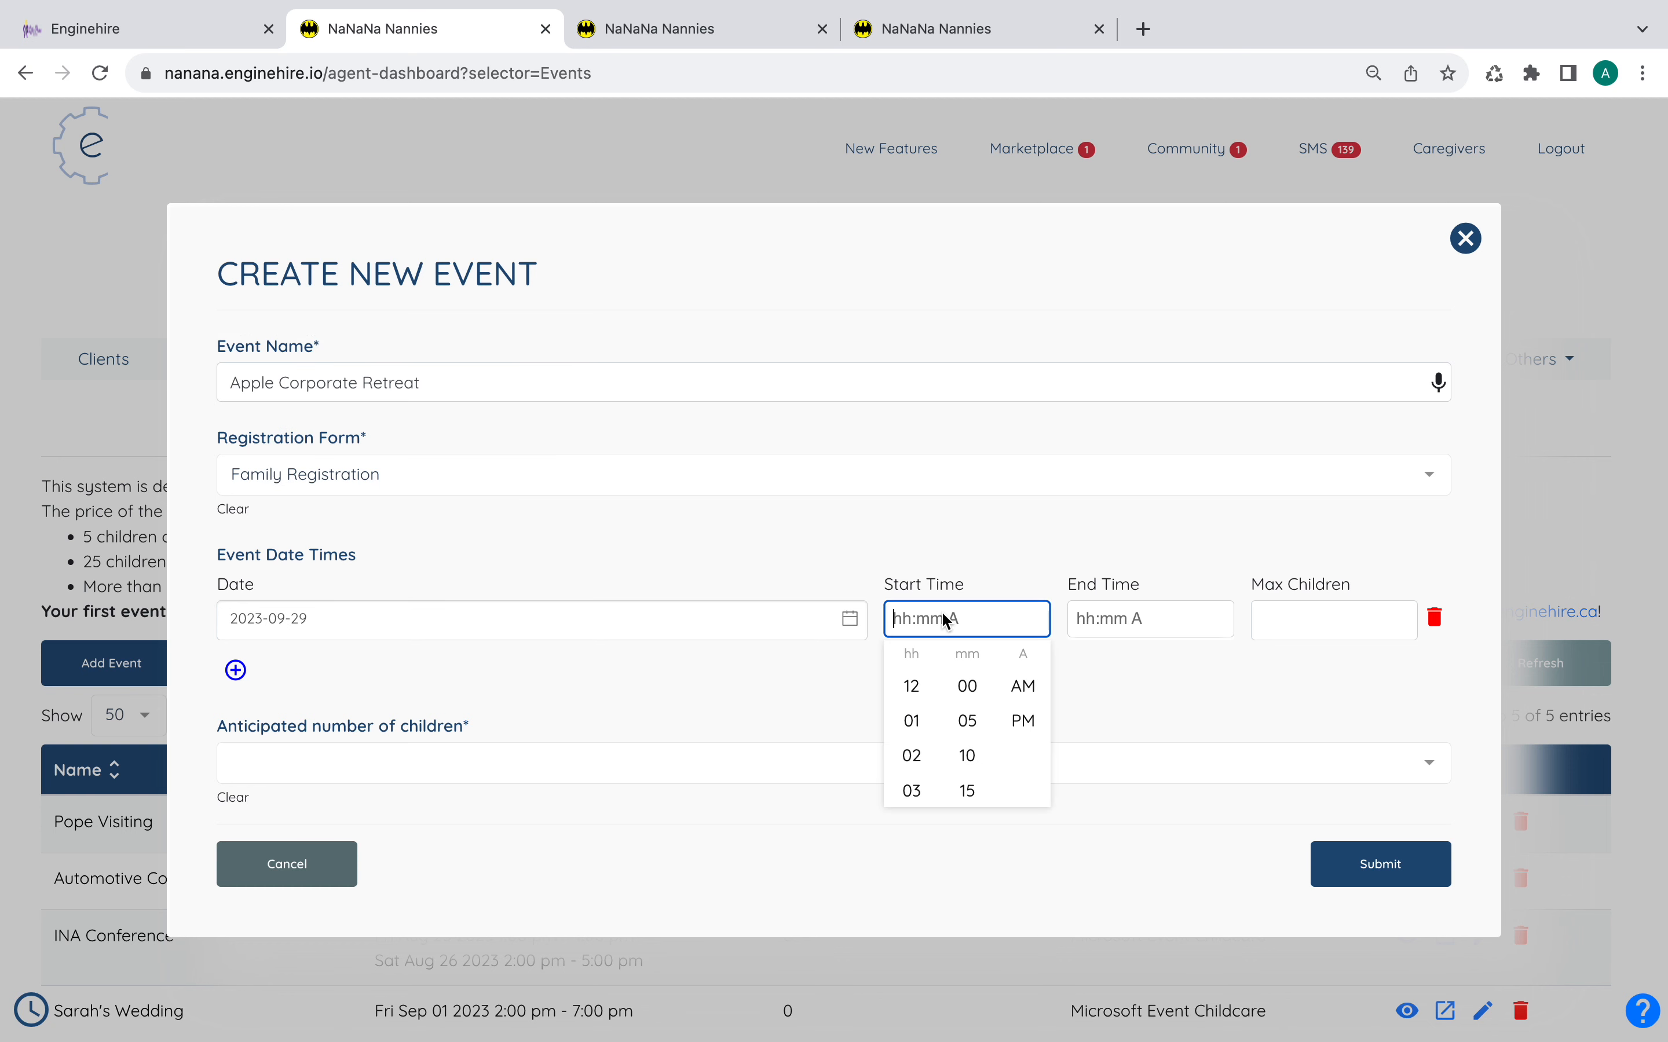
left_click(911, 756)
left_click(968, 687)
left_click(1023, 720)
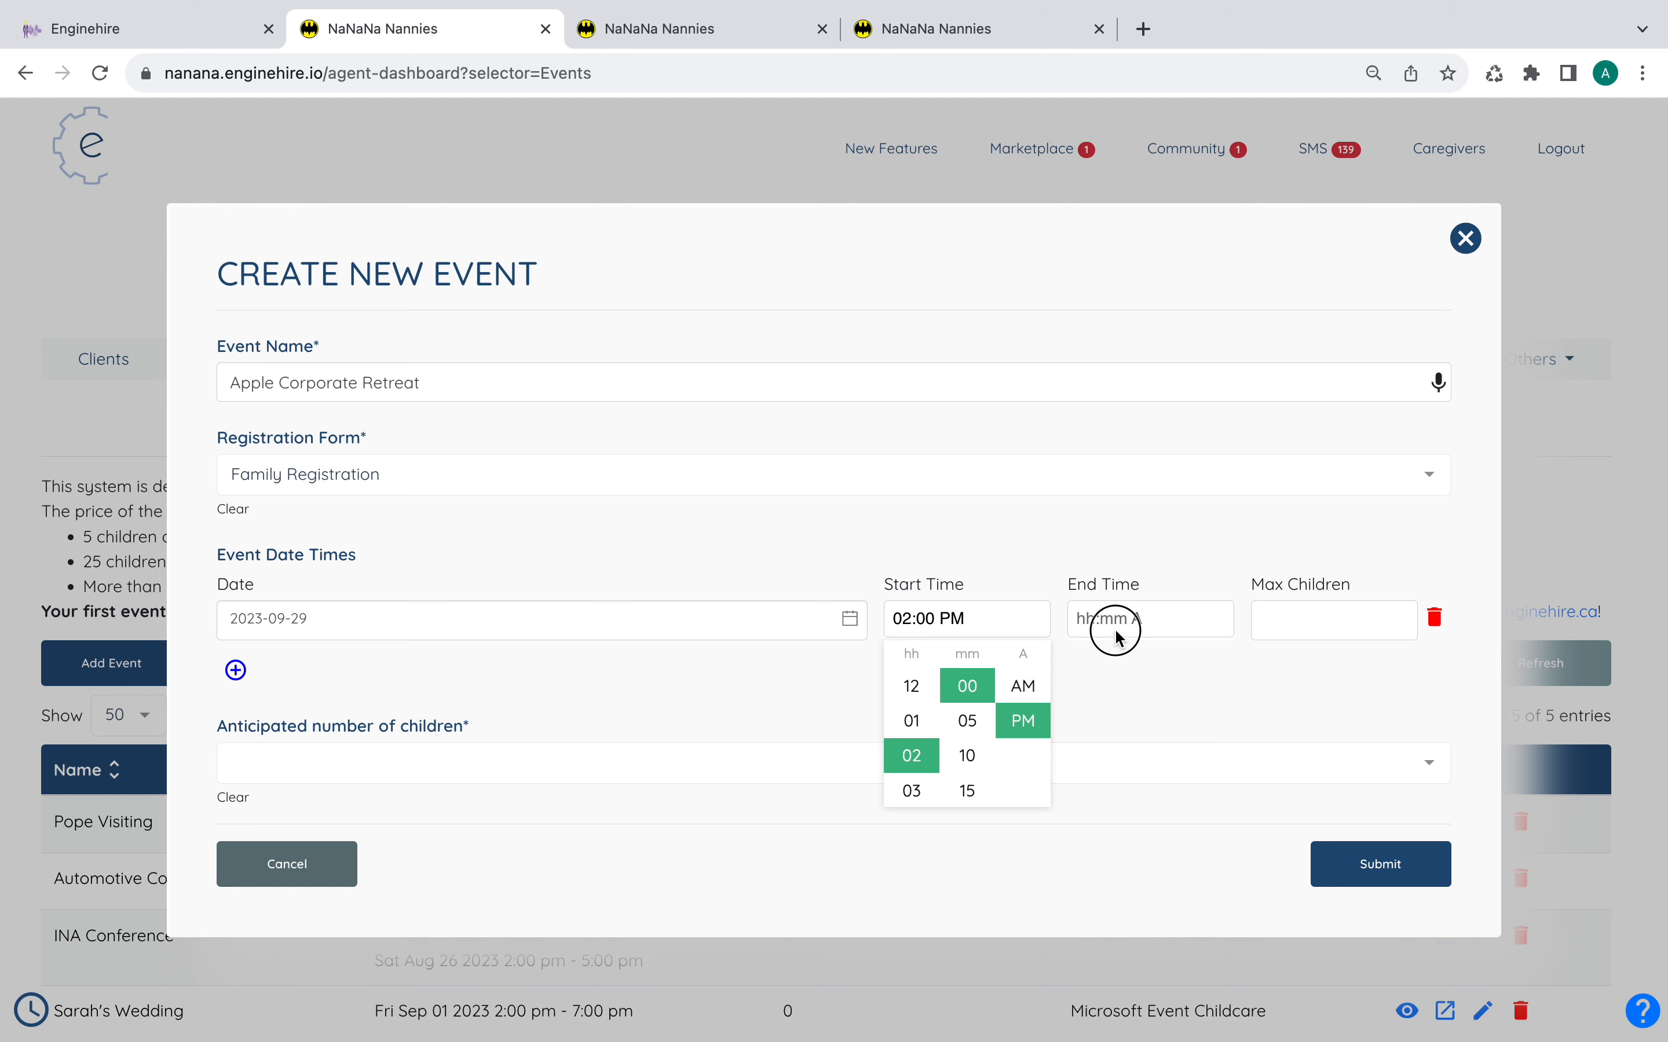
left_click(1113, 623)
scroll(1095, 724, "down", 2)
left_click(1095, 742)
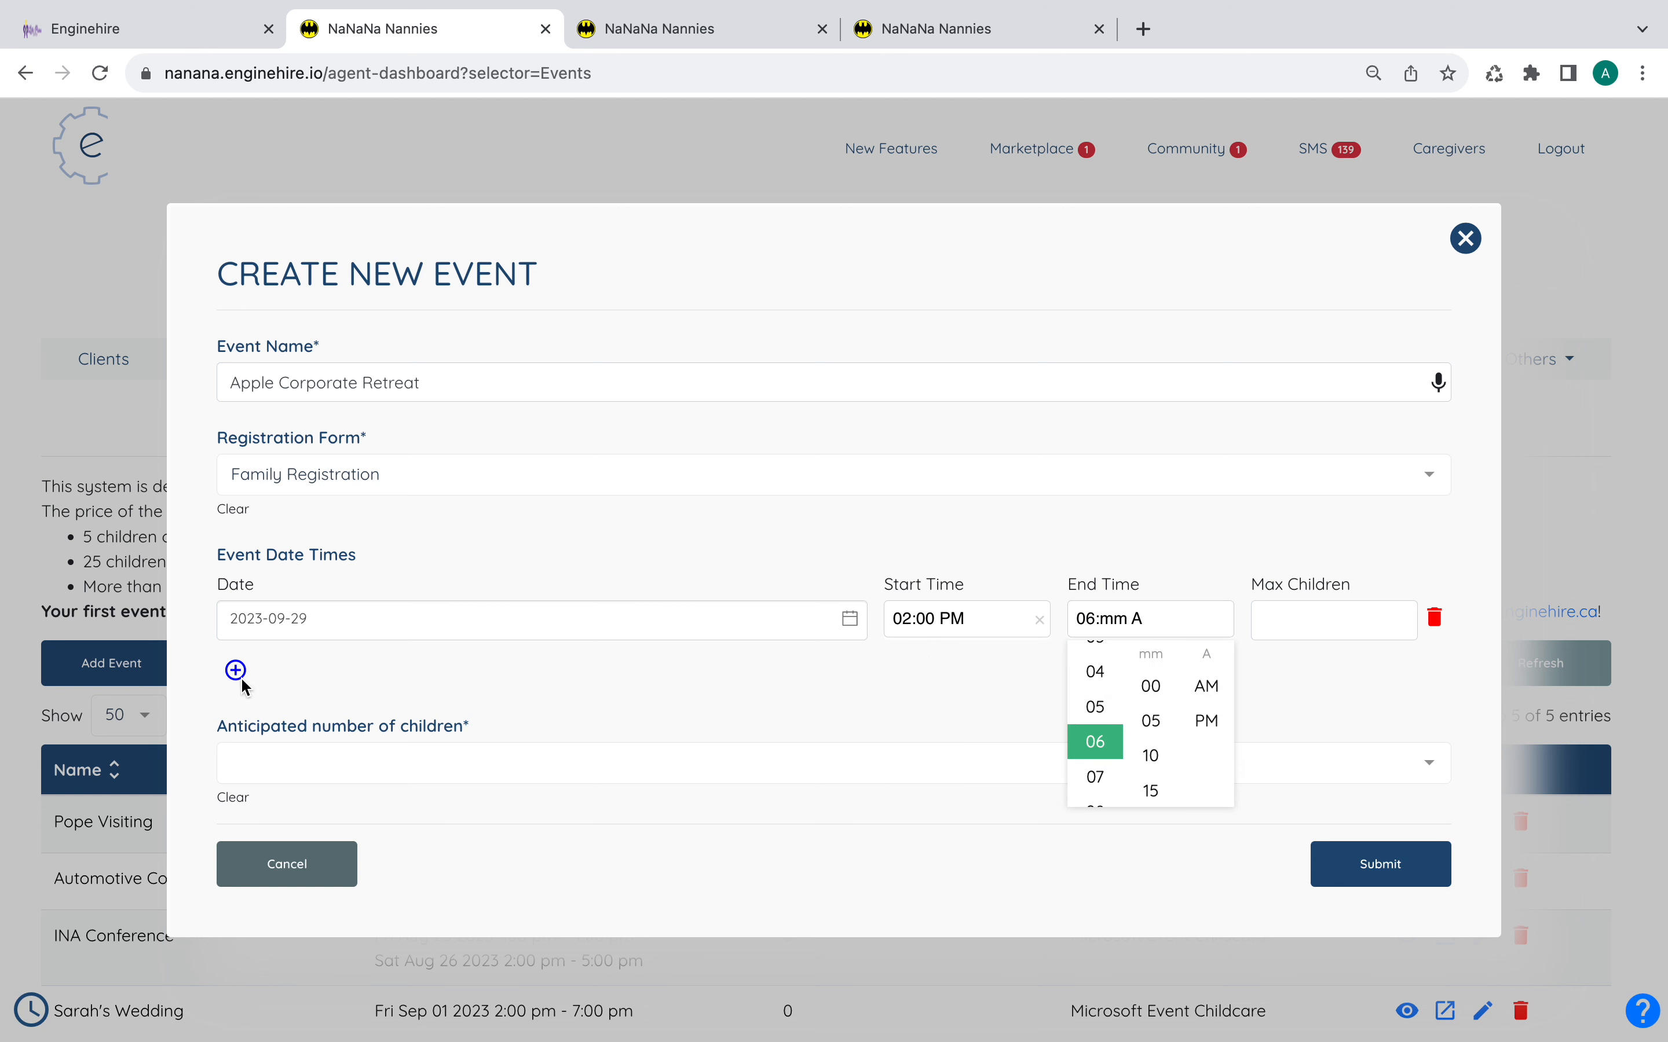
left_click(1150, 686)
left_click(1207, 721)
left_click(1304, 687)
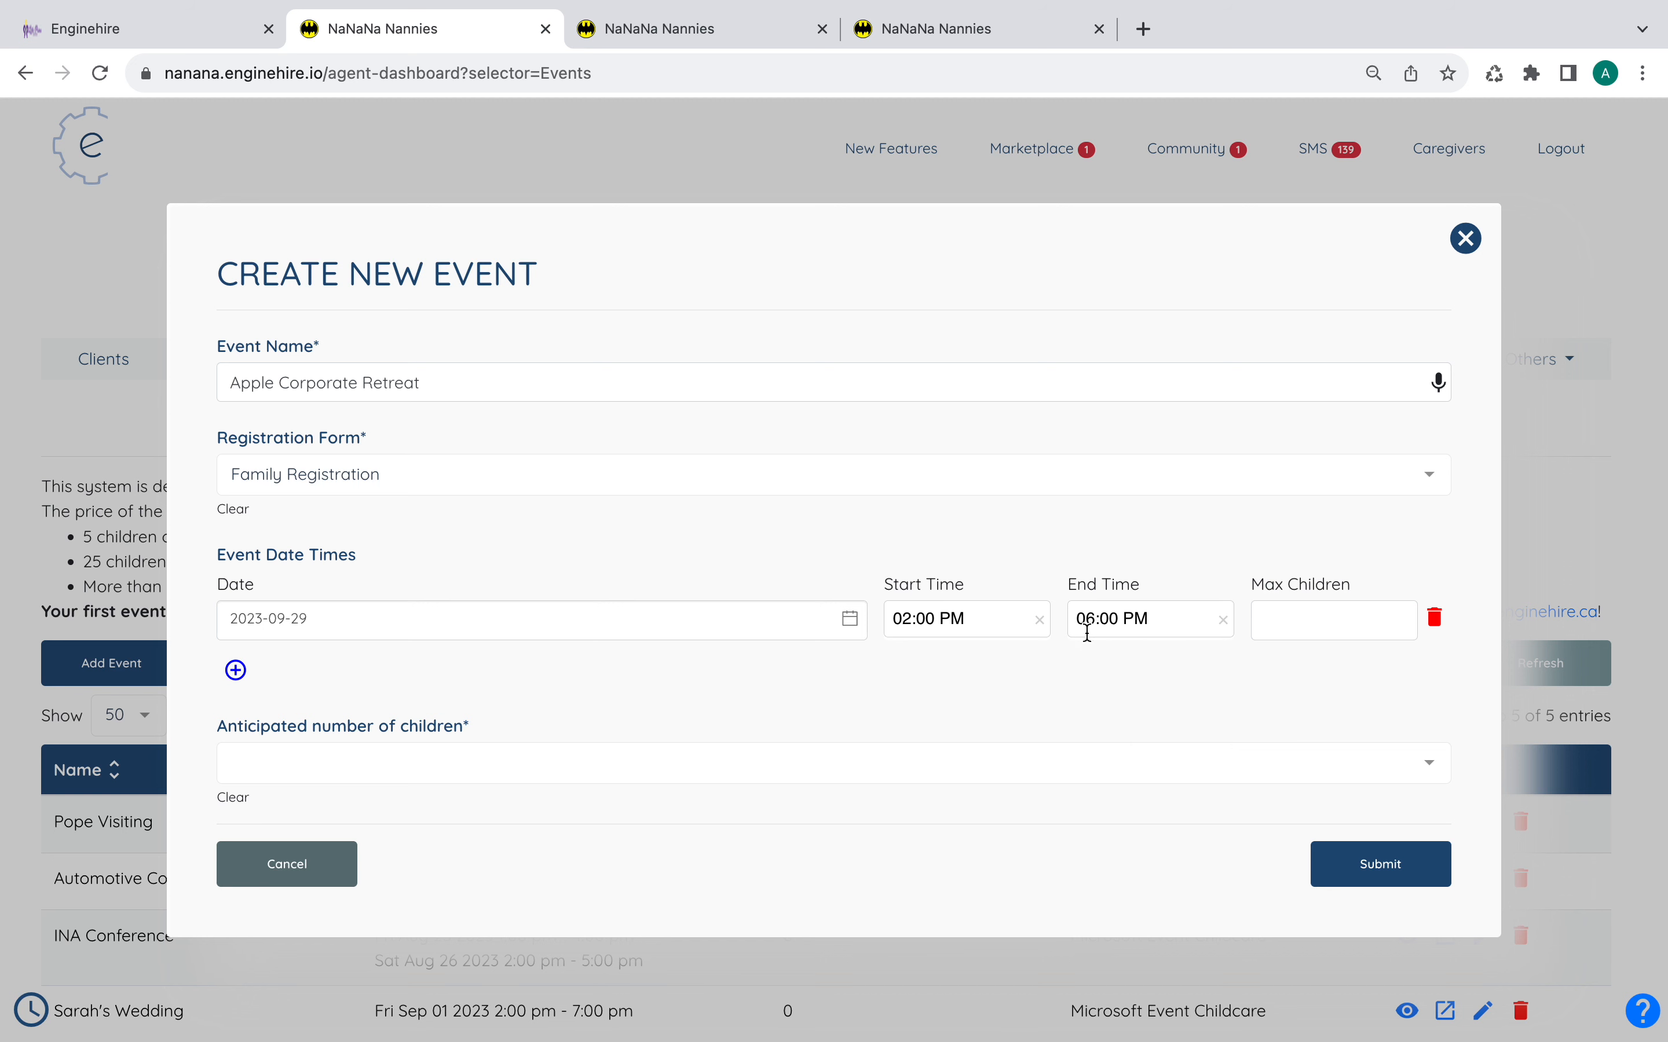
- Set the maximum children to 30 and the anticipated number to More than 25 children, and submit the event
left_click(1288, 615)
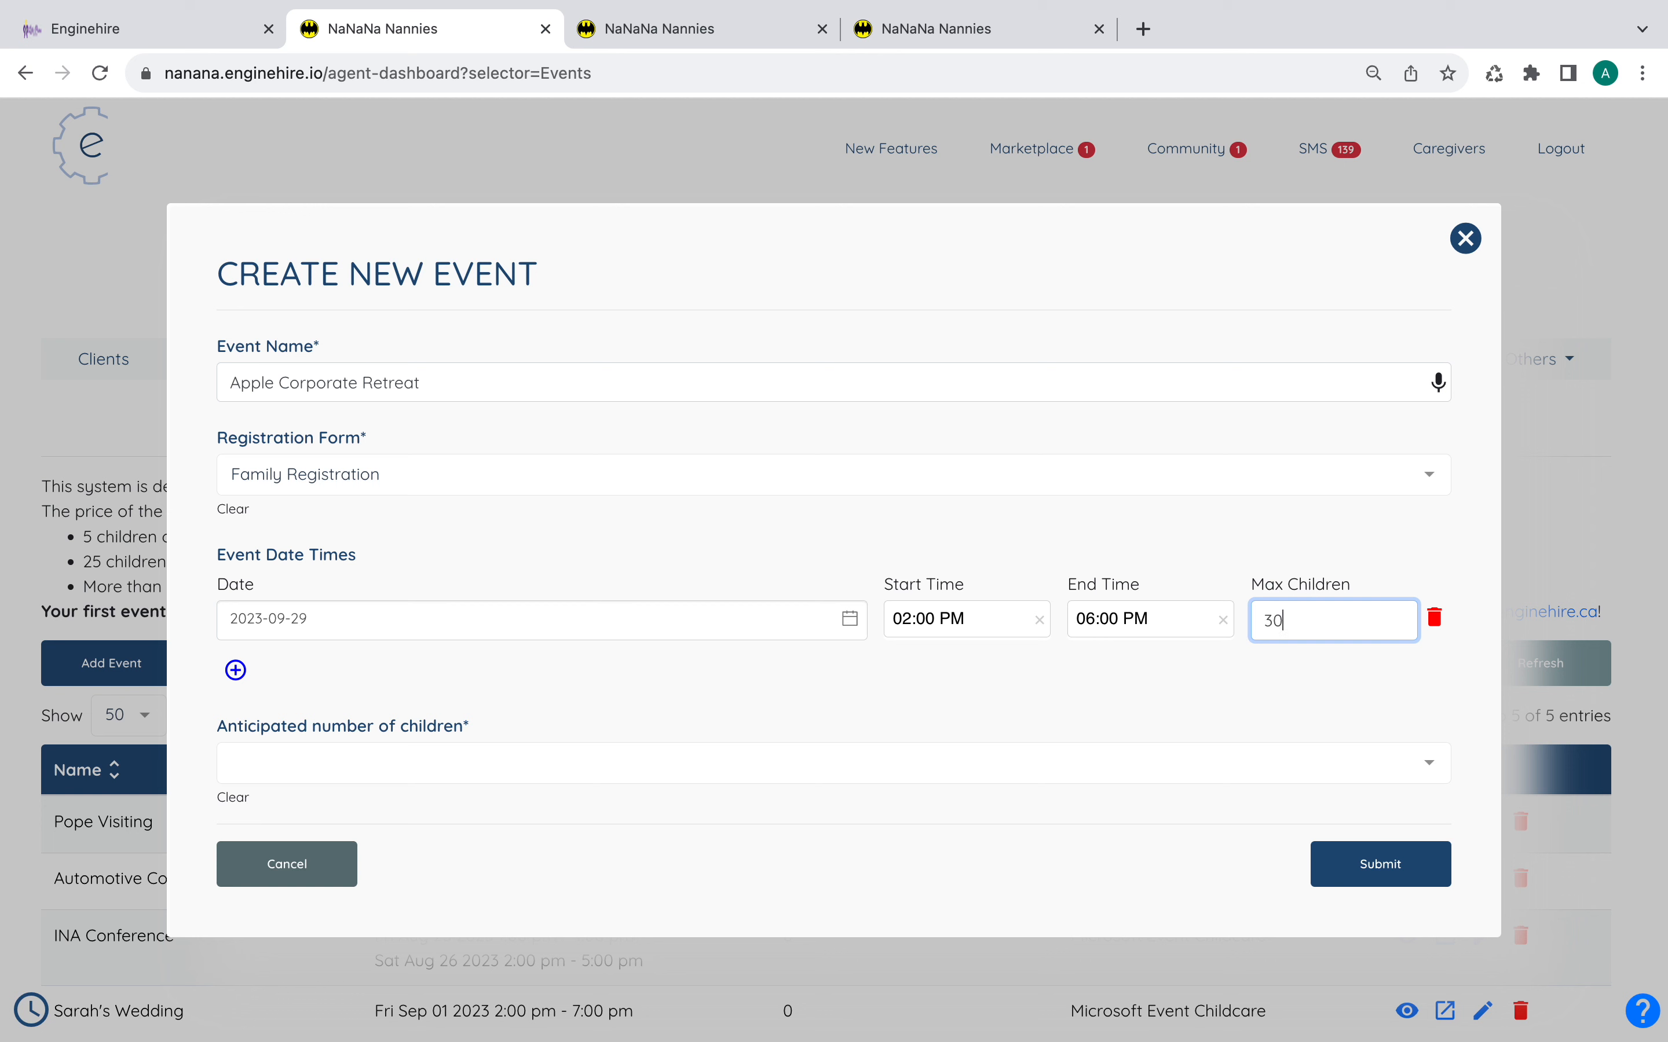
left_click(544, 765)
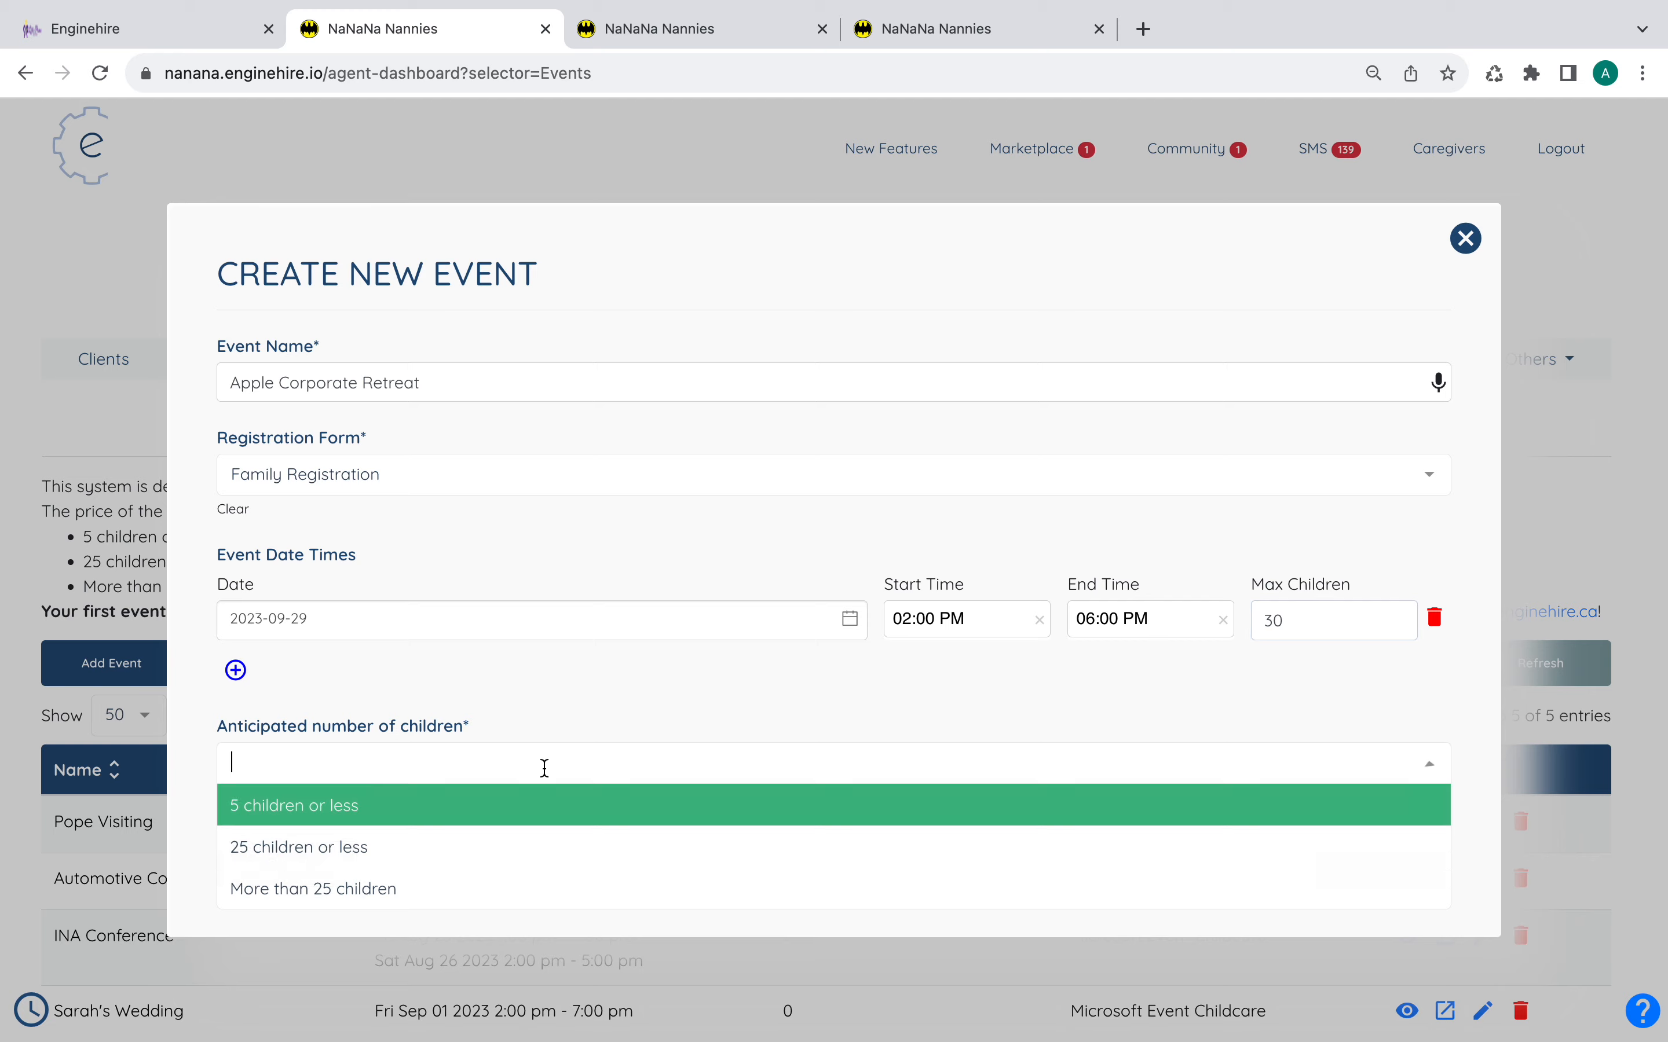
left_click(426, 889)
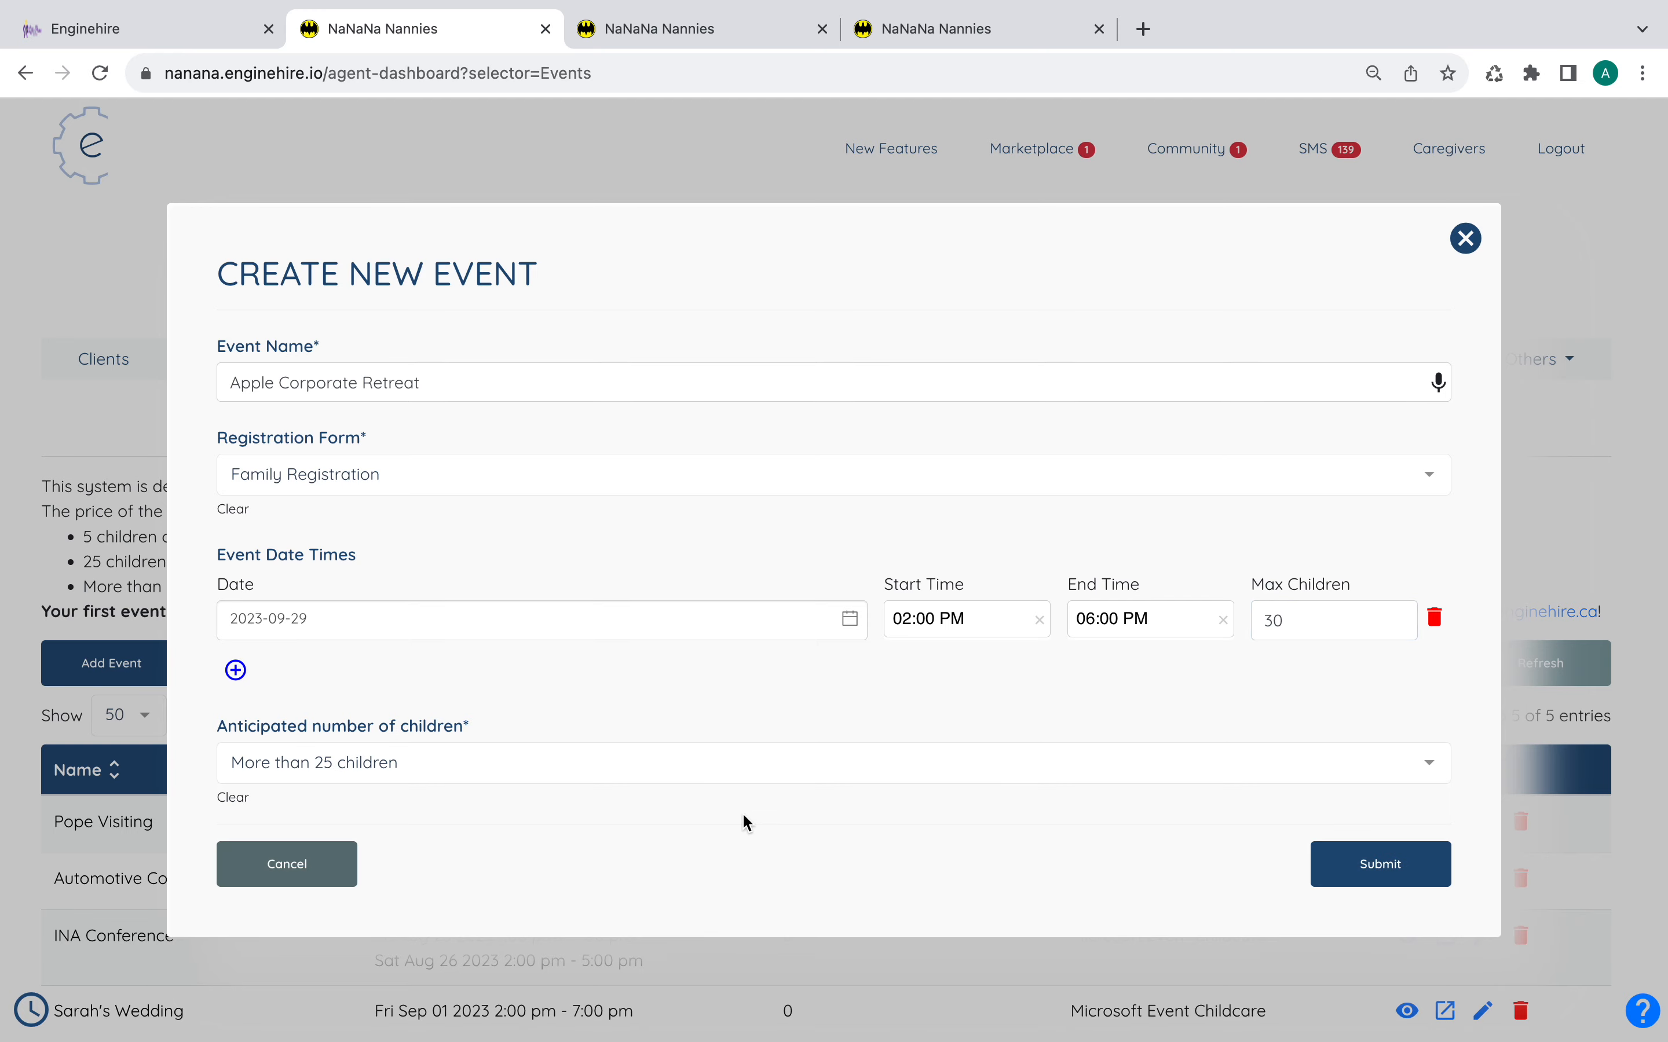
left_click(1349, 874)
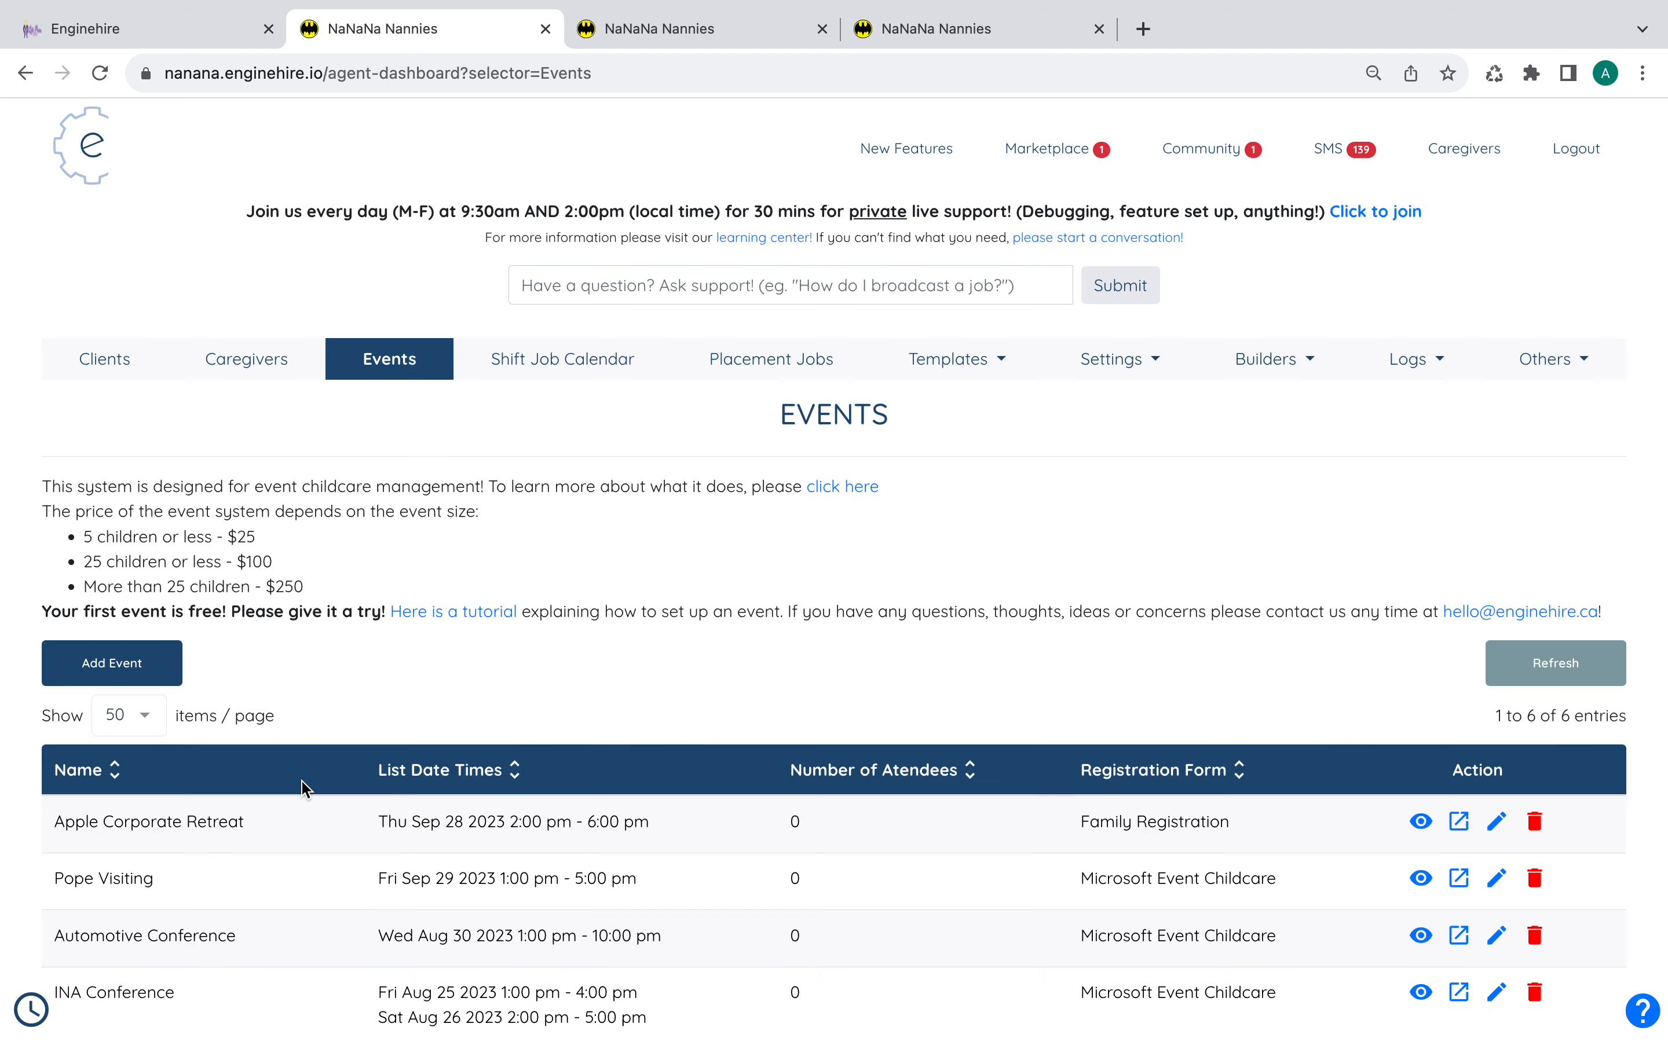
- Open the registration form of the Apple Corporate Retreat event and select the form's web address
triple_click(228, 831)
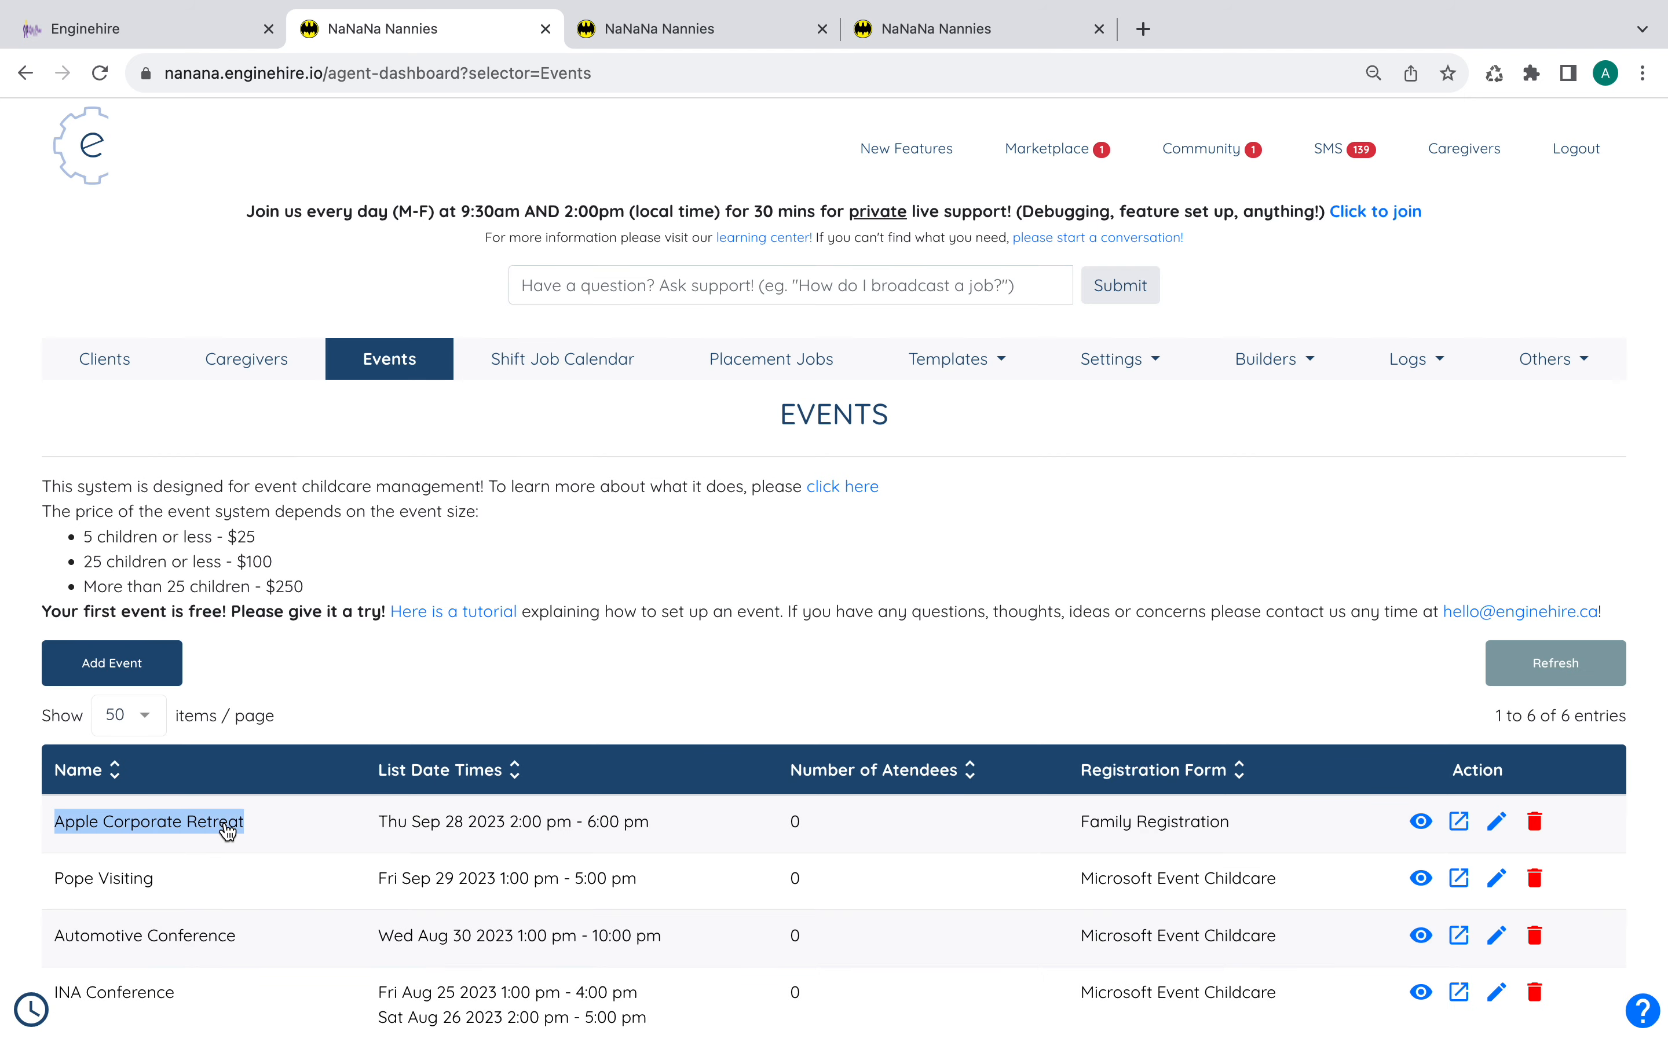
left_click(907, 701)
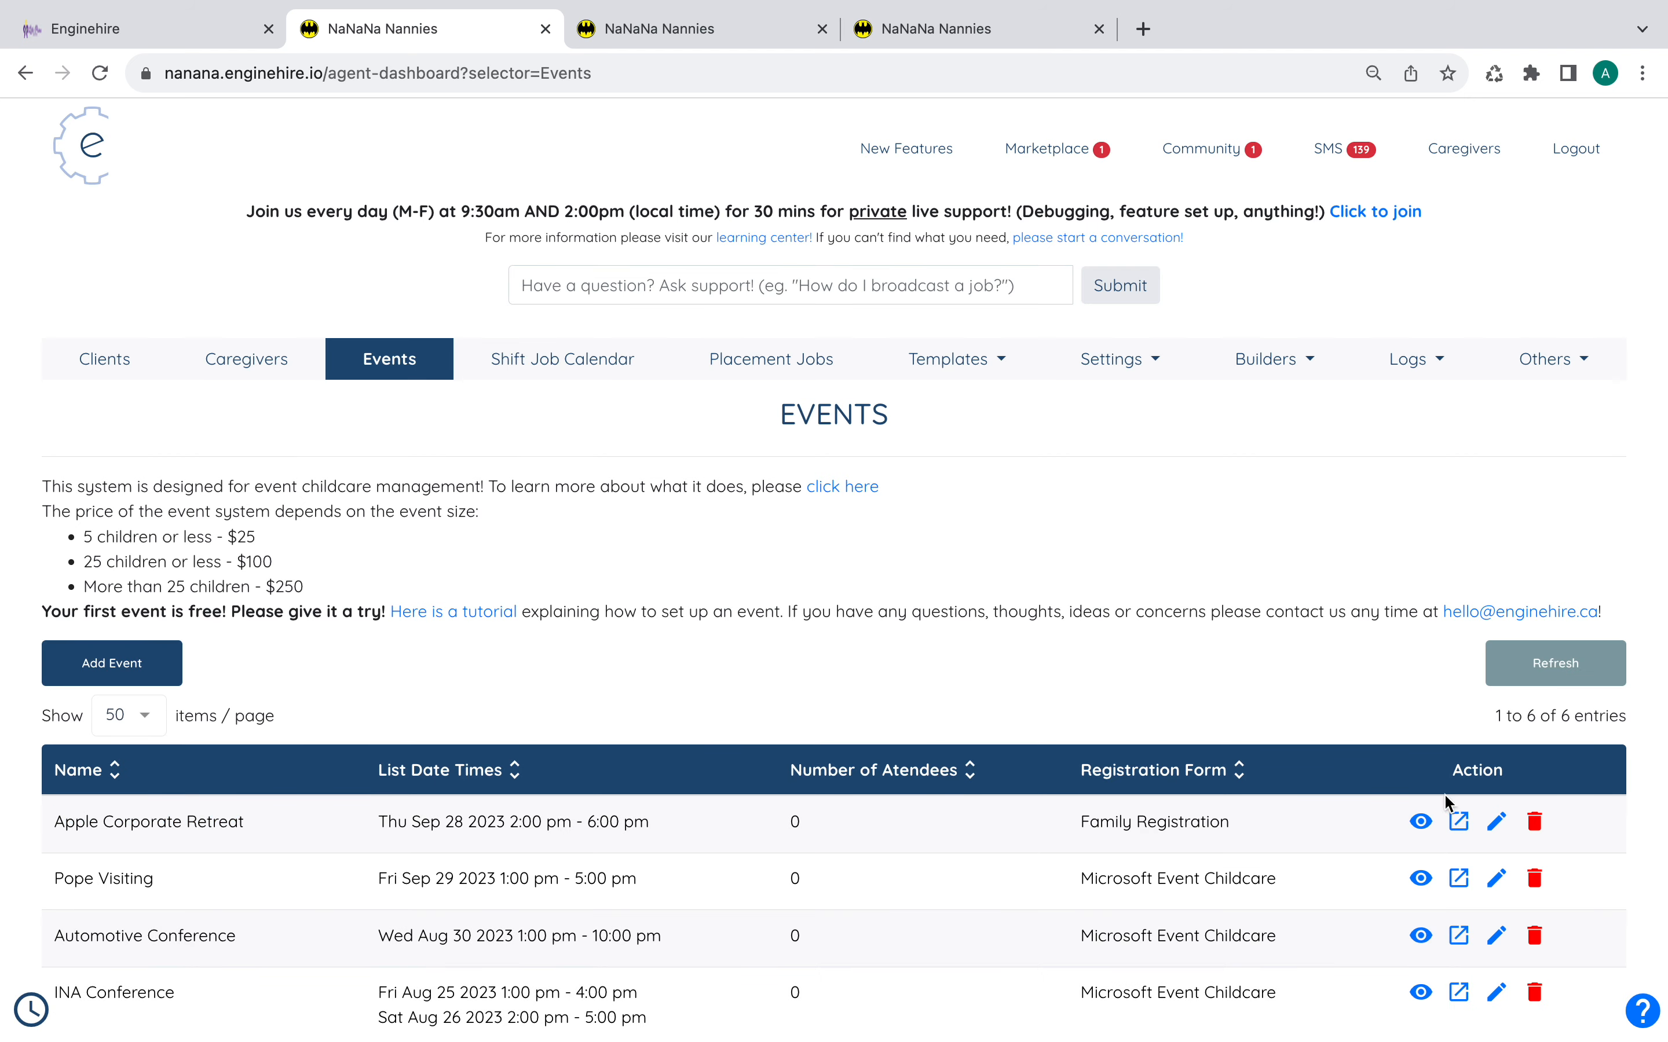
left_click(1460, 827)
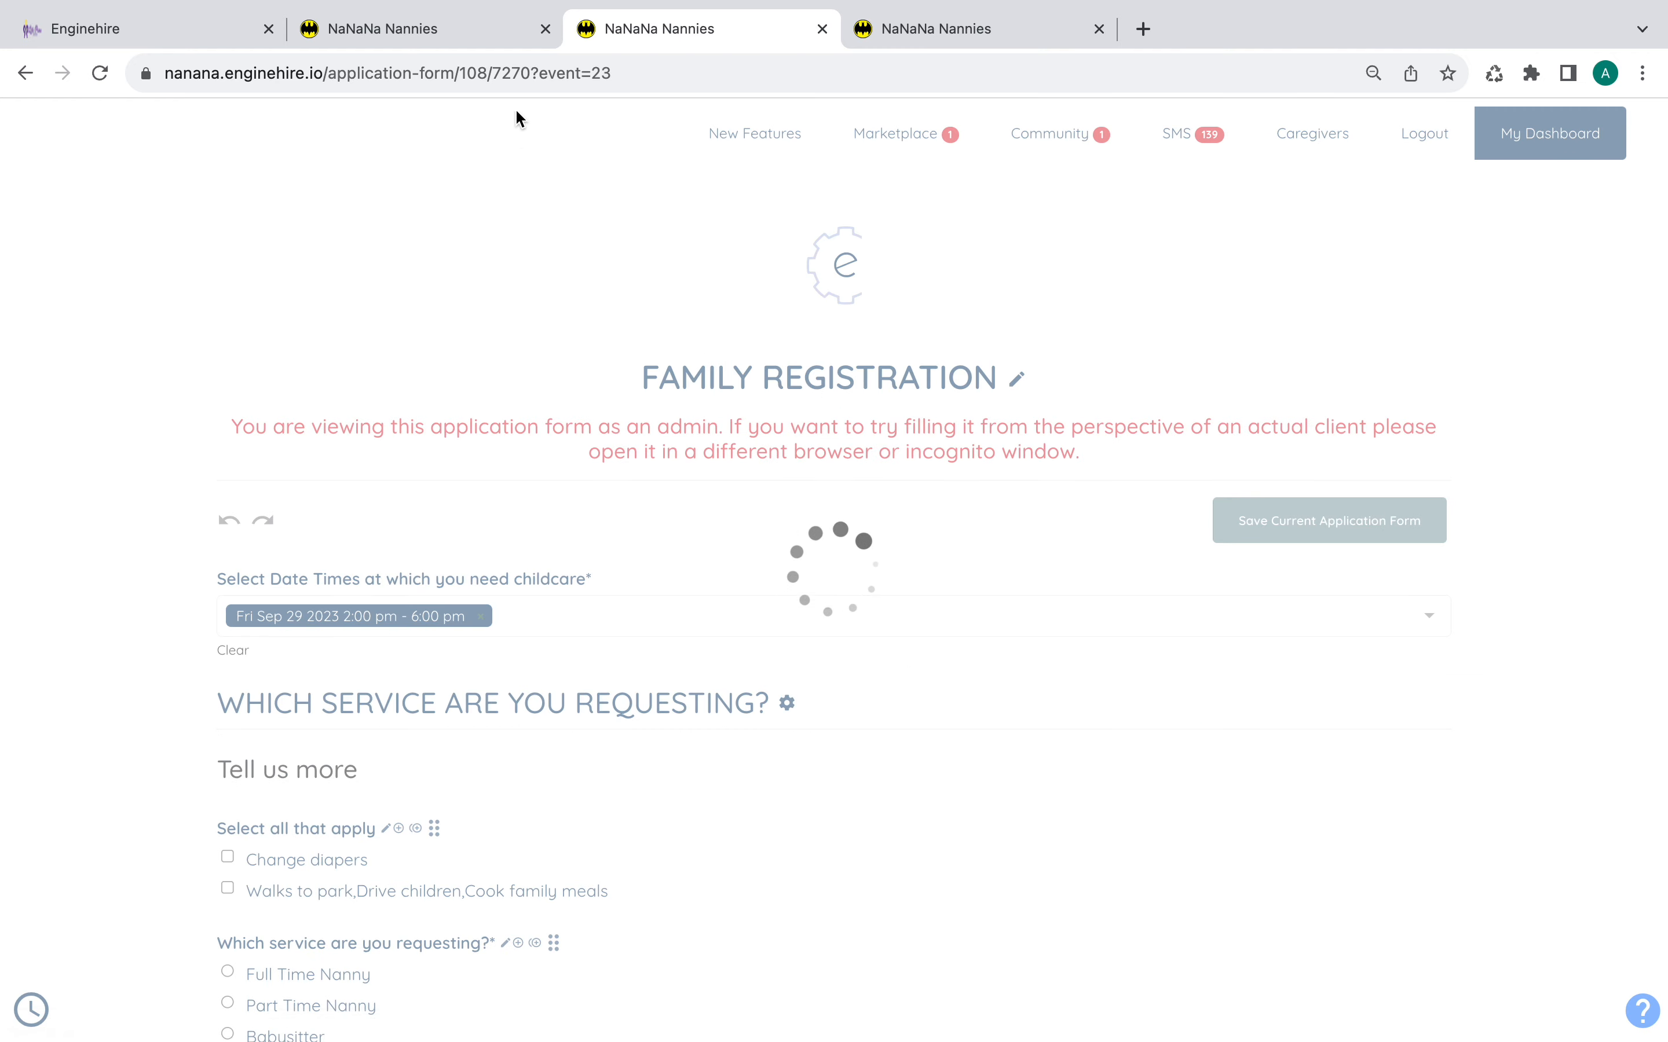
left_click(539, 76)
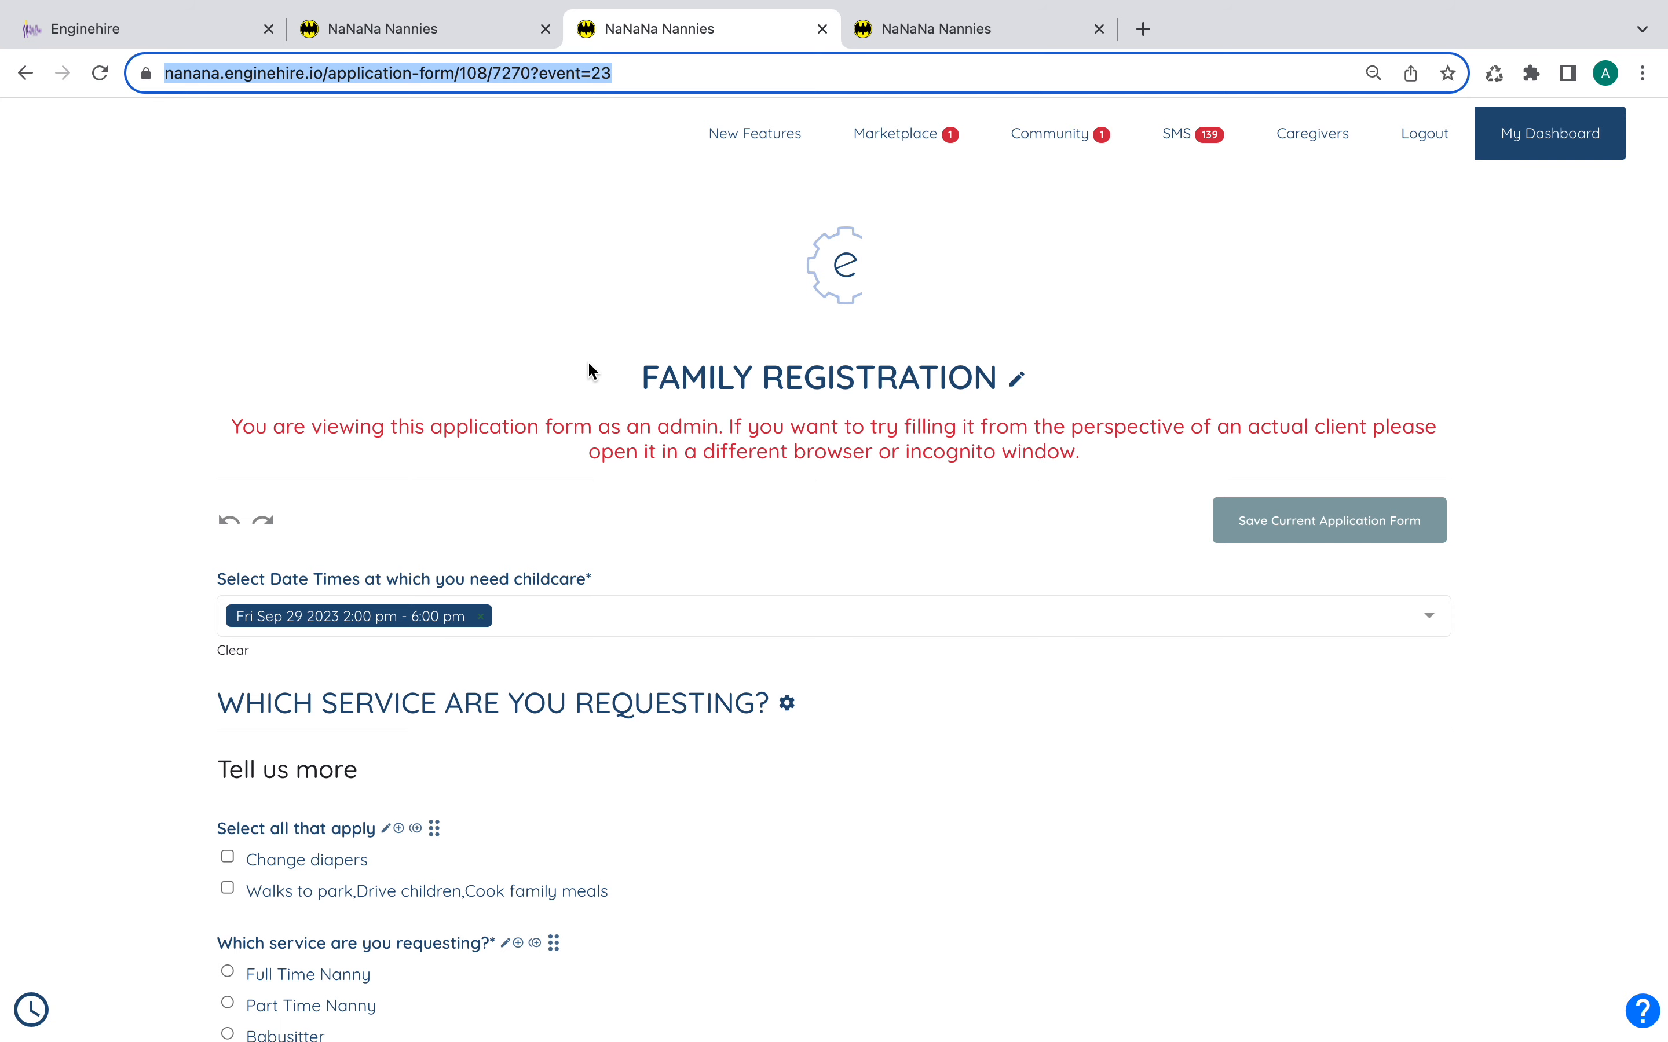
- Return to the events list and open the Microsoft Corporate Retreat event to examine its attendee, children and caregiver views
left_click(406, 35)
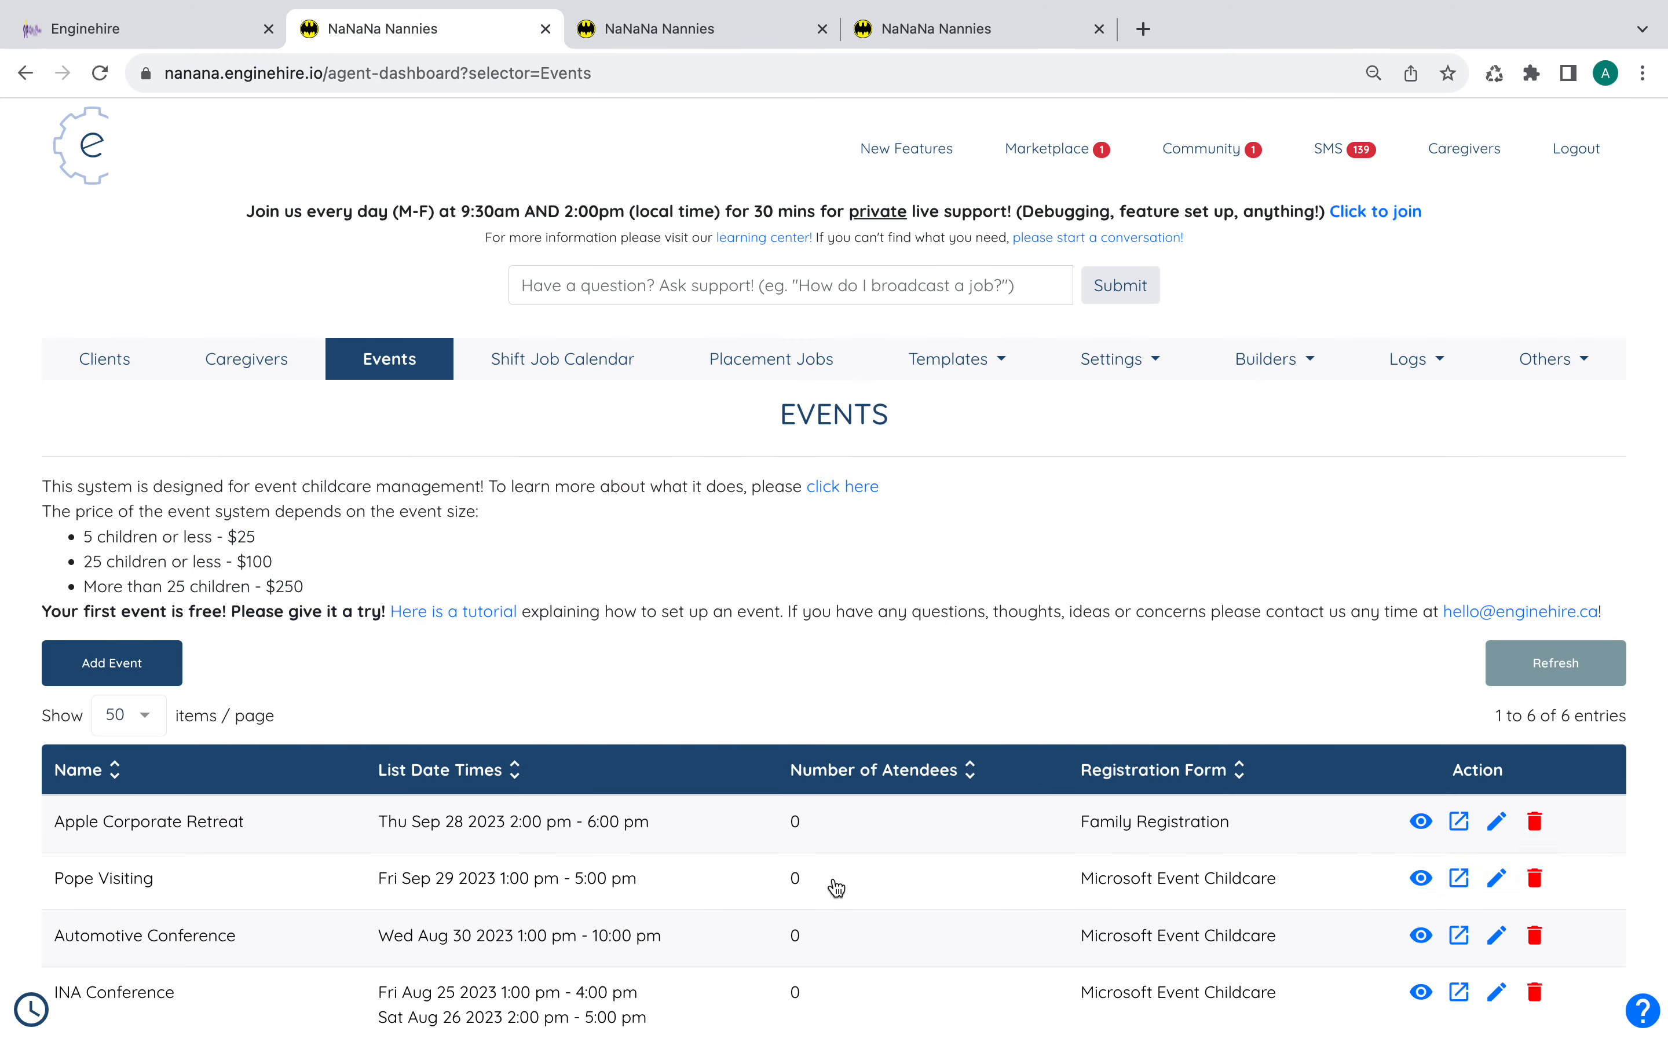
scroll(836, 887, "down", 4)
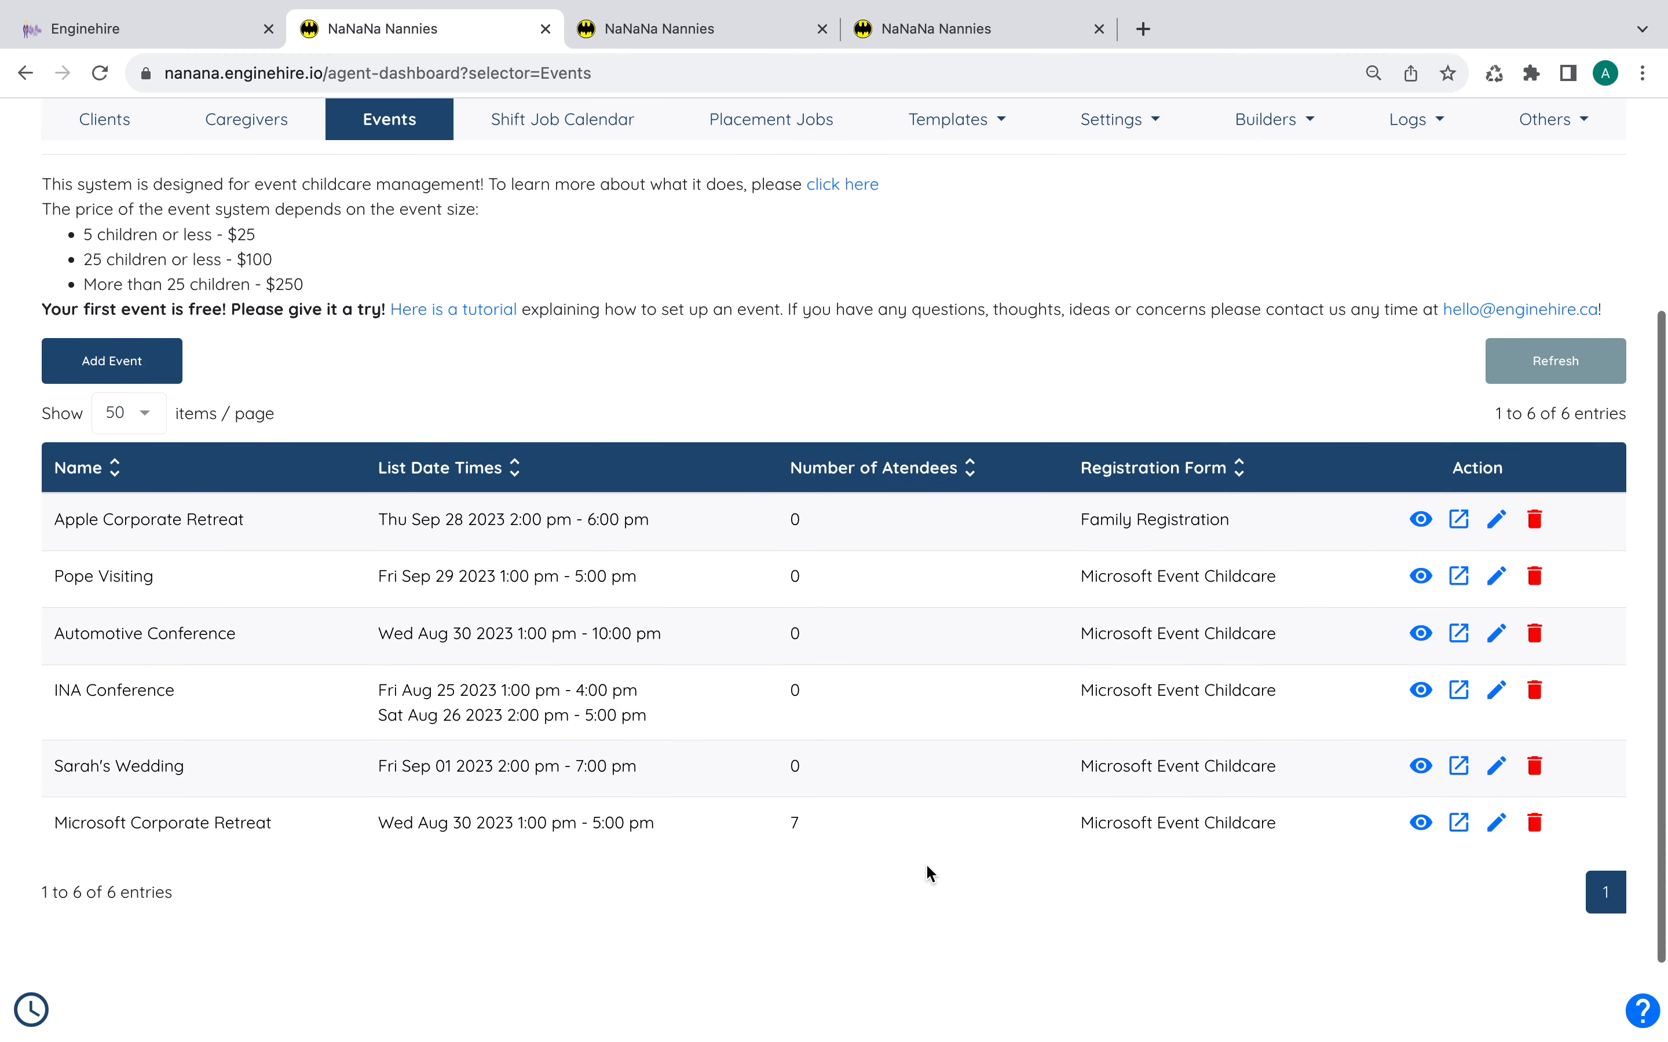
left_click(1421, 824)
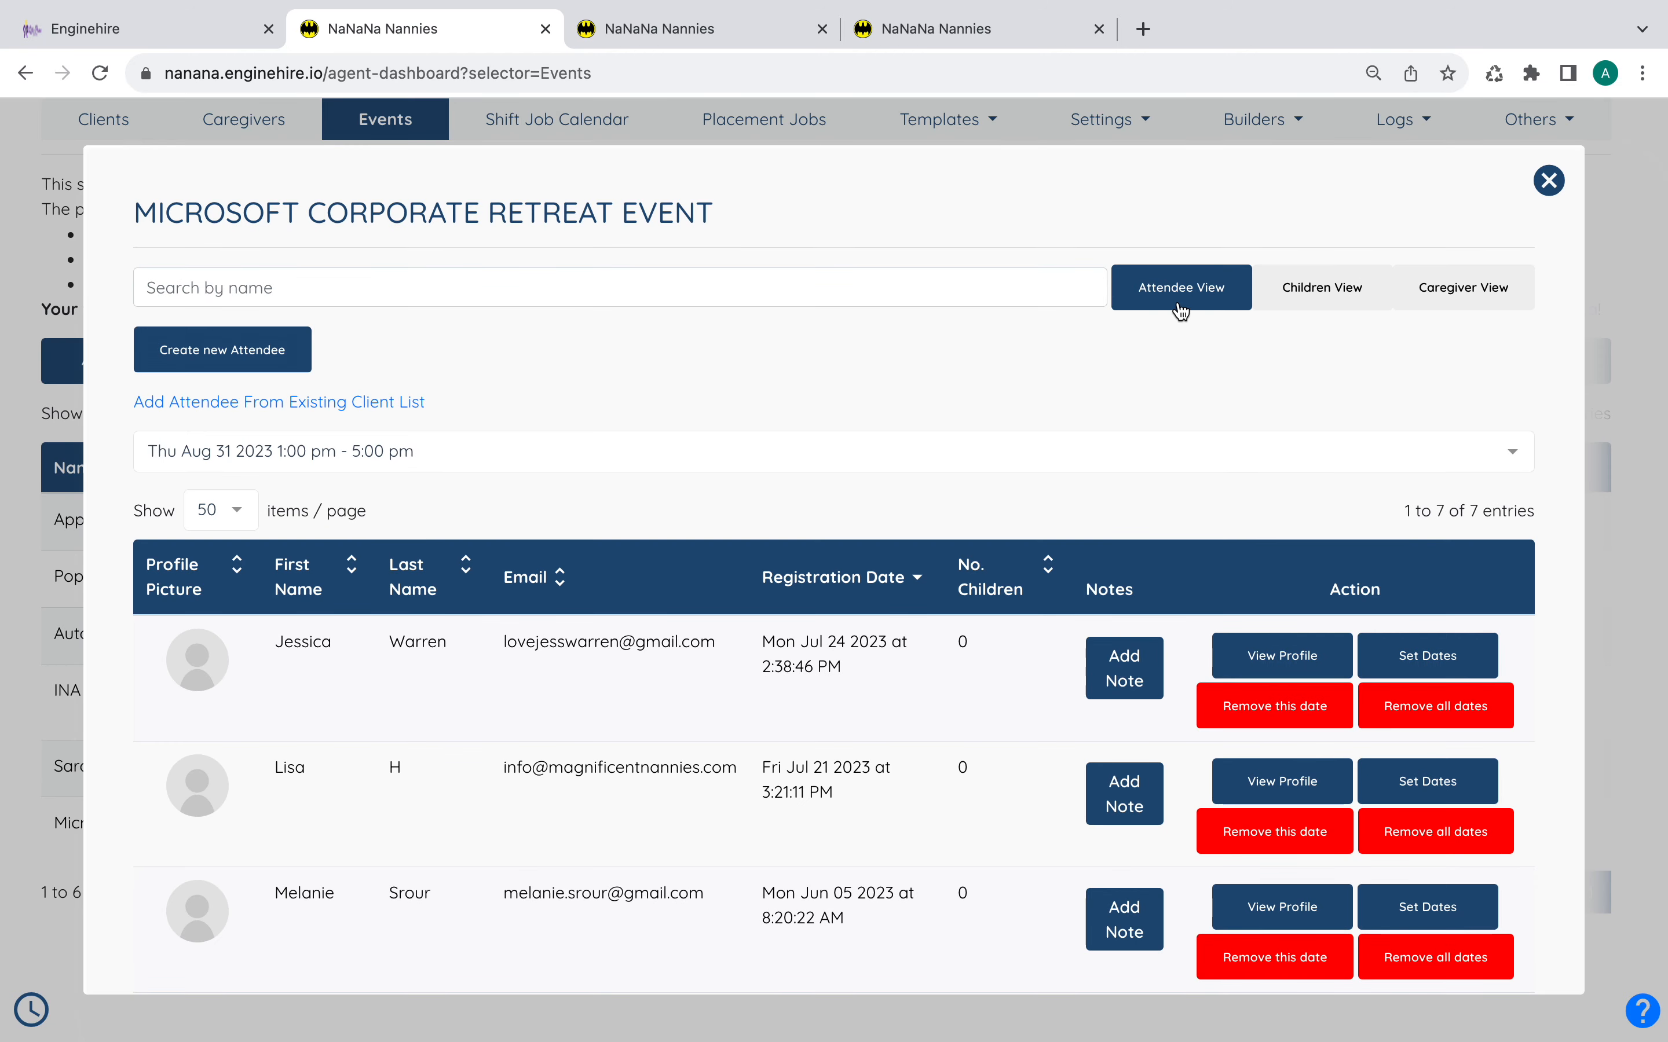
left_click(1291, 289)
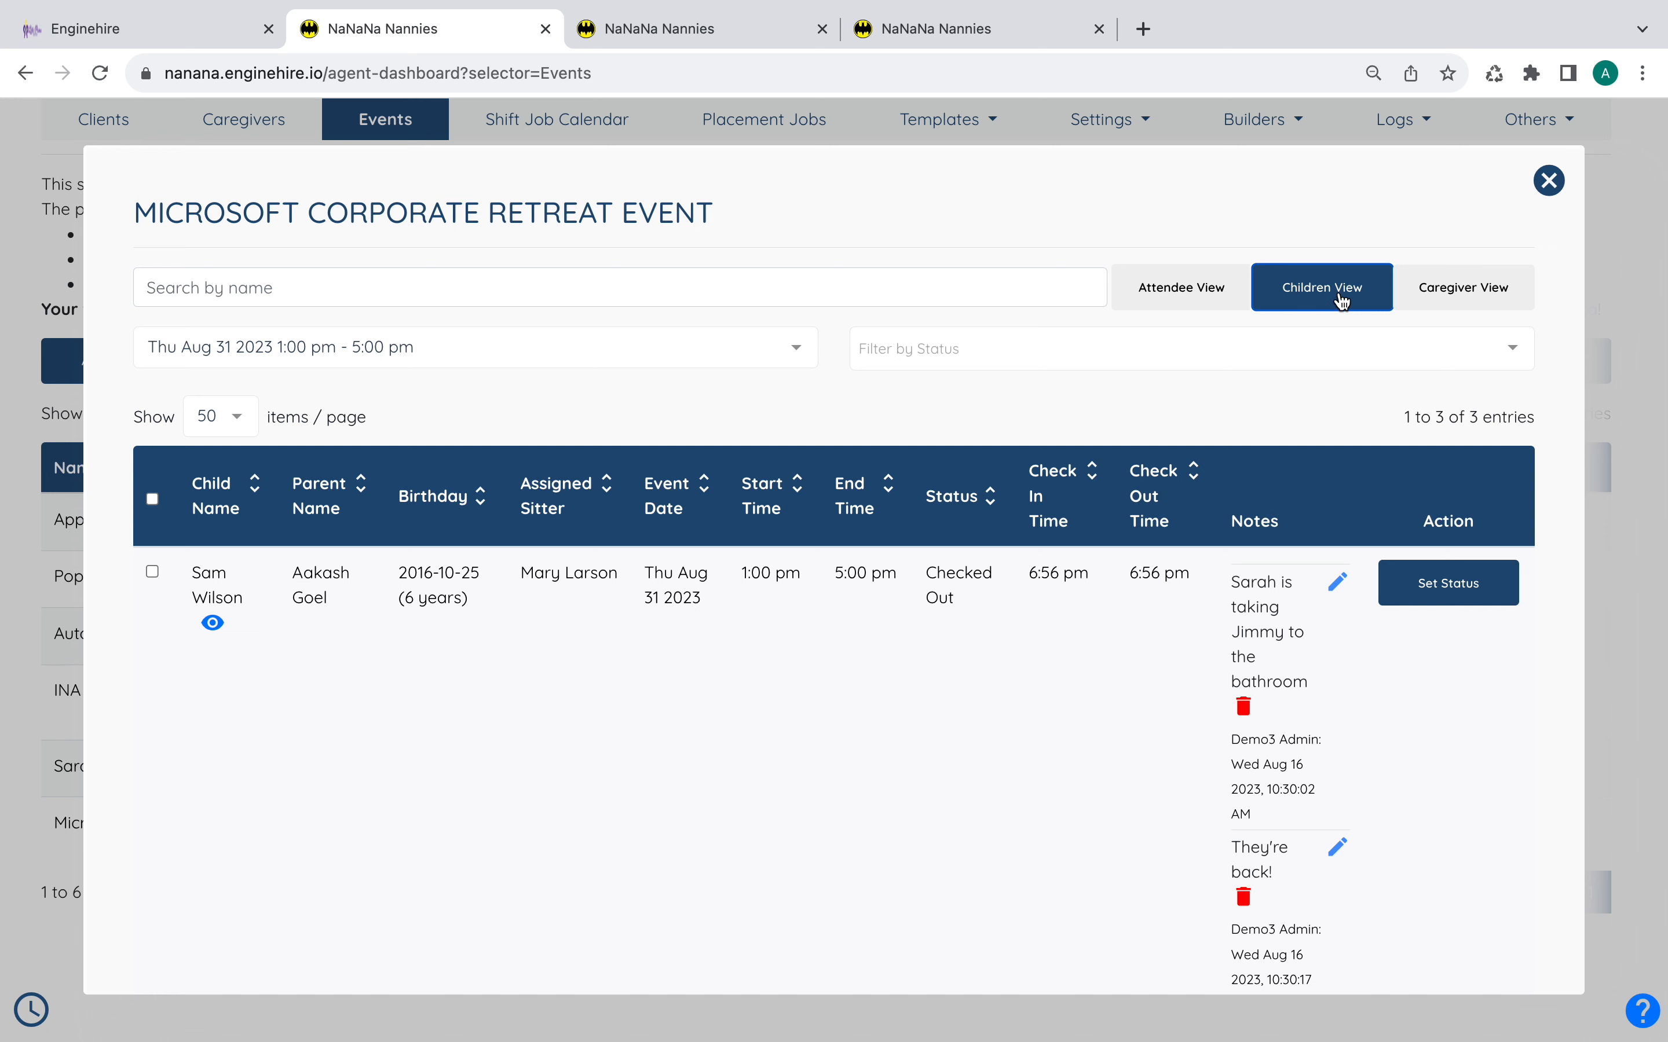
left_click(1421, 289)
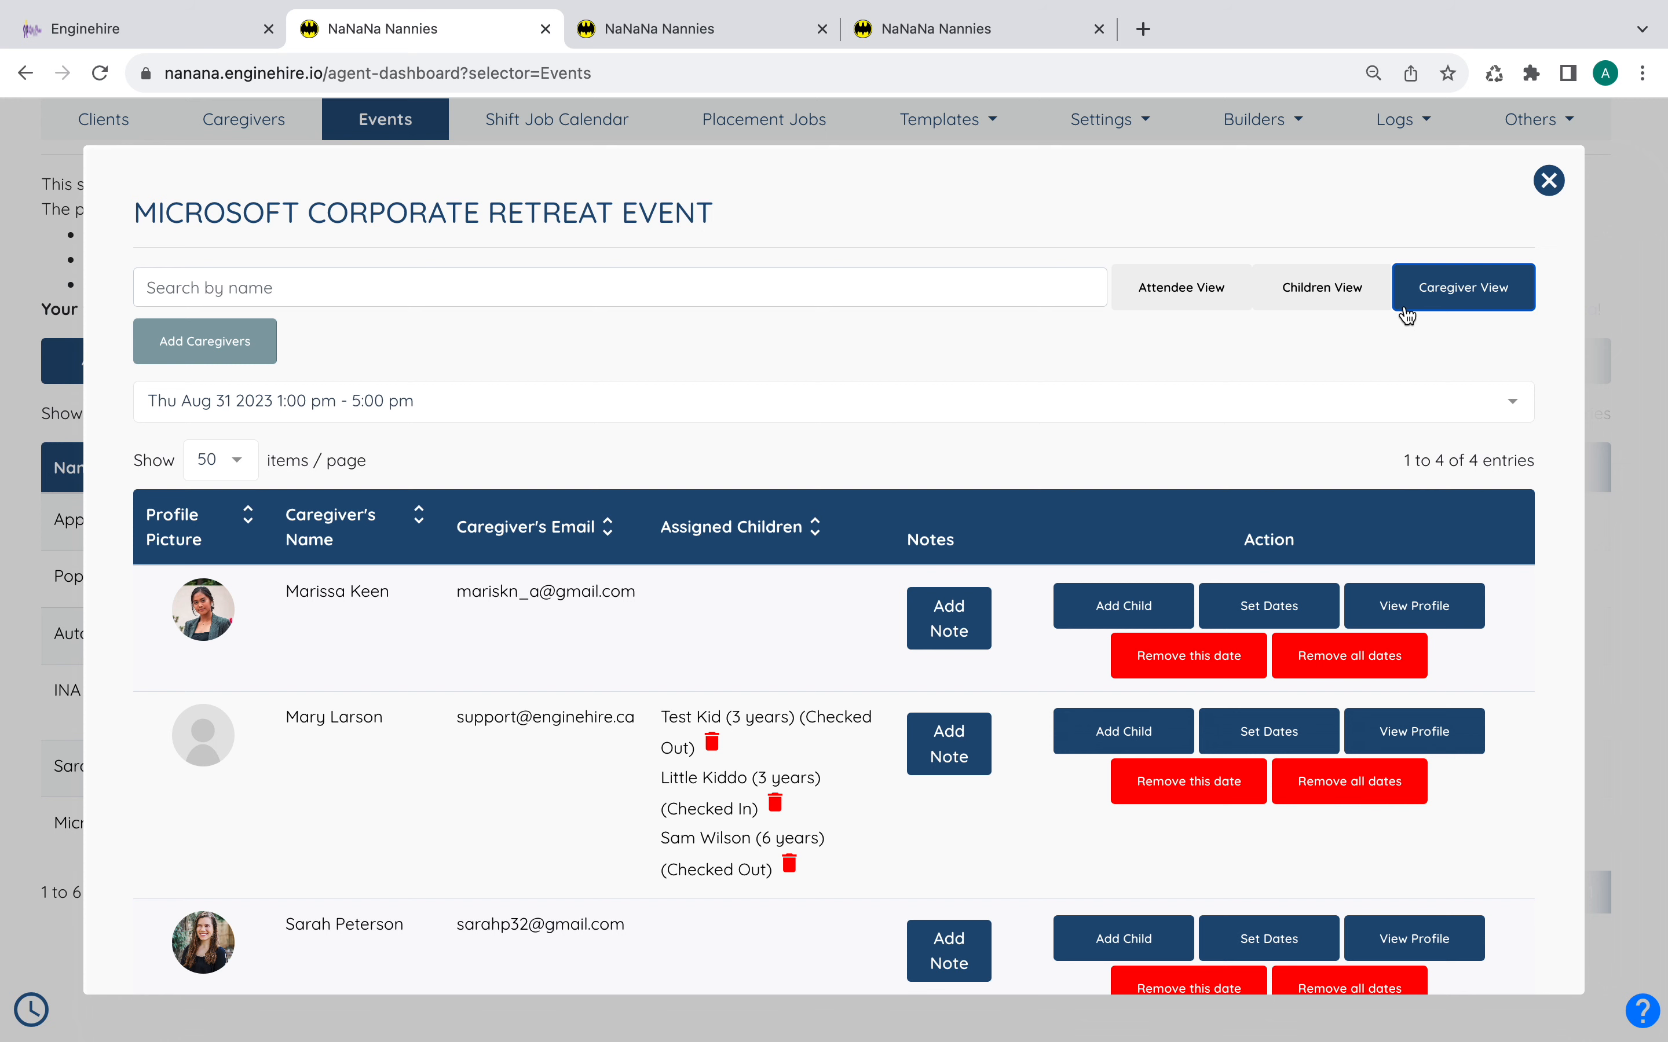
left_click(210, 363)
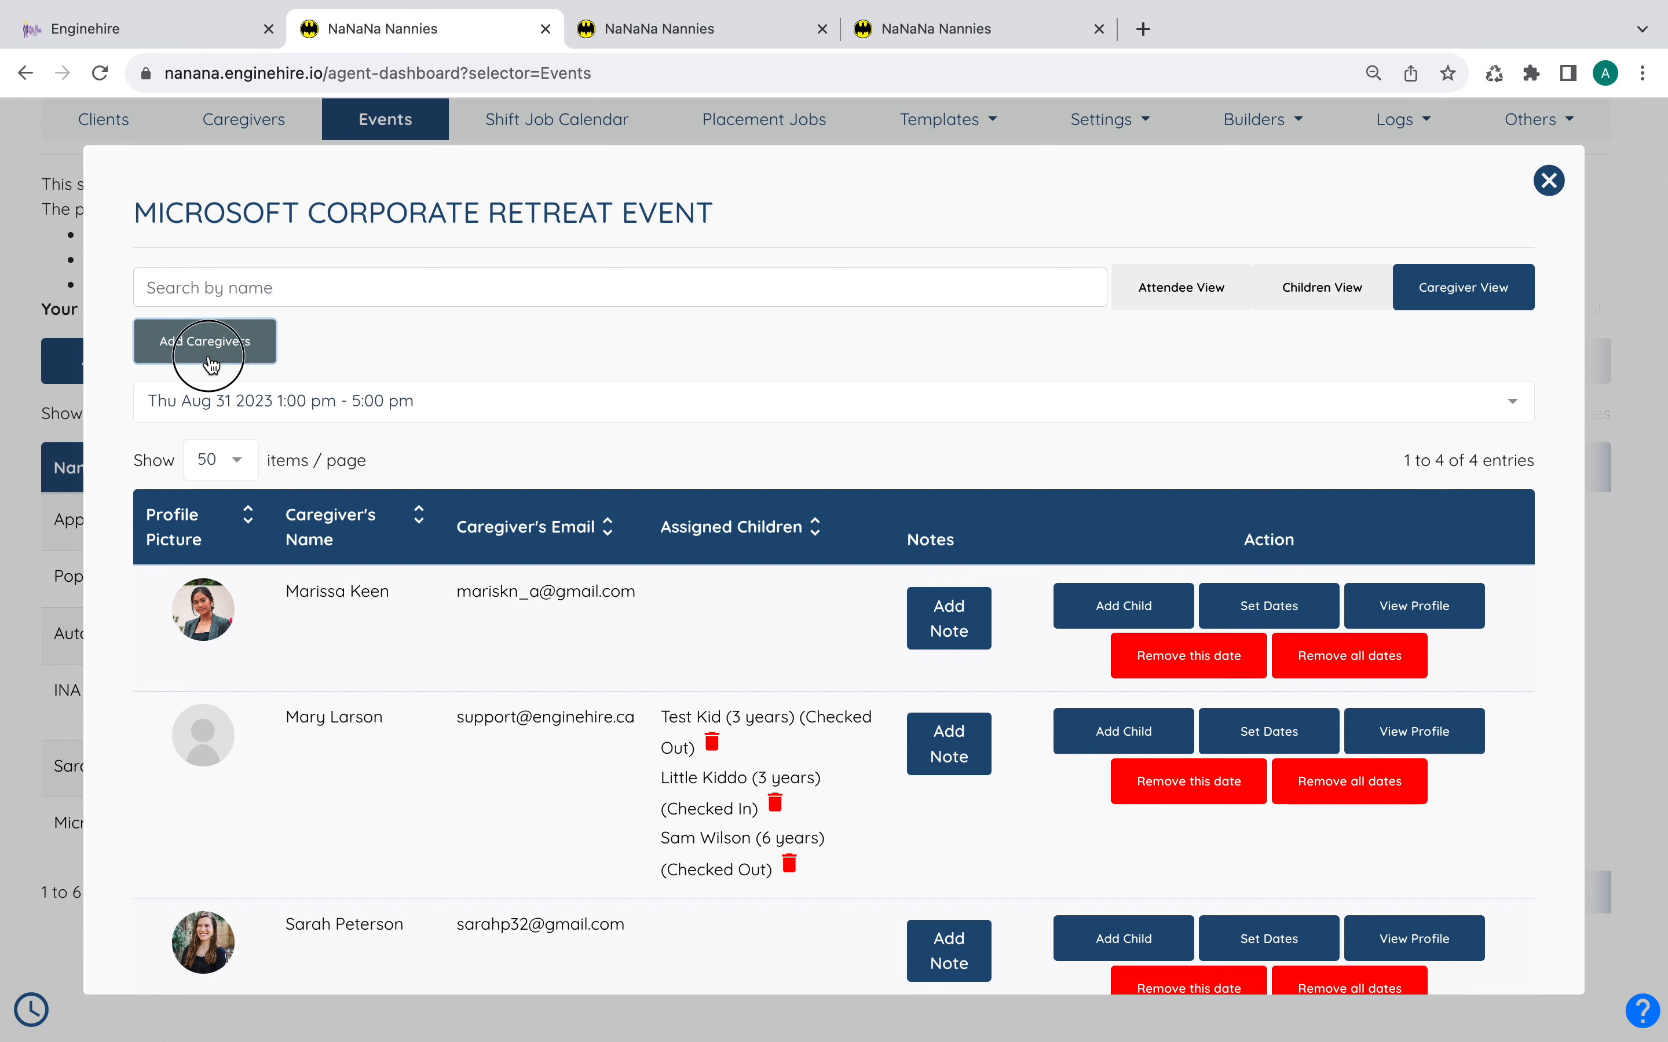
left_click(506, 483)
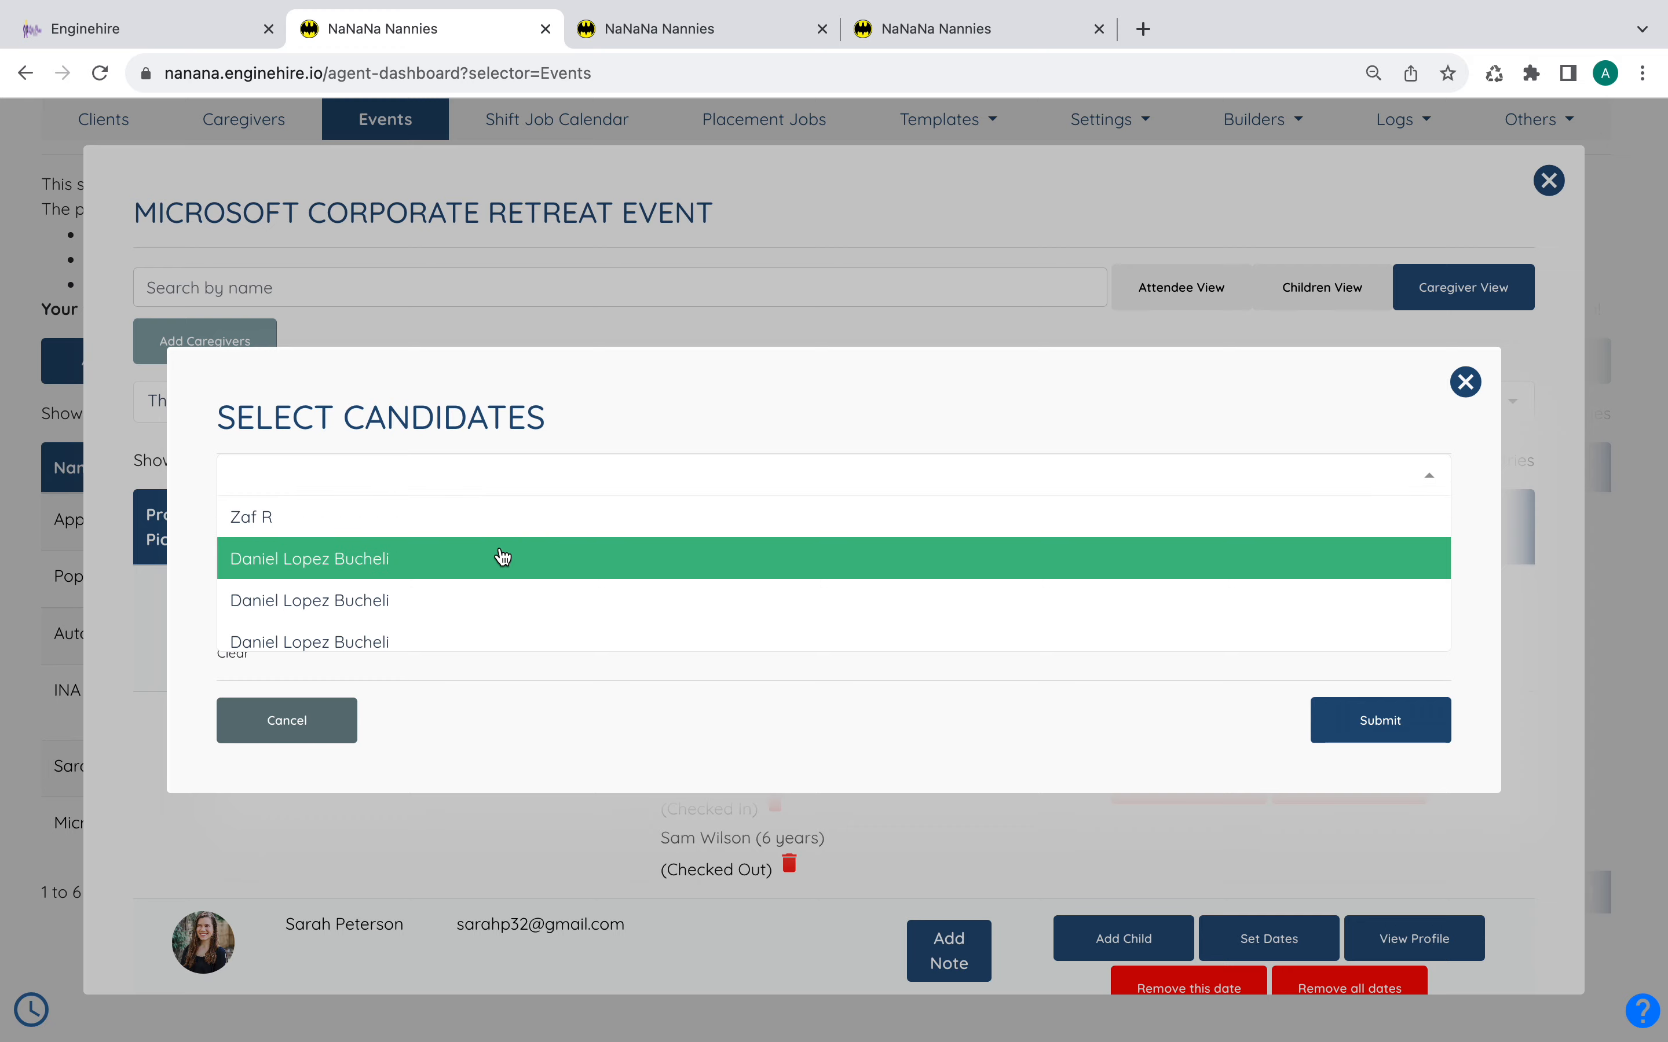
scroll(499, 557, "down", 5)
left_click(350, 724)
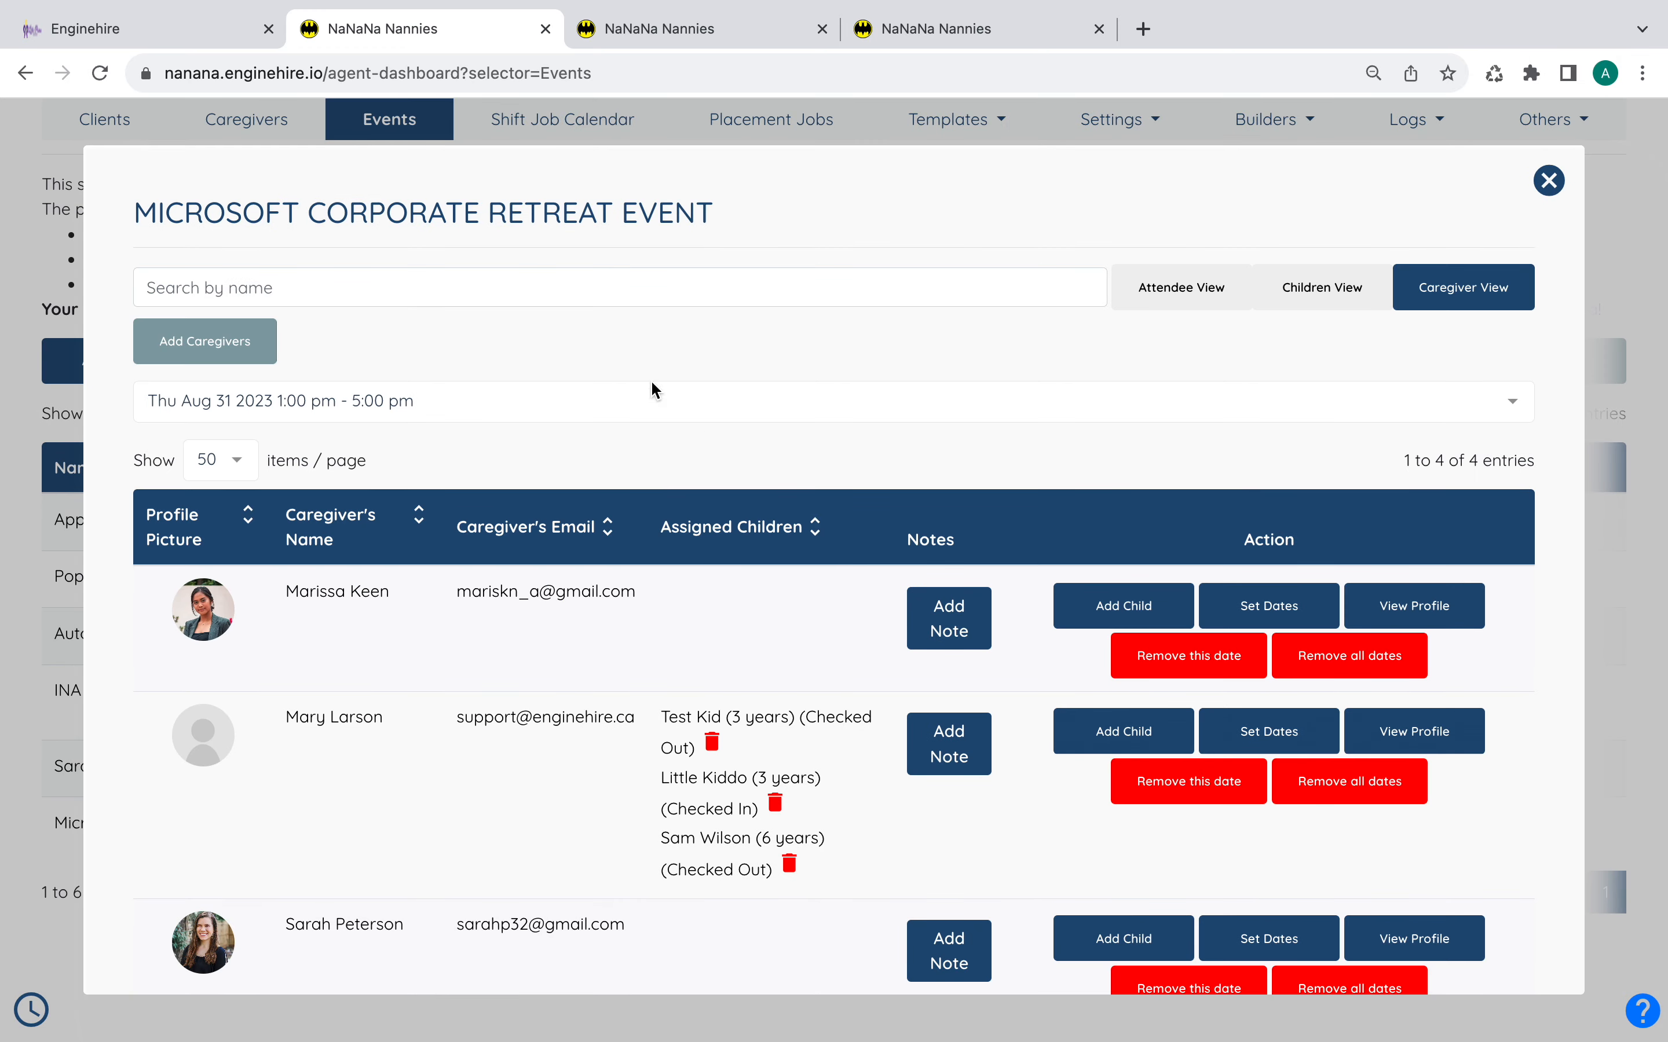
- In the event's children view, set the status of the last listed child to Registered
left_click(1308, 302)
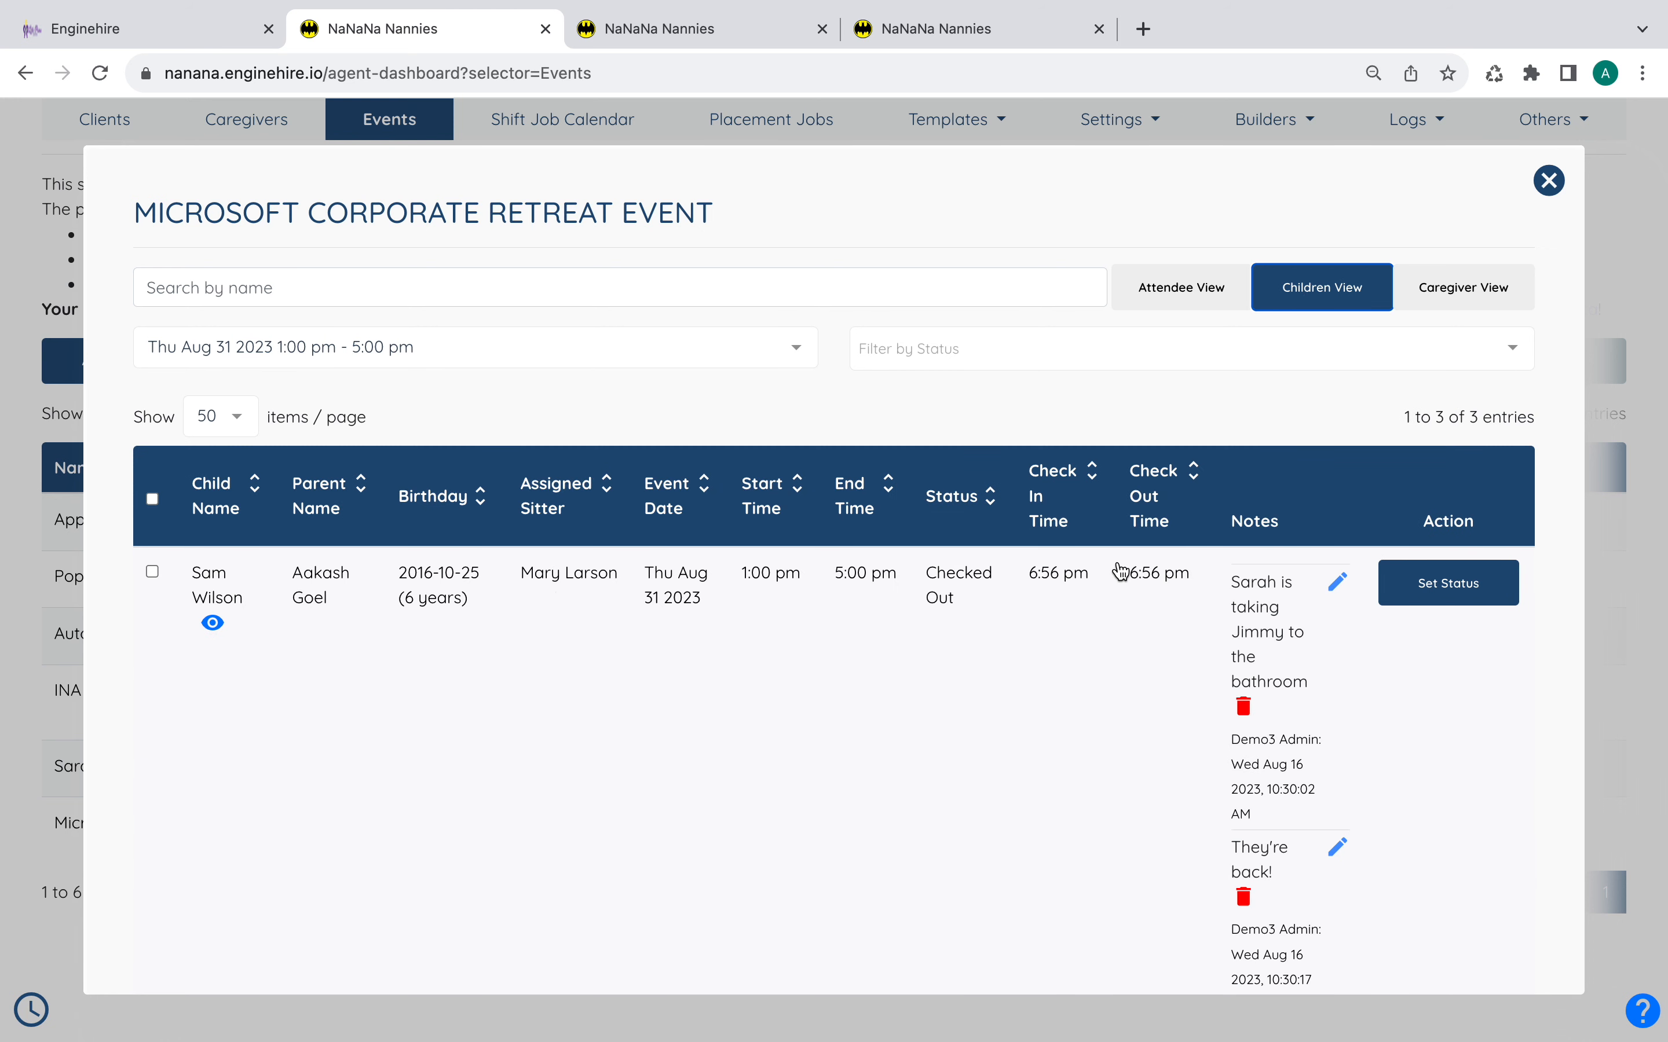
scroll(1386, 720, "down", 9)
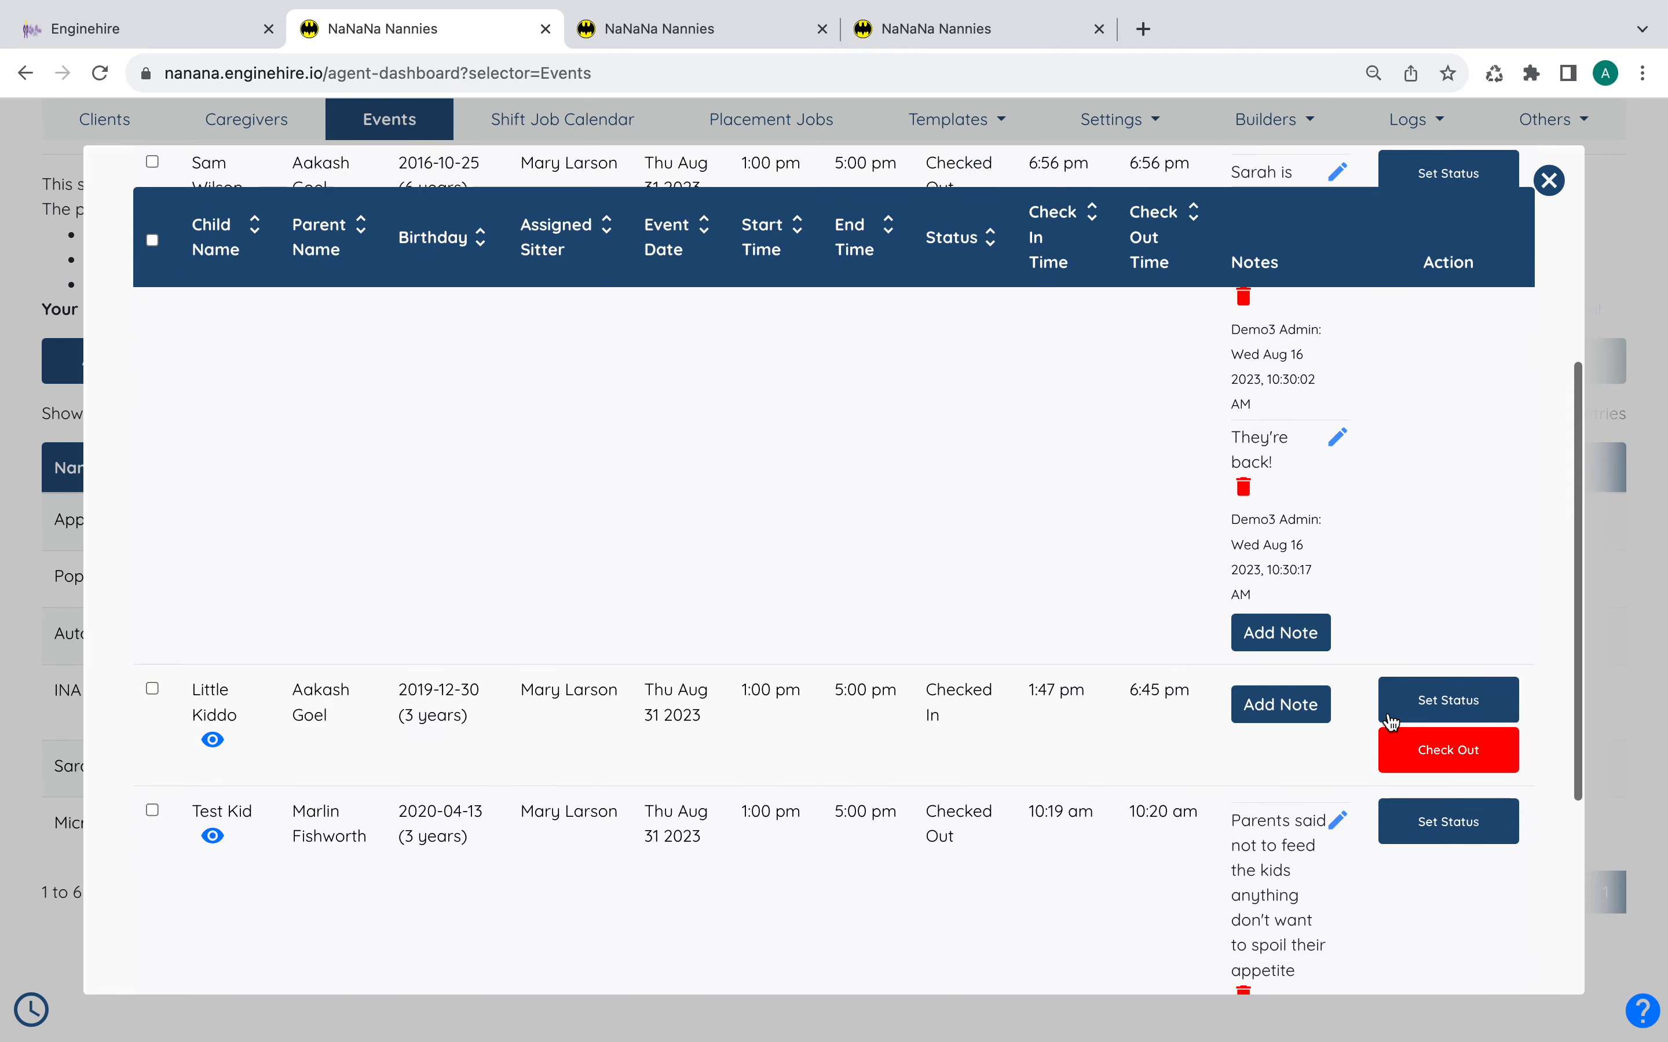
scroll(1386, 703, "down", 2)
left_click(1436, 460)
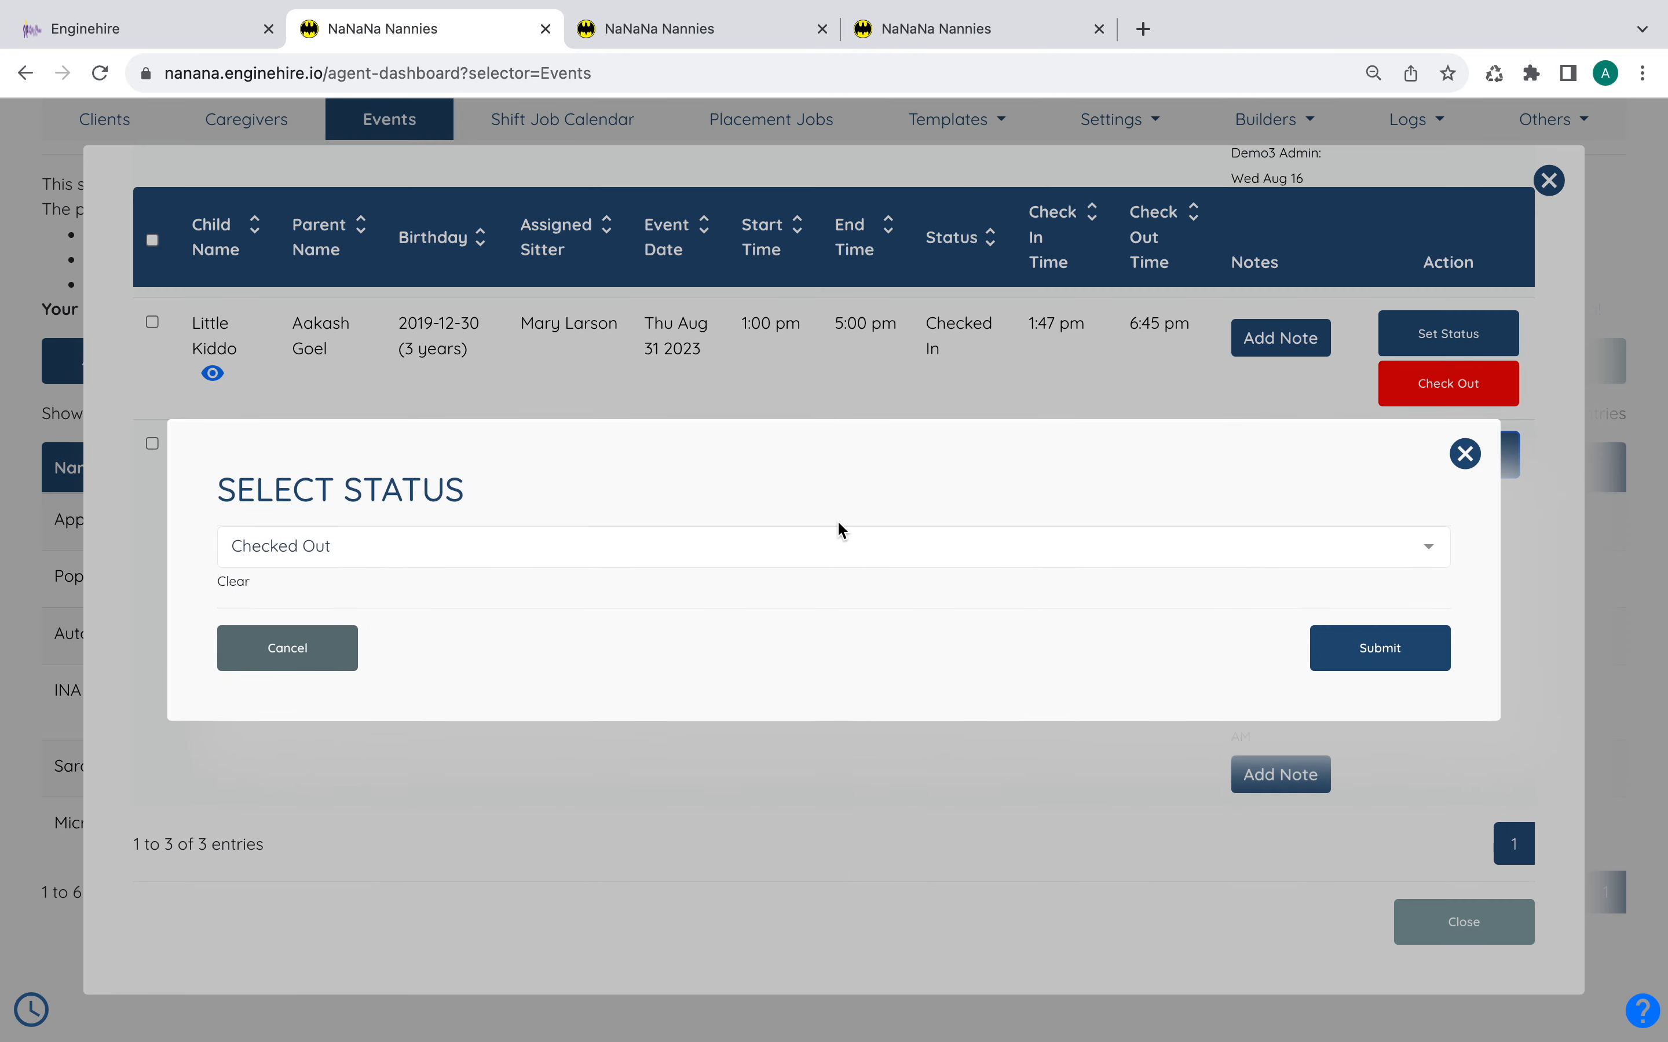
left_click(736, 549)
left_click(622, 589)
left_click(1354, 663)
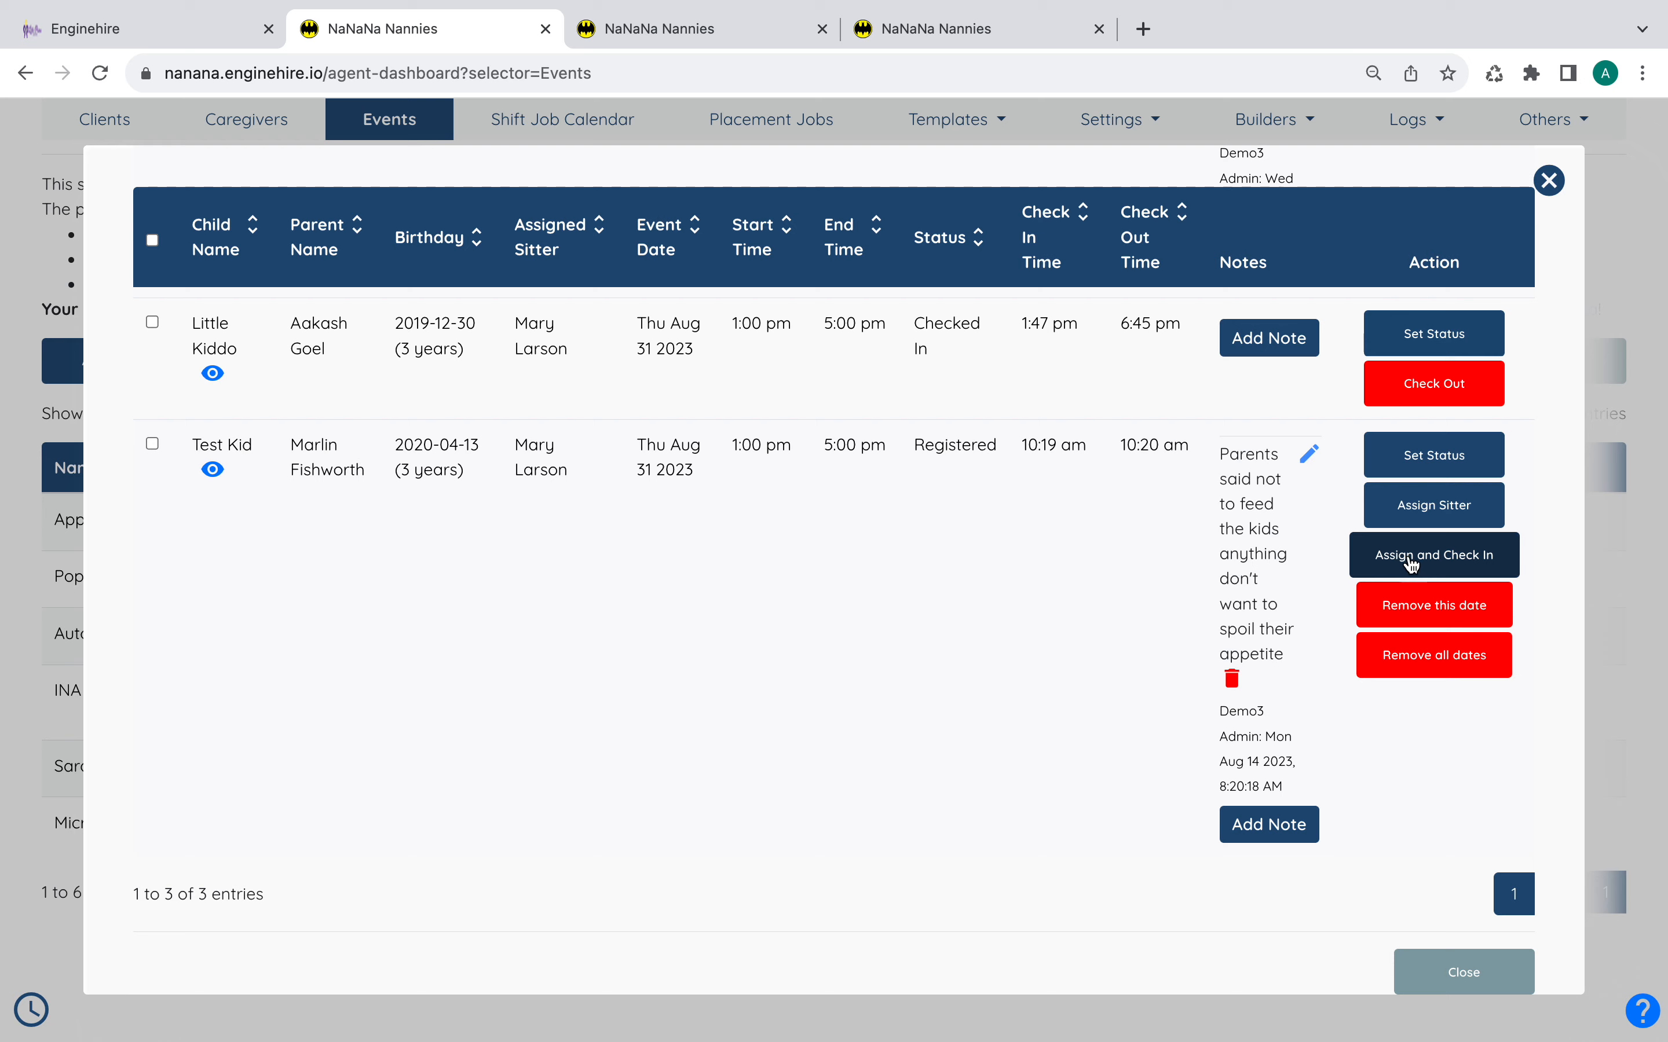
- Assign the last listed child to the same sitter who looks after the other children
left_click(1460, 526)
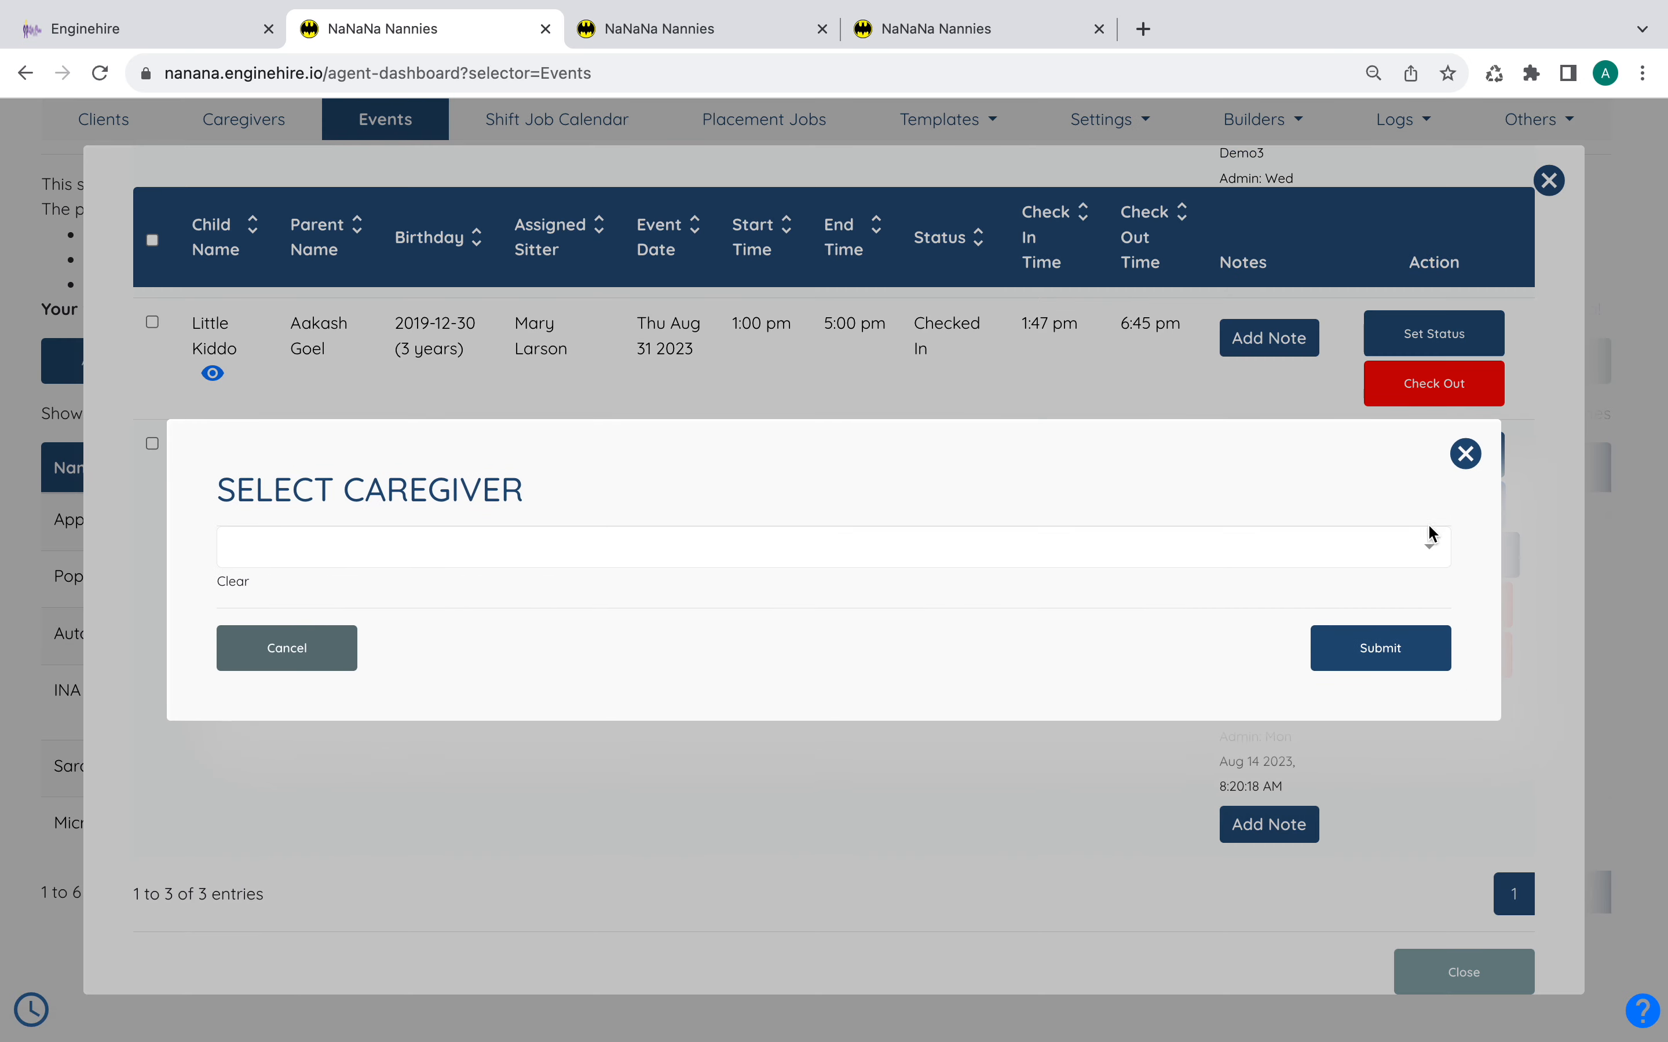
left_click(577, 552)
left_click(543, 600)
left_click(1382, 665)
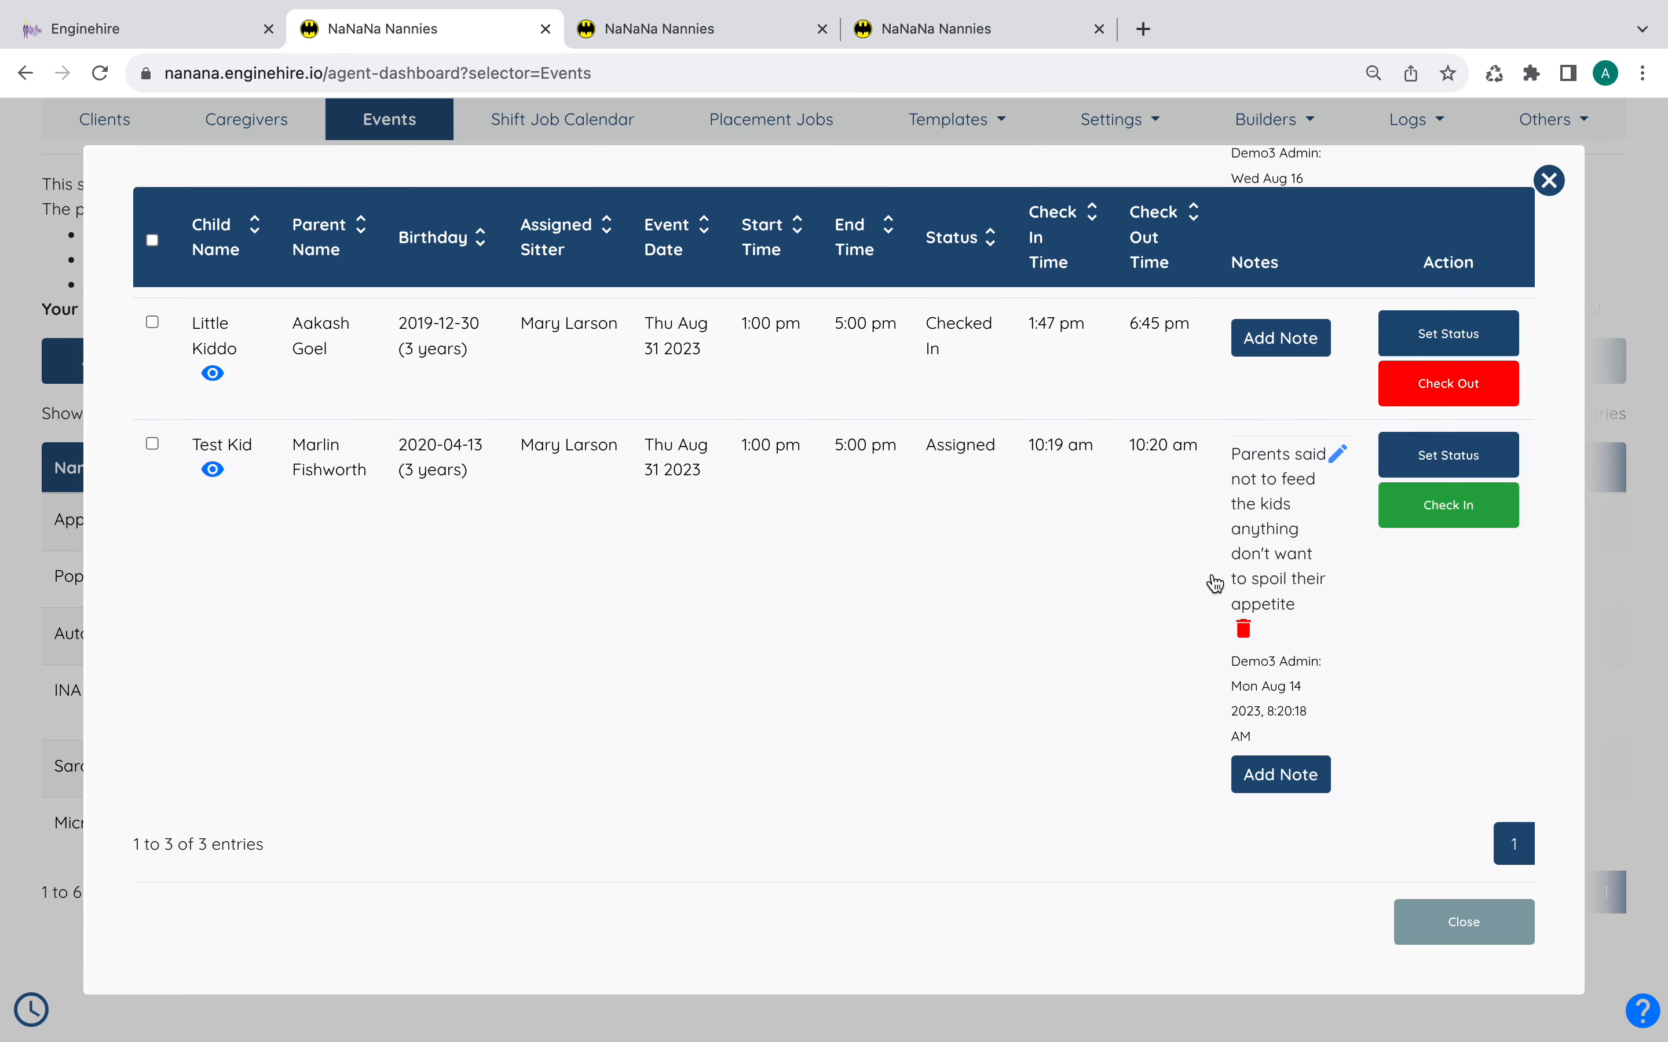
- Check the last listed child in and out, both on 2023-09-12 at 11:24 AM
left_click(1447, 518)
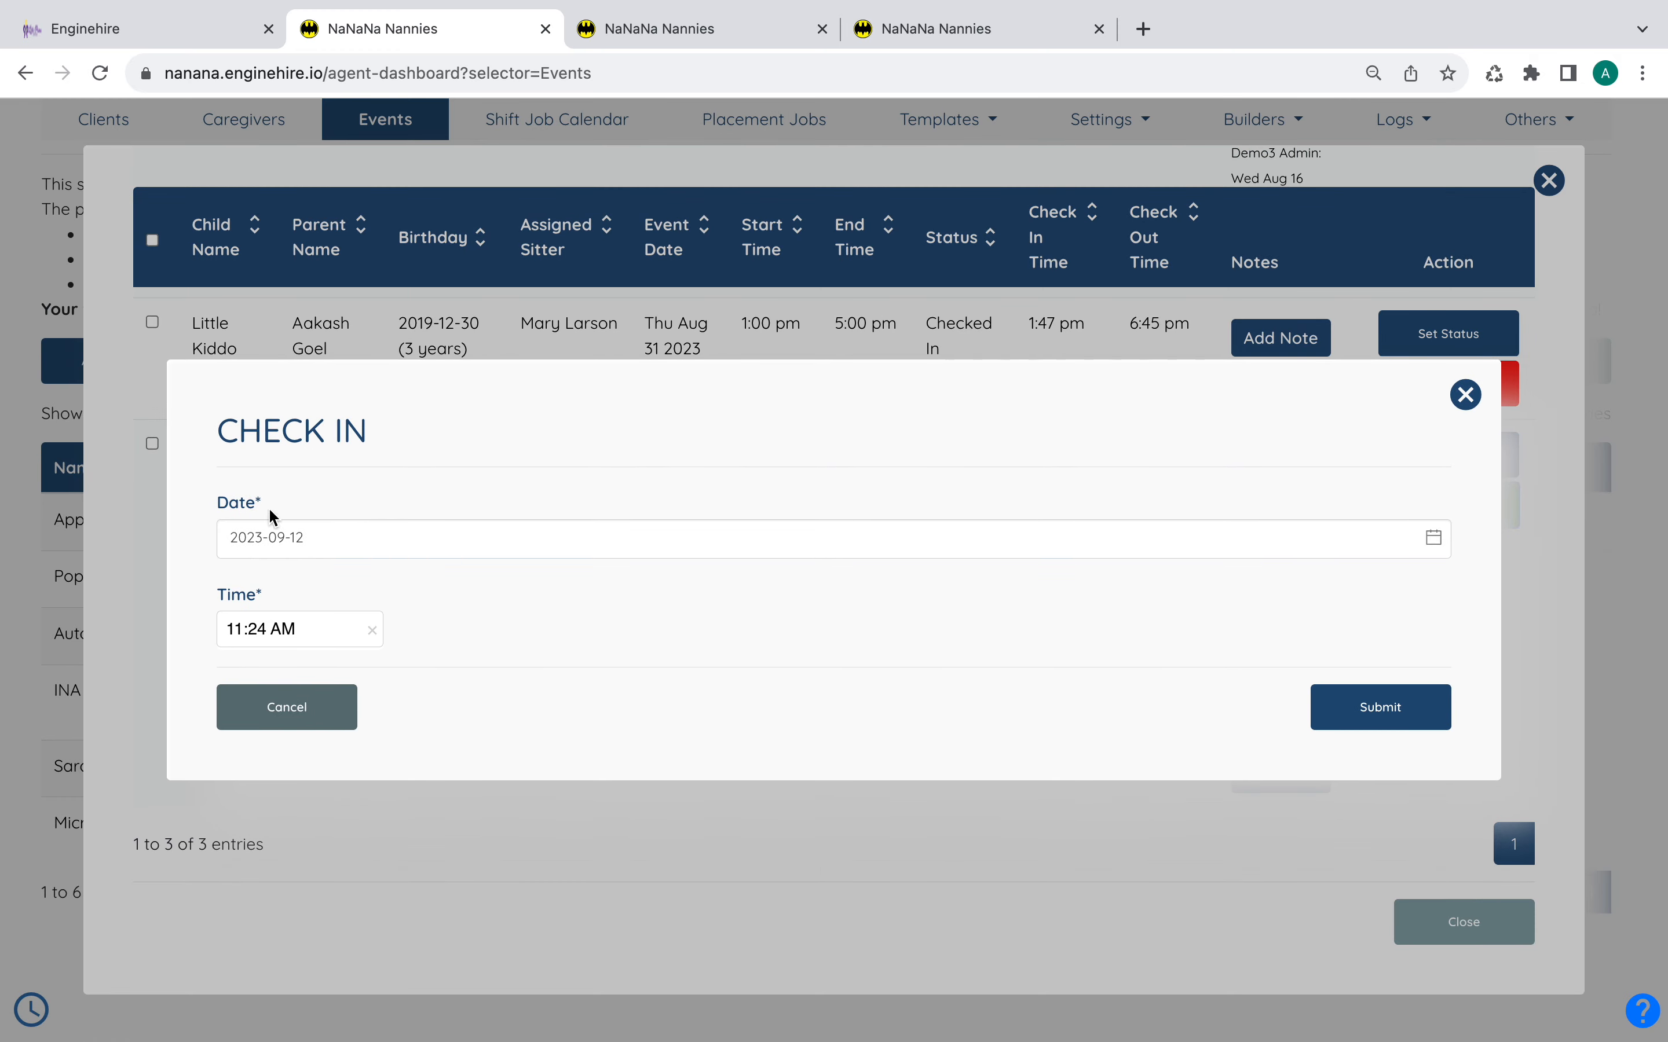
left_click(1385, 705)
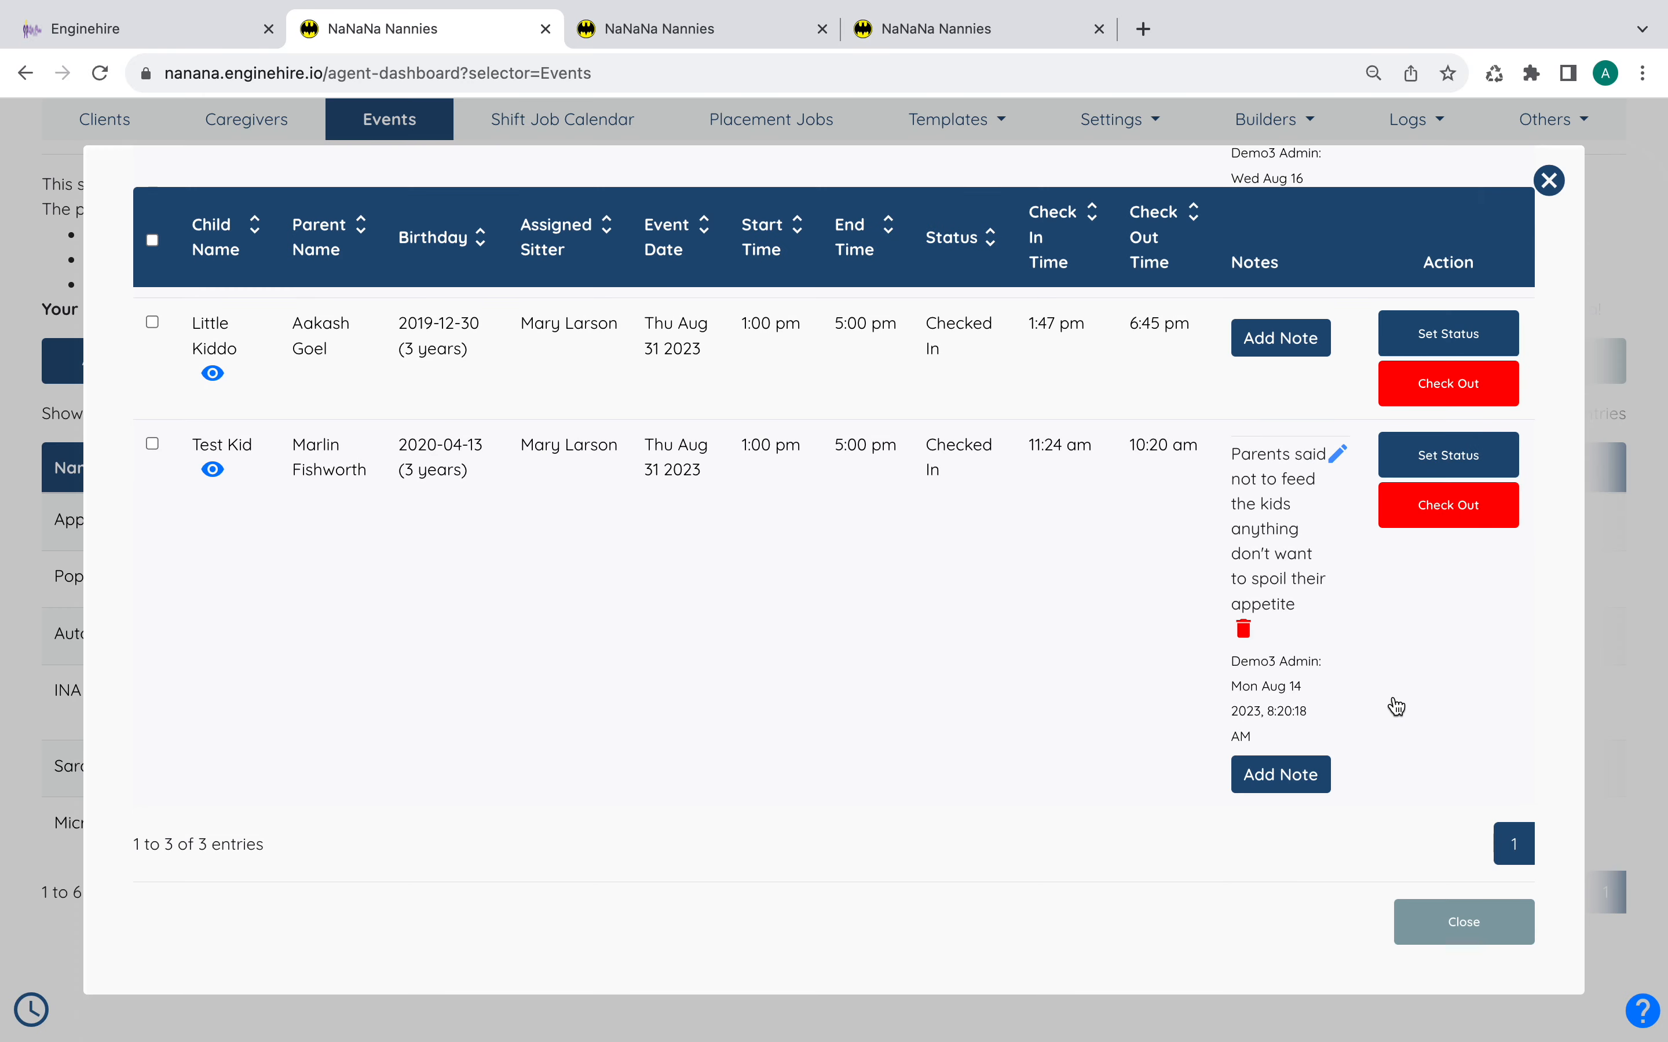
left_click(1454, 517)
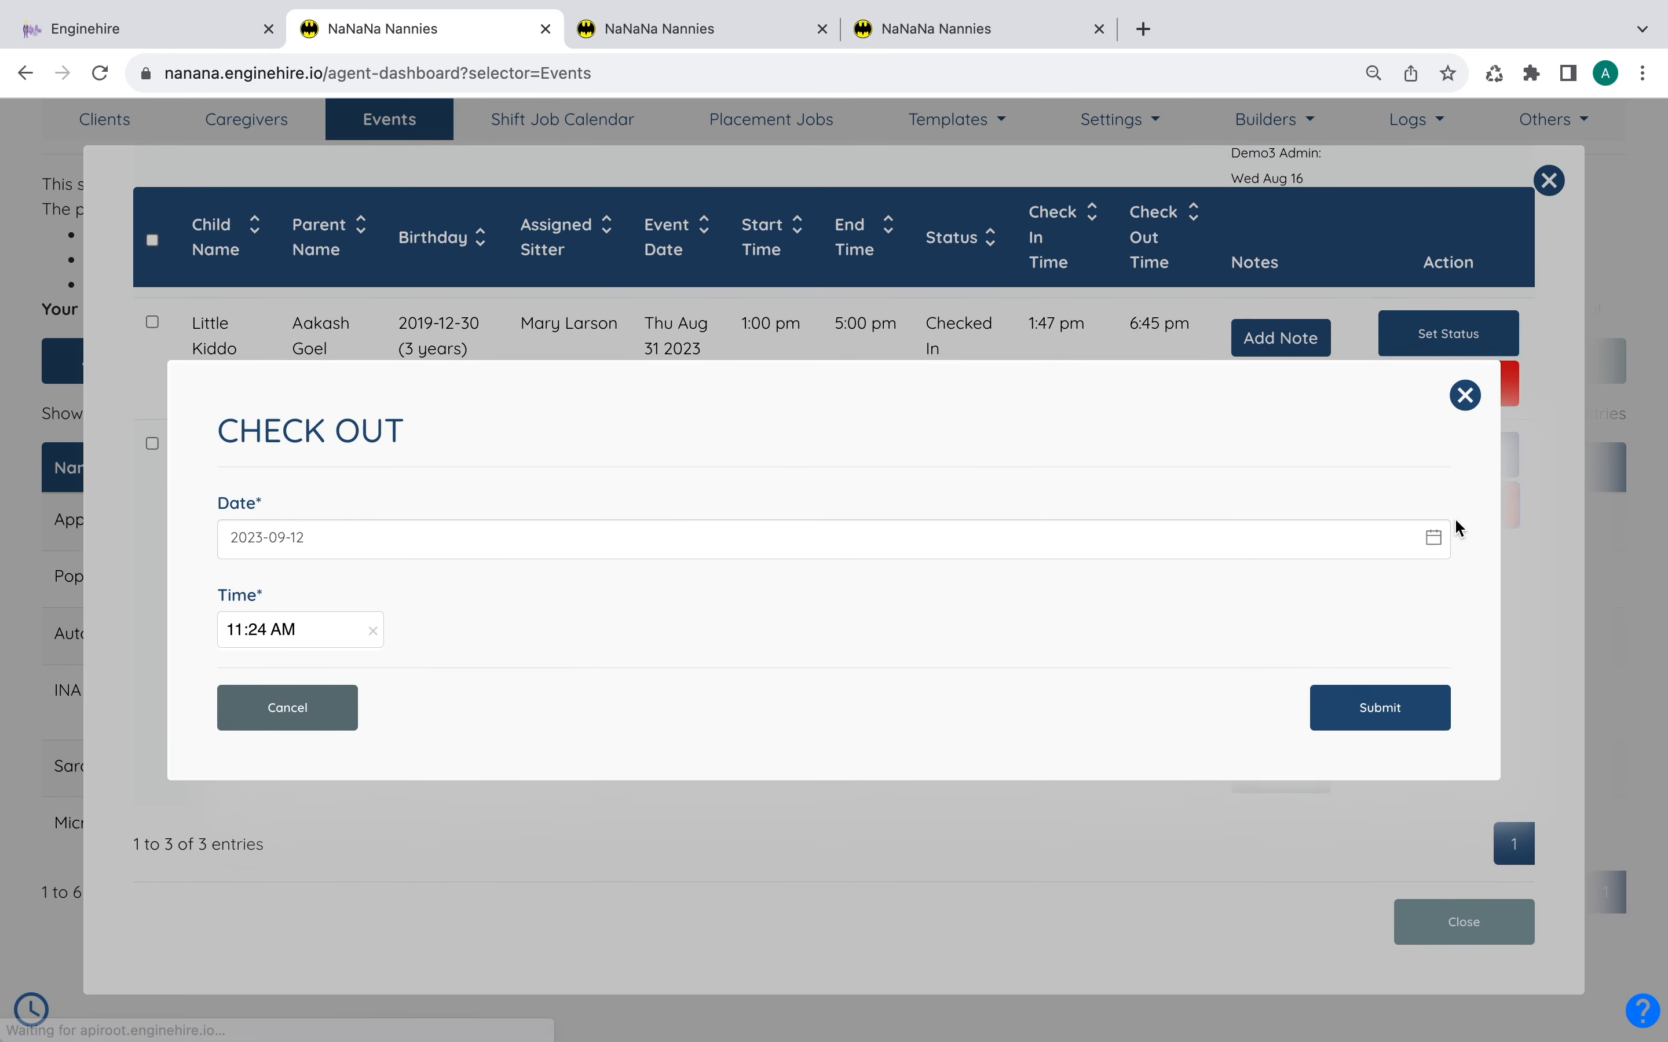
left_click(1317, 724)
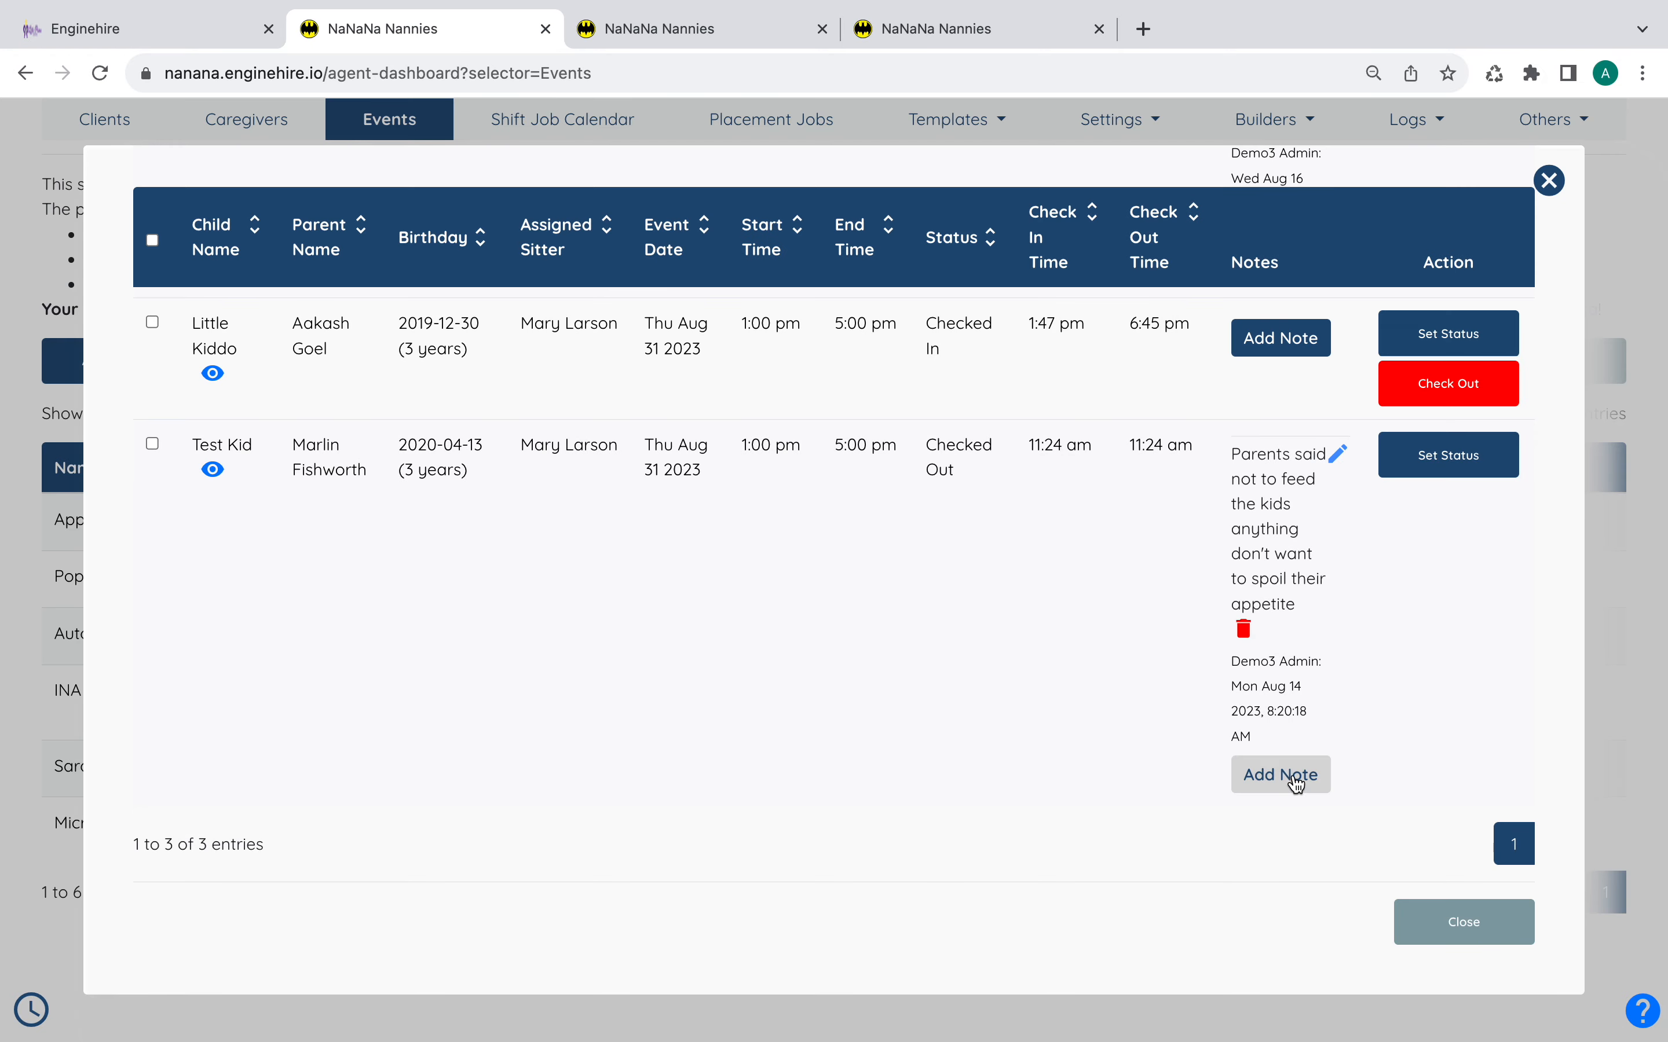
- Switch to the Microsoft Corporate Retreat's attendee view and look through the attendee list
scroll(1280, 681, "up", 10)
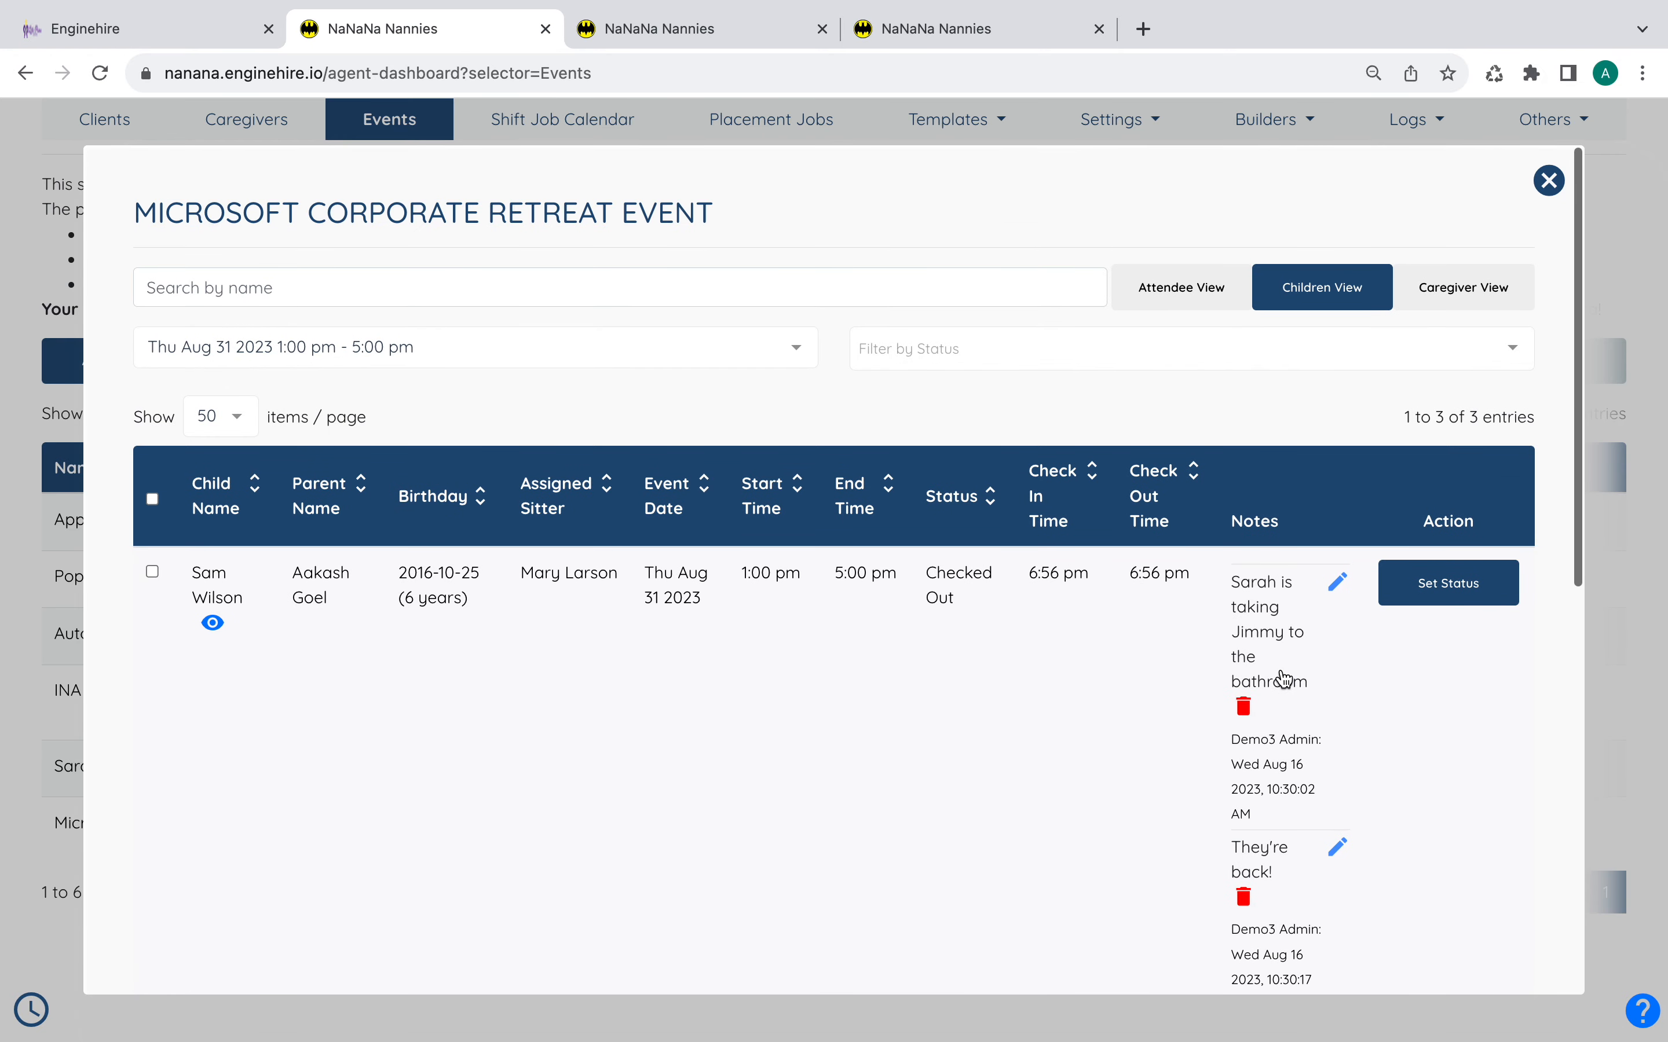
left_click(1182, 304)
scroll(845, 692, "down", 3)
scroll(845, 692, "up", 3)
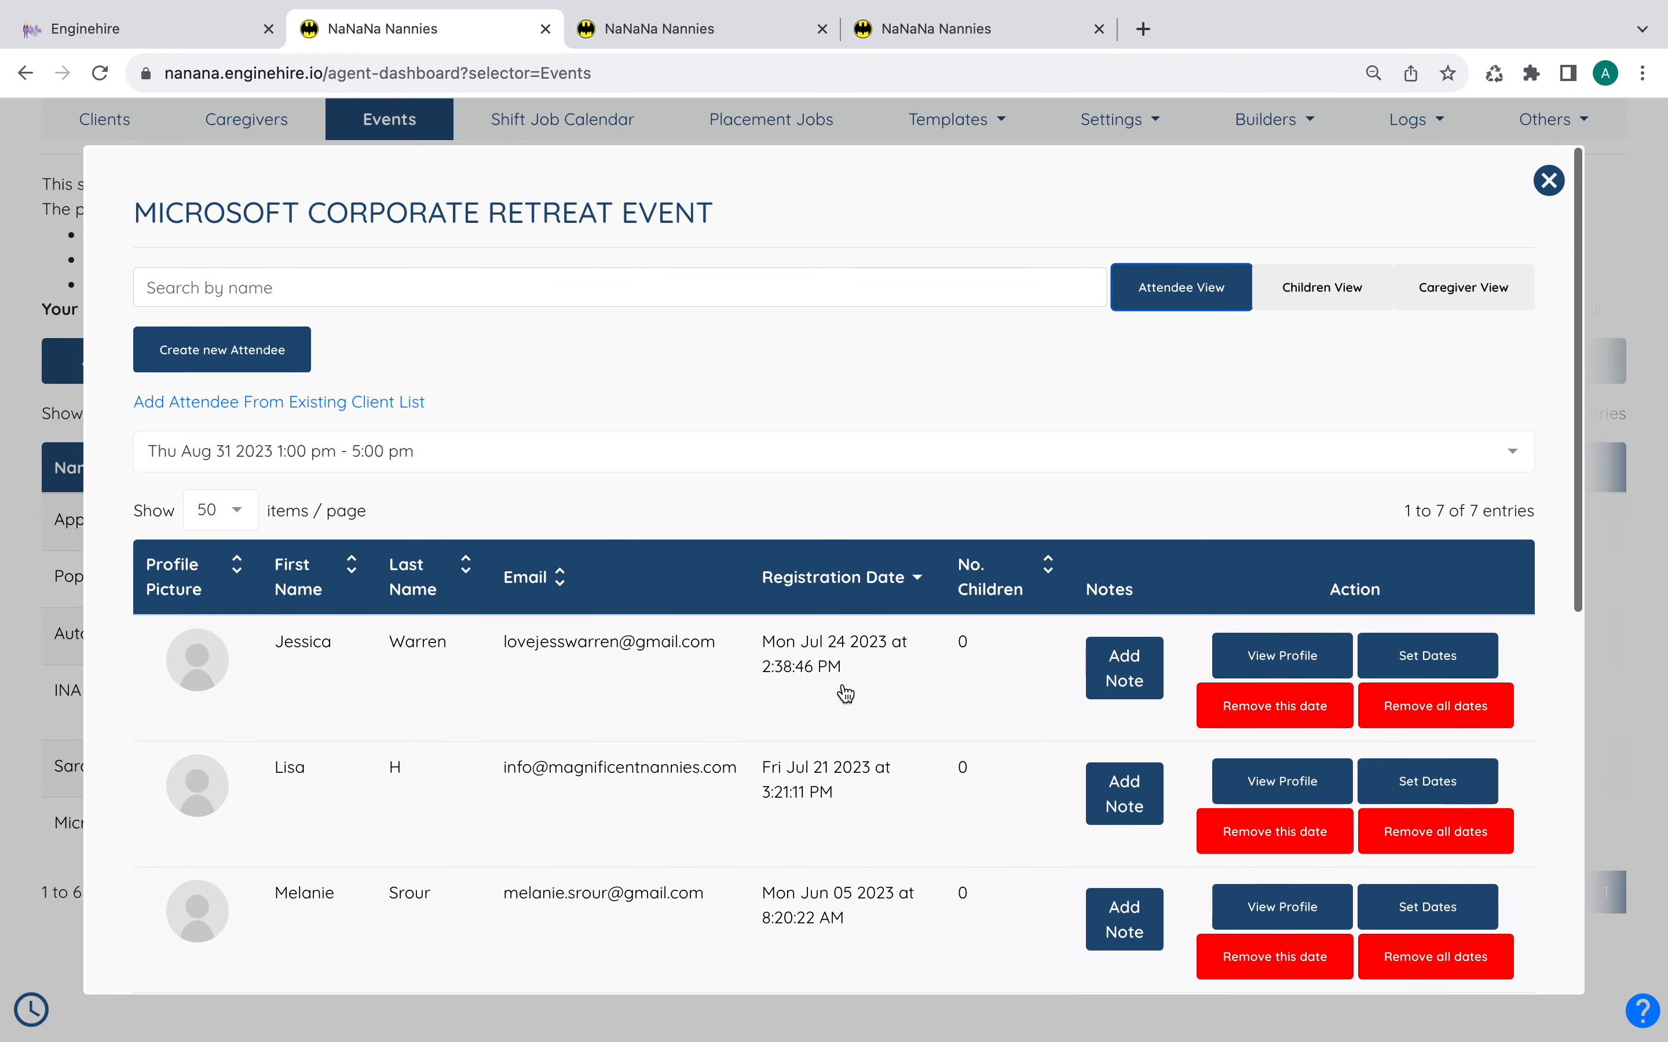
- Close the event's attendee list and look through the sections of the Microsoft Event Childcare form in the incognito window
left_click(1550, 183)
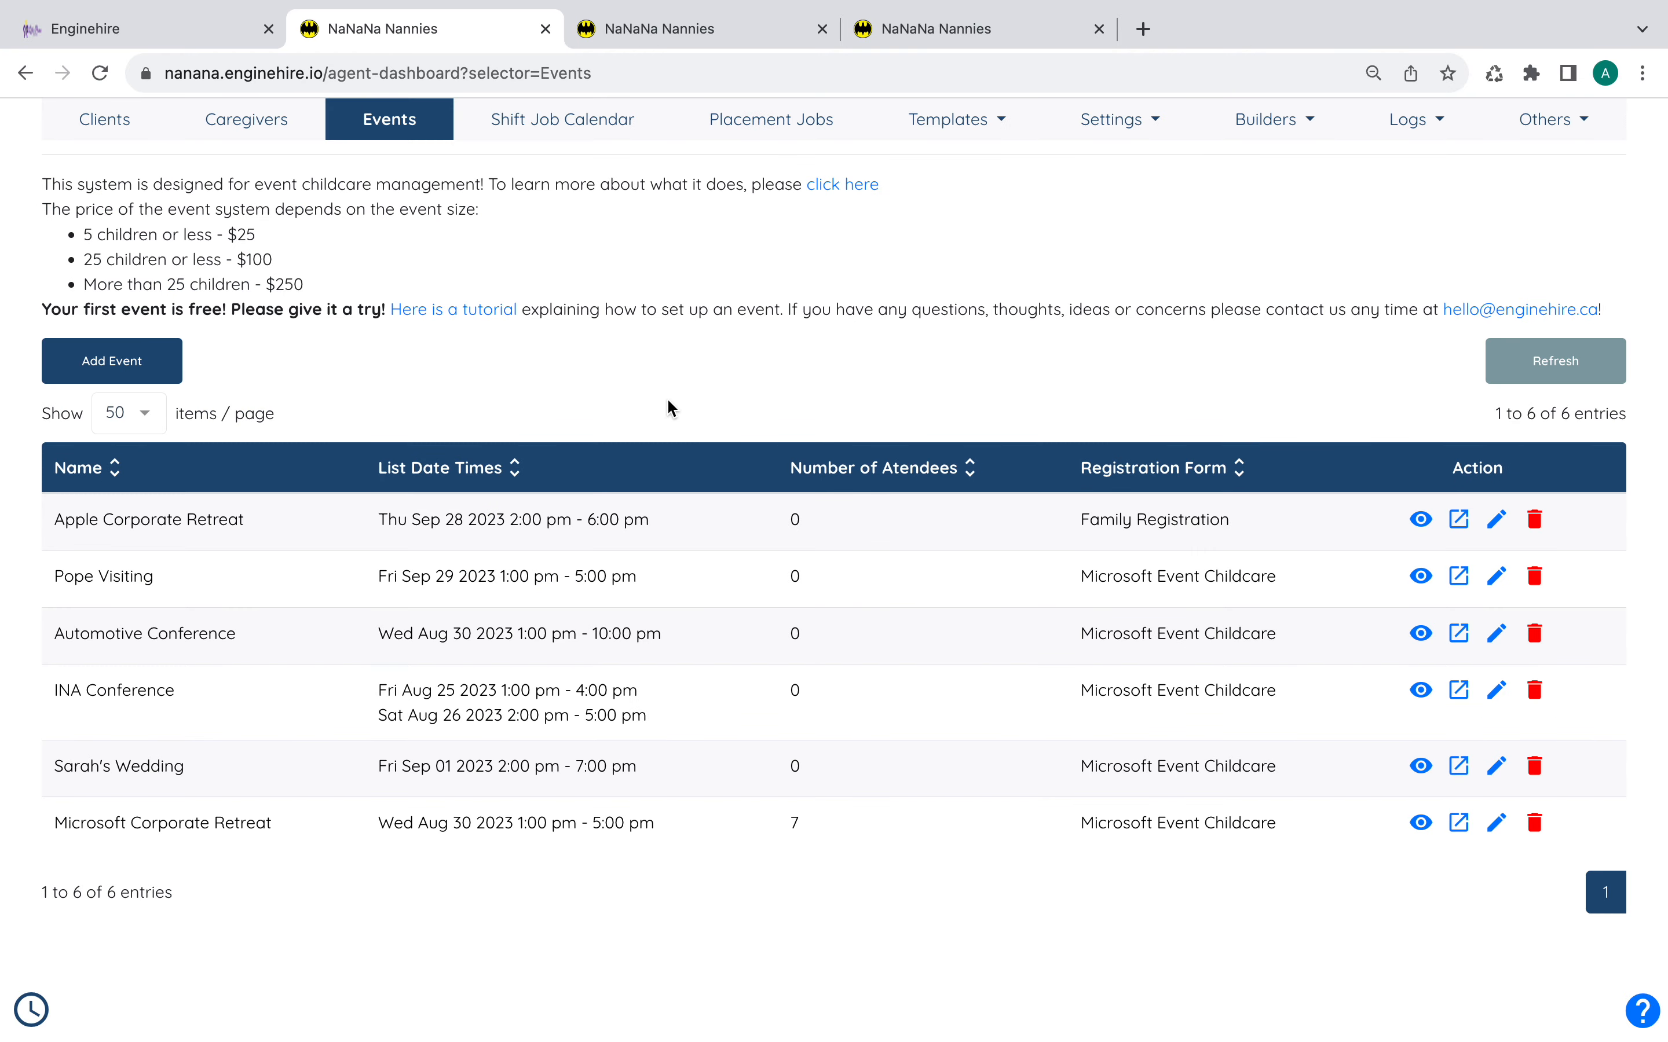
key("ctrl+Left")
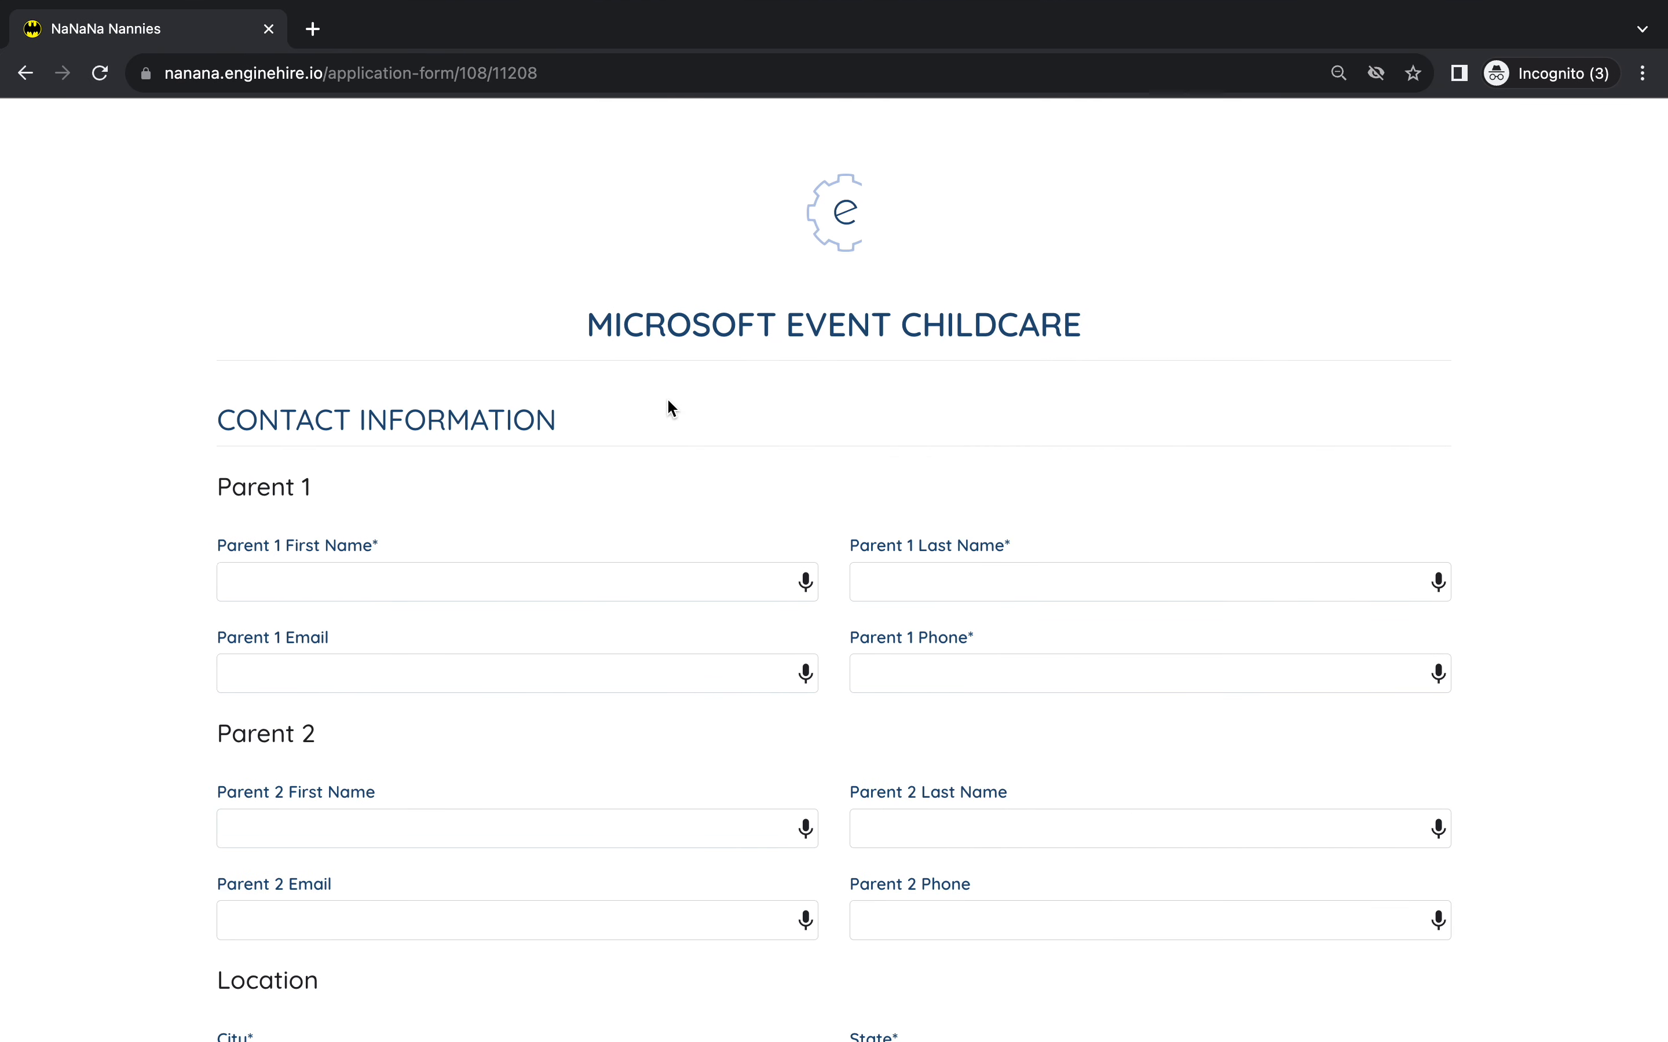
scroll(667, 397, "down", 3)
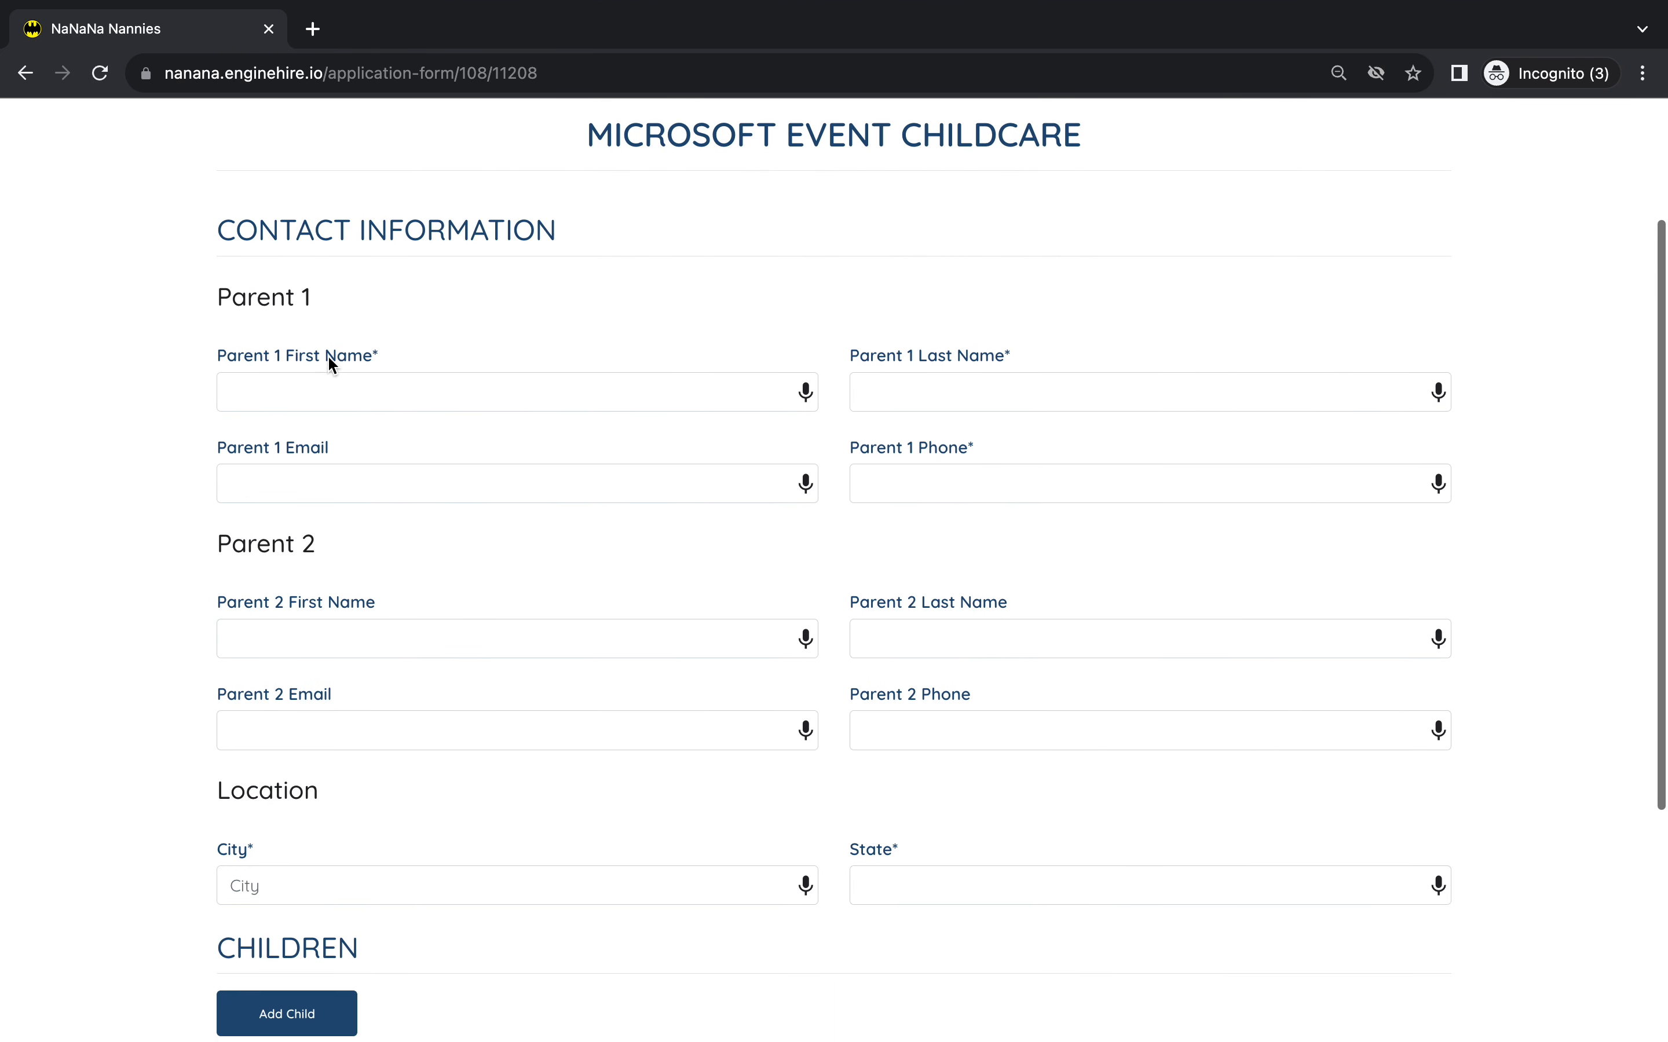
left_click_drag(204, 233, 572, 793)
scroll(584, 833, "down", 3)
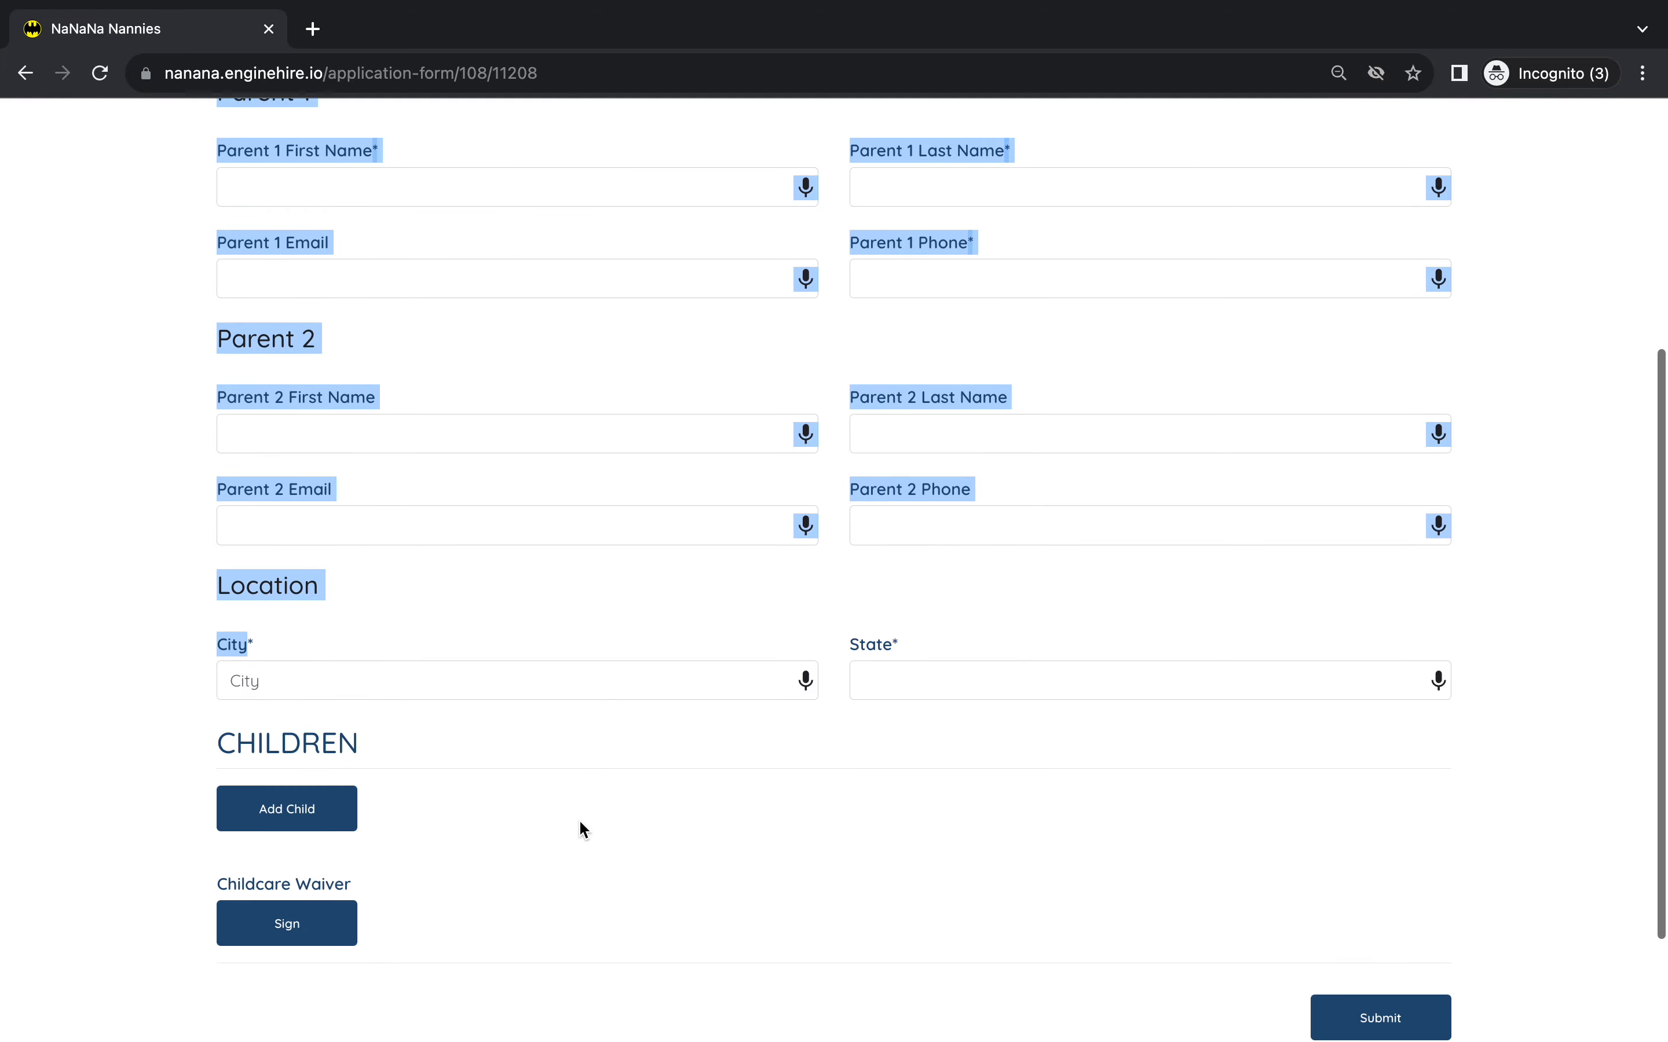
left_click(493, 817)
- Open the Childcare Waiver's agreement for signing, look through it and close it unsigned
left_click(330, 903)
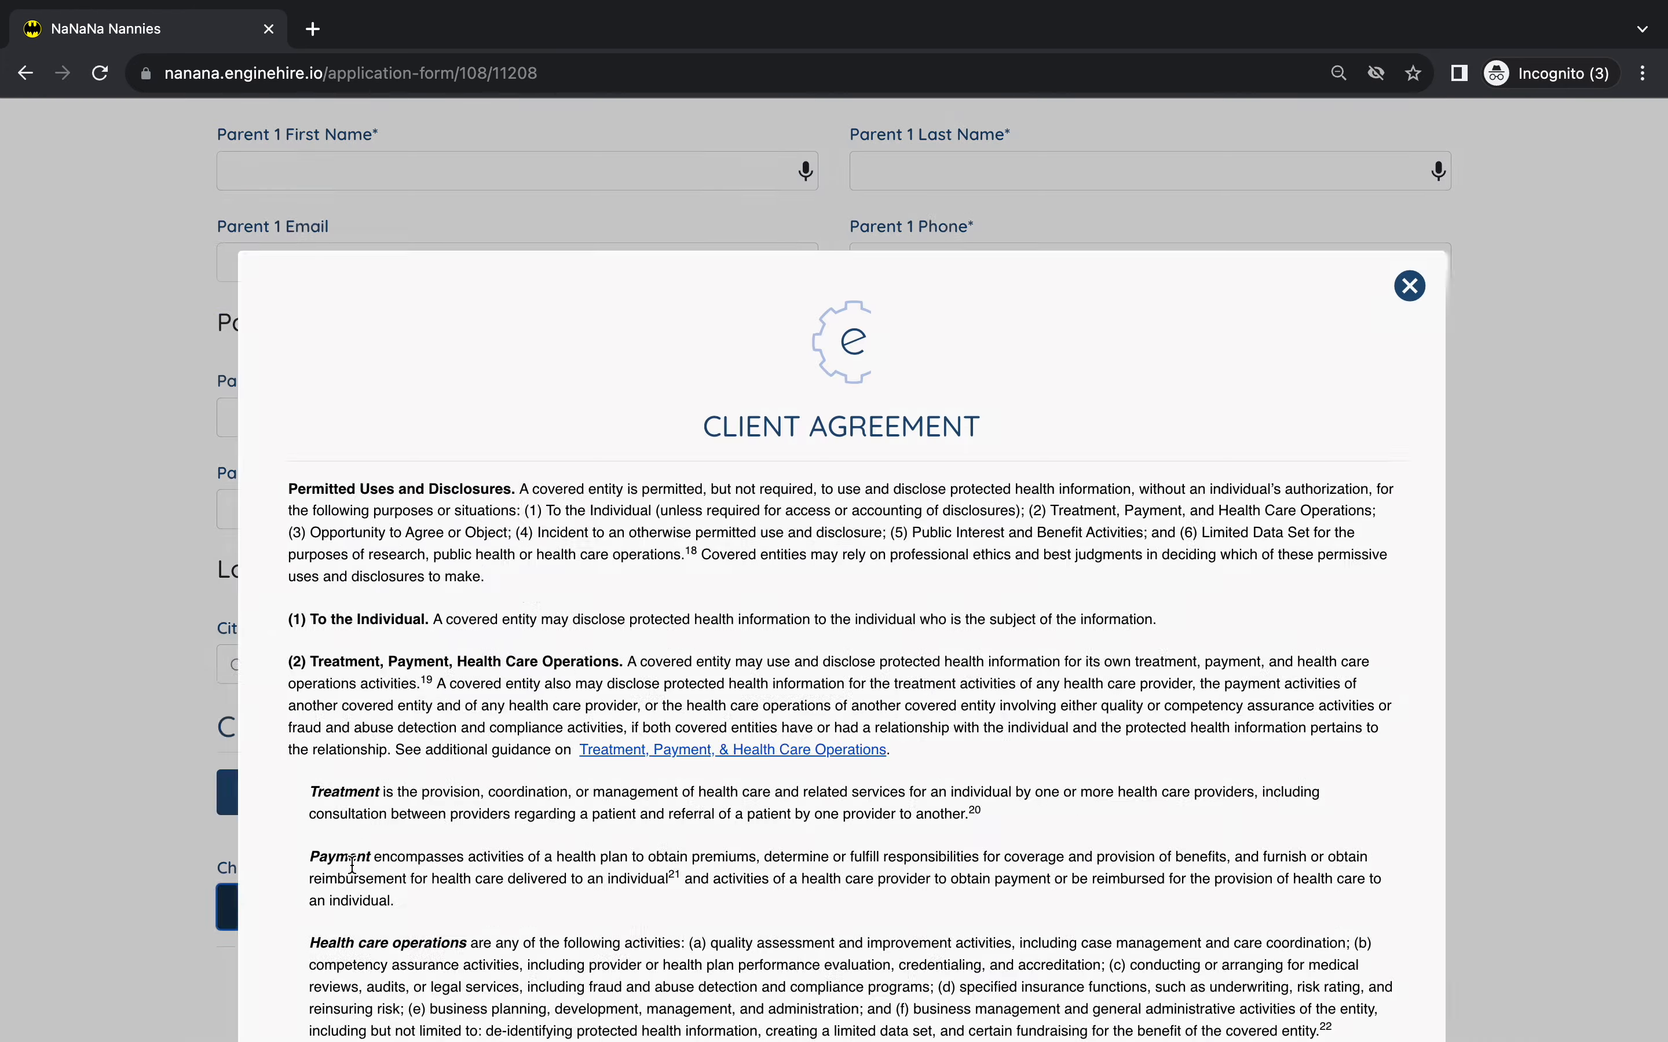
scroll(482, 827, "down", 10)
left_click_drag(613, 880, 920, 879)
left_click(1590, 181)
scroll(1113, 476, "up", 6)
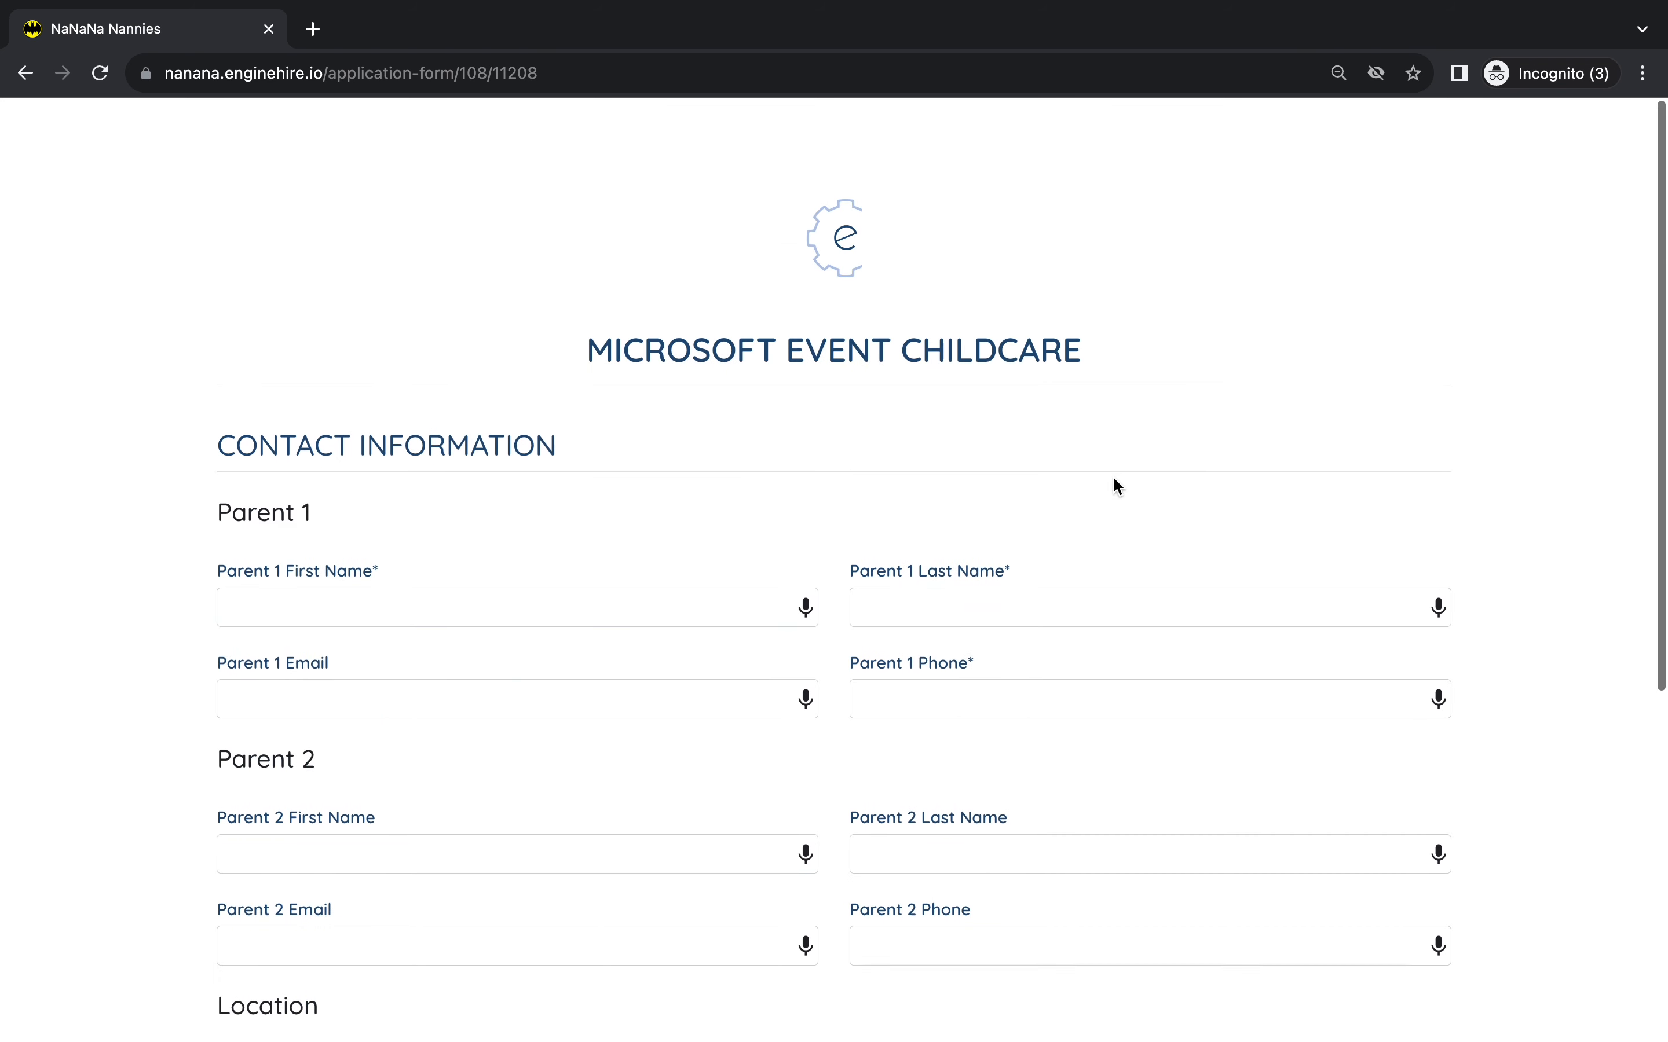
- Switch back to the admin dashboard and open the Application & Profile Builder
key("super+Tab")
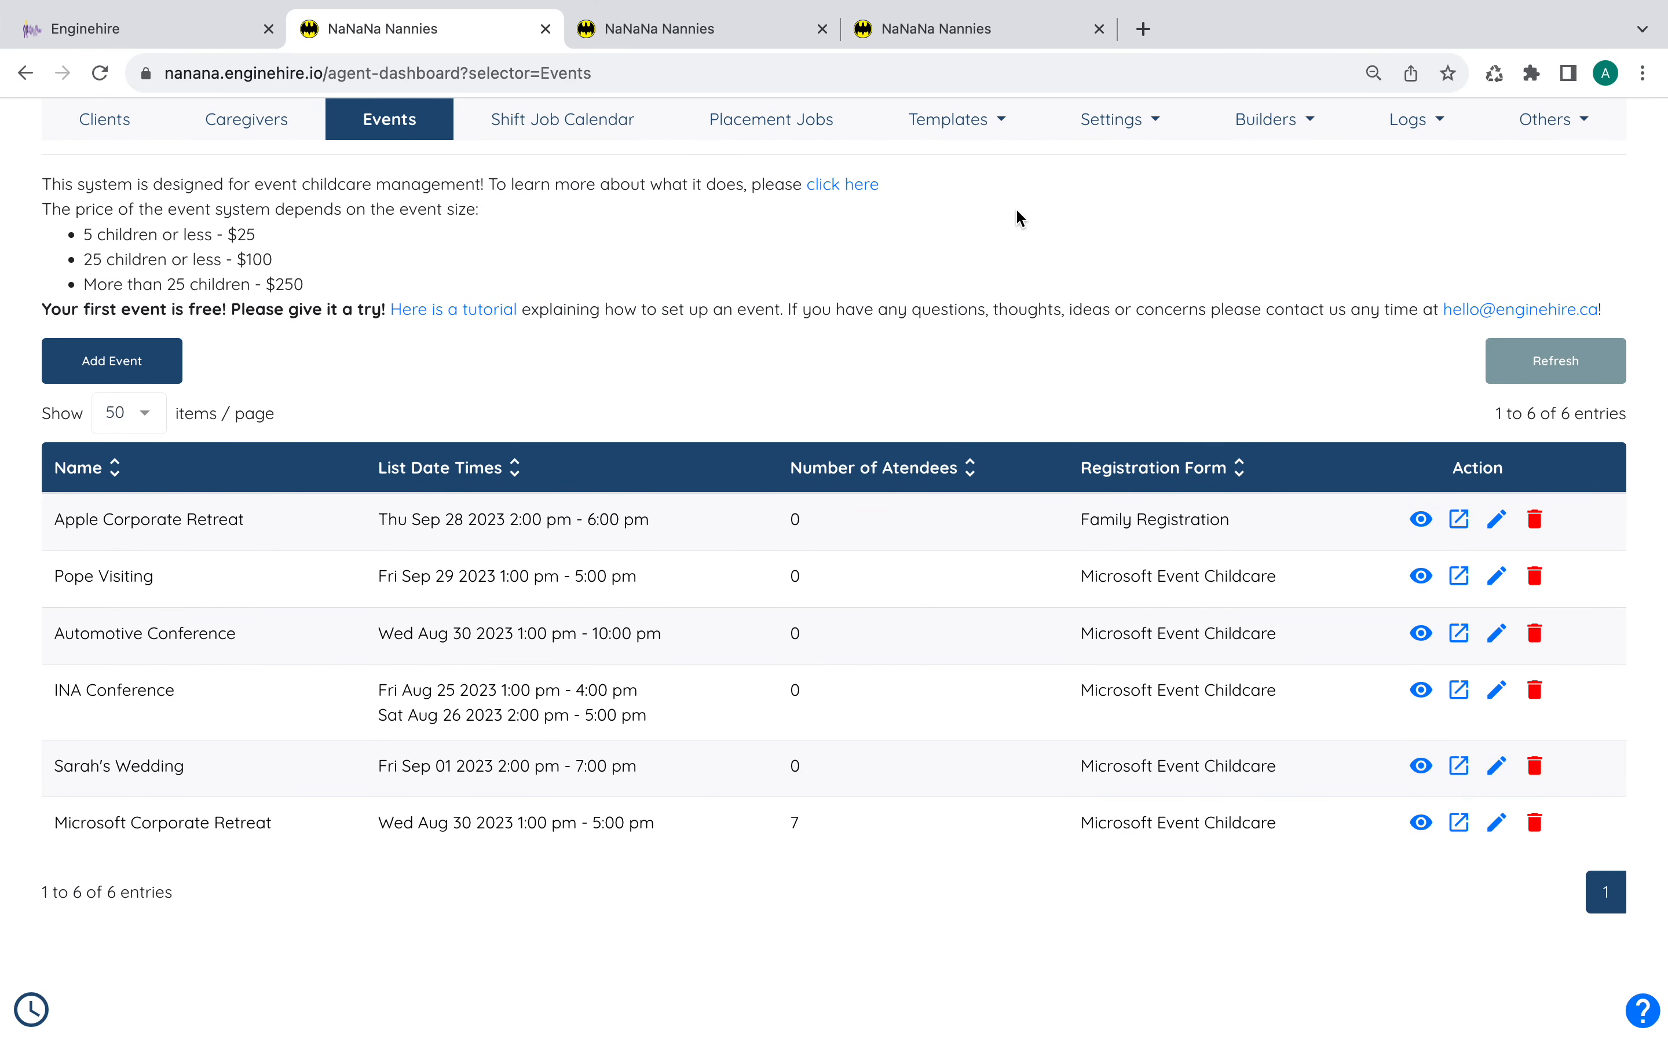
left_click(719, 40)
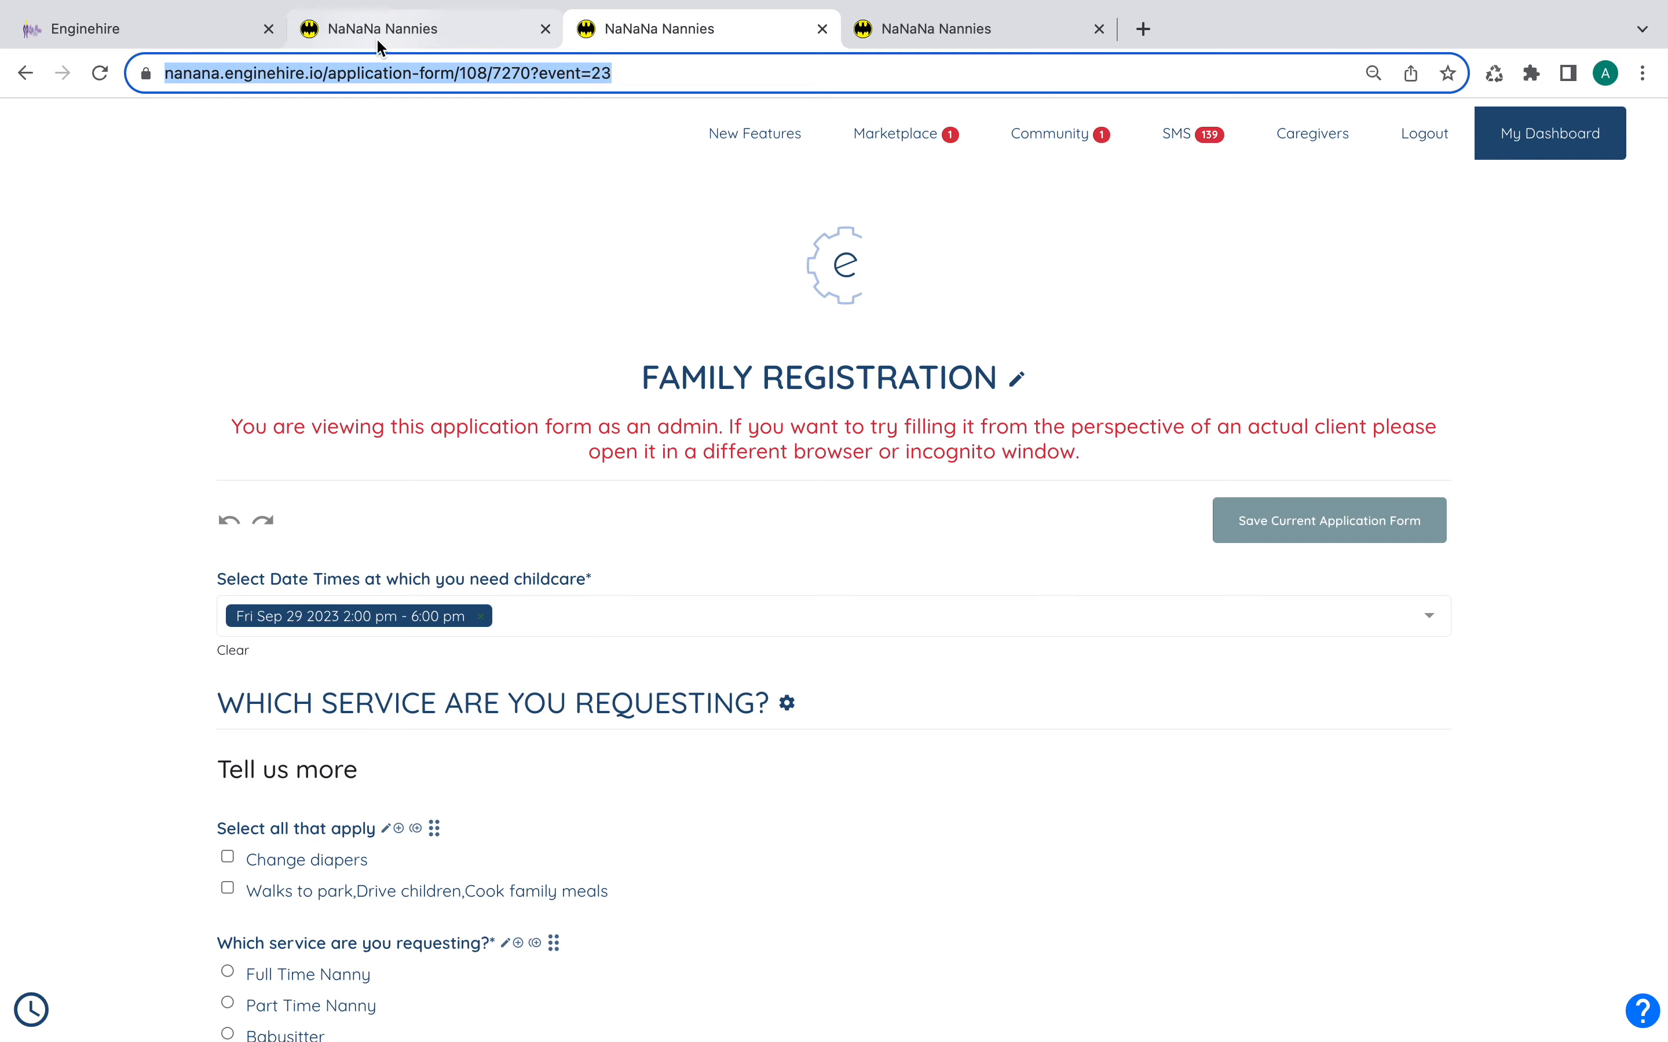
left_click(414, 31)
scroll(1420, 318, "up", 5)
left_click(1553, 362)
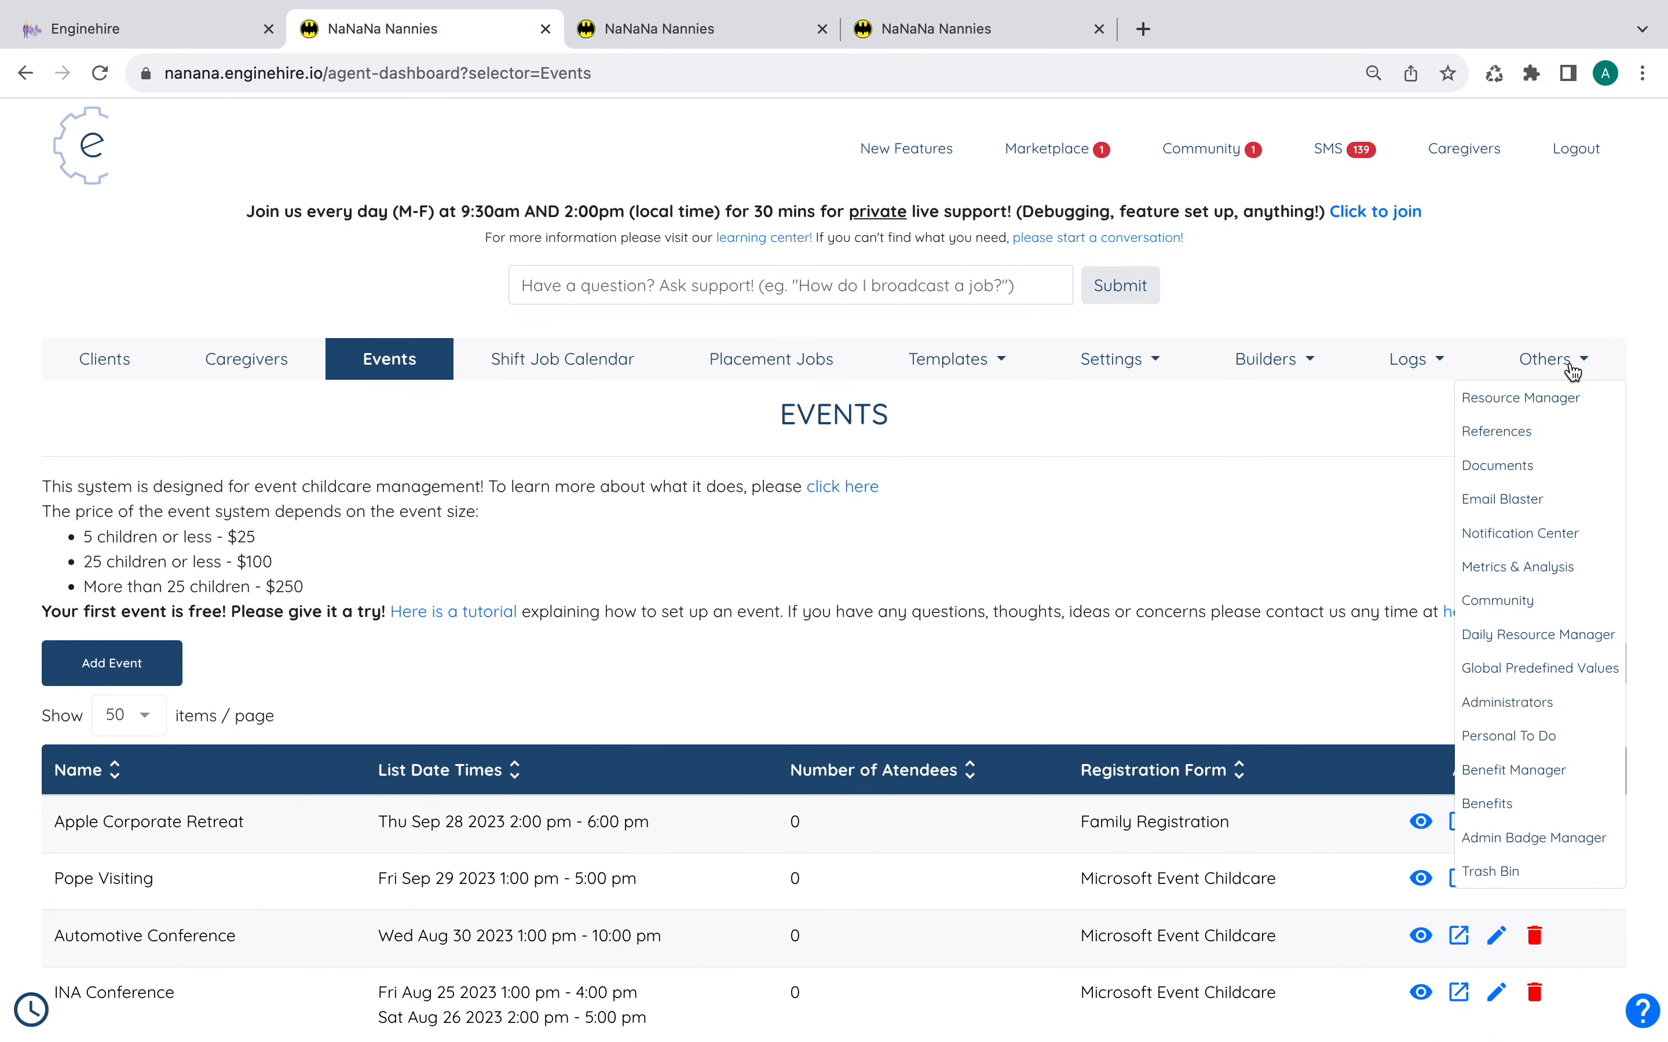
left_click(1274, 362)
left_click(1253, 400)
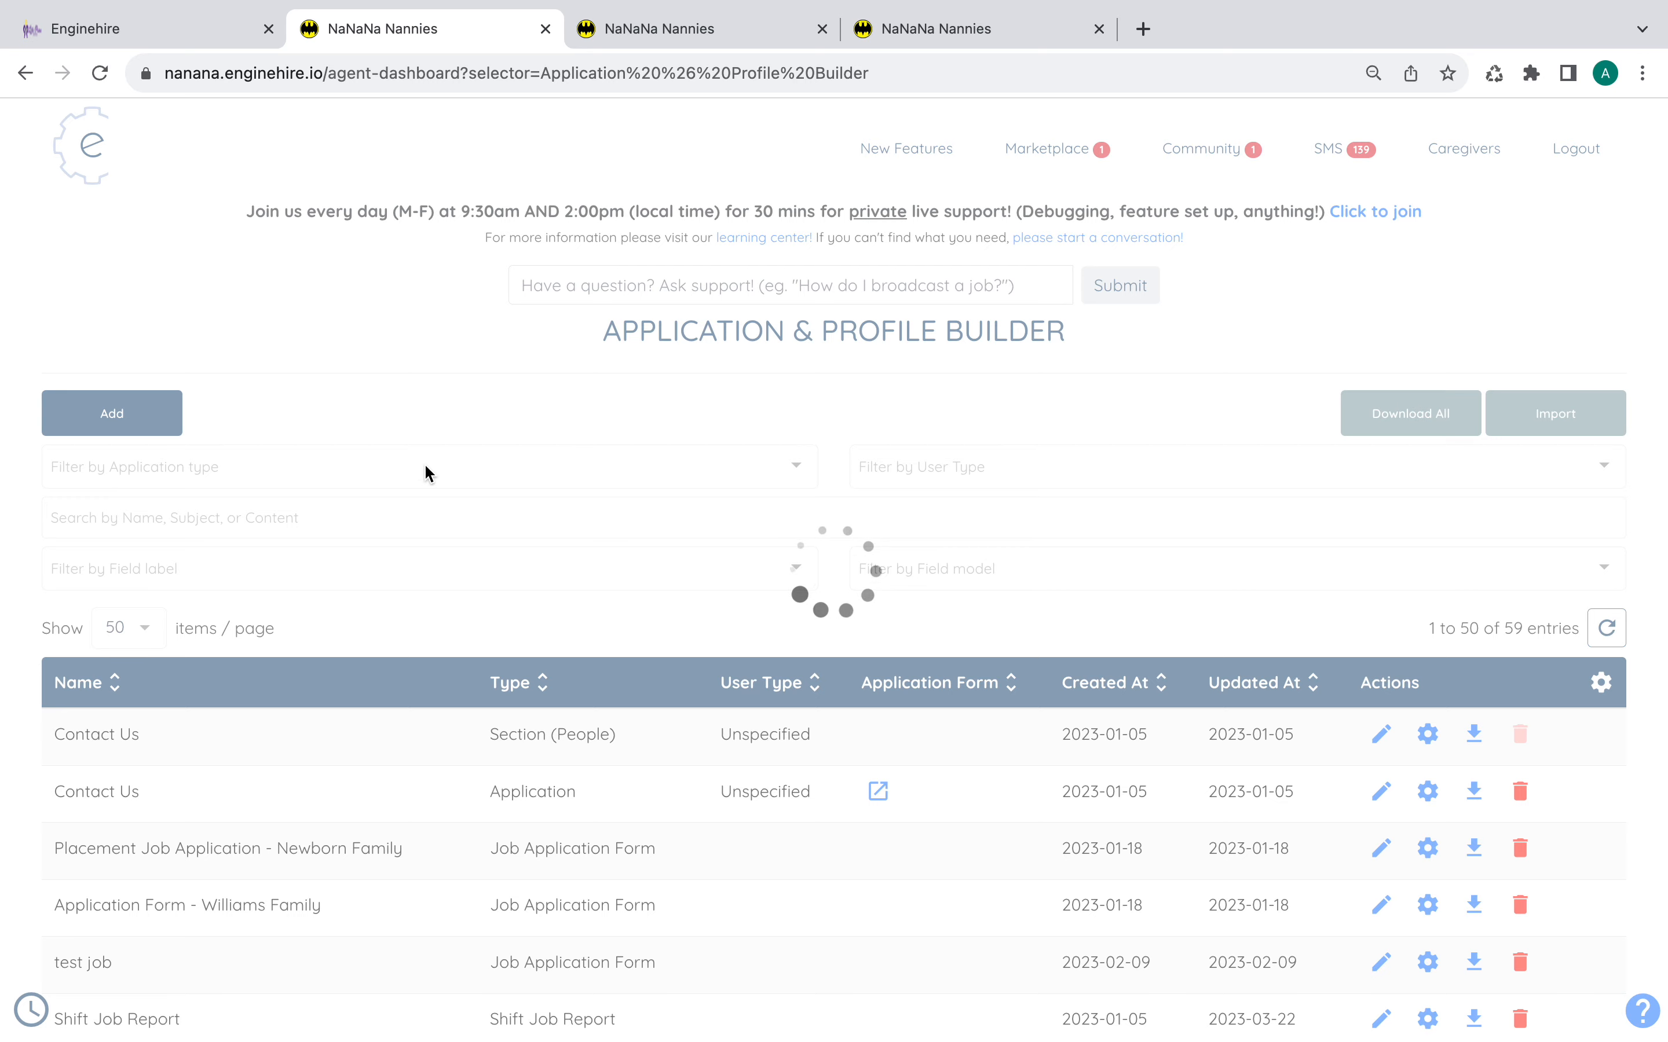
- Start a new profile builder named Attendee Registration Form with builder type Application and user type Client
left_click(140, 499)
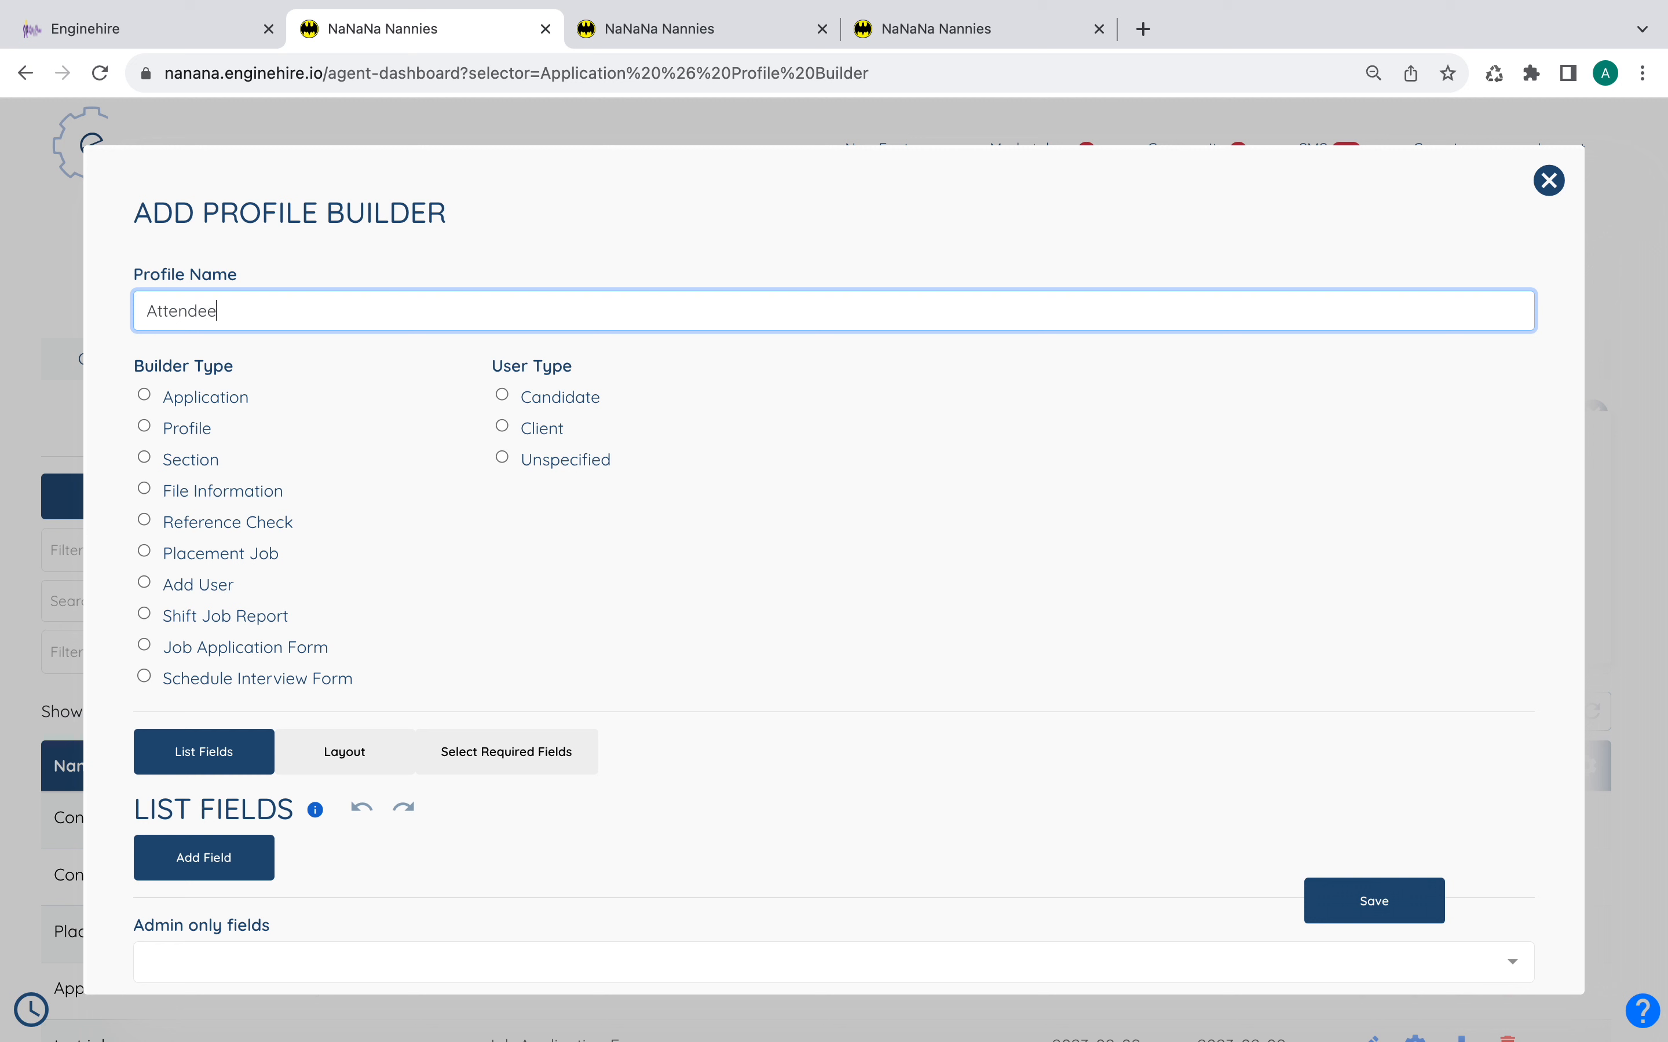
type("Attendee Registration Form")
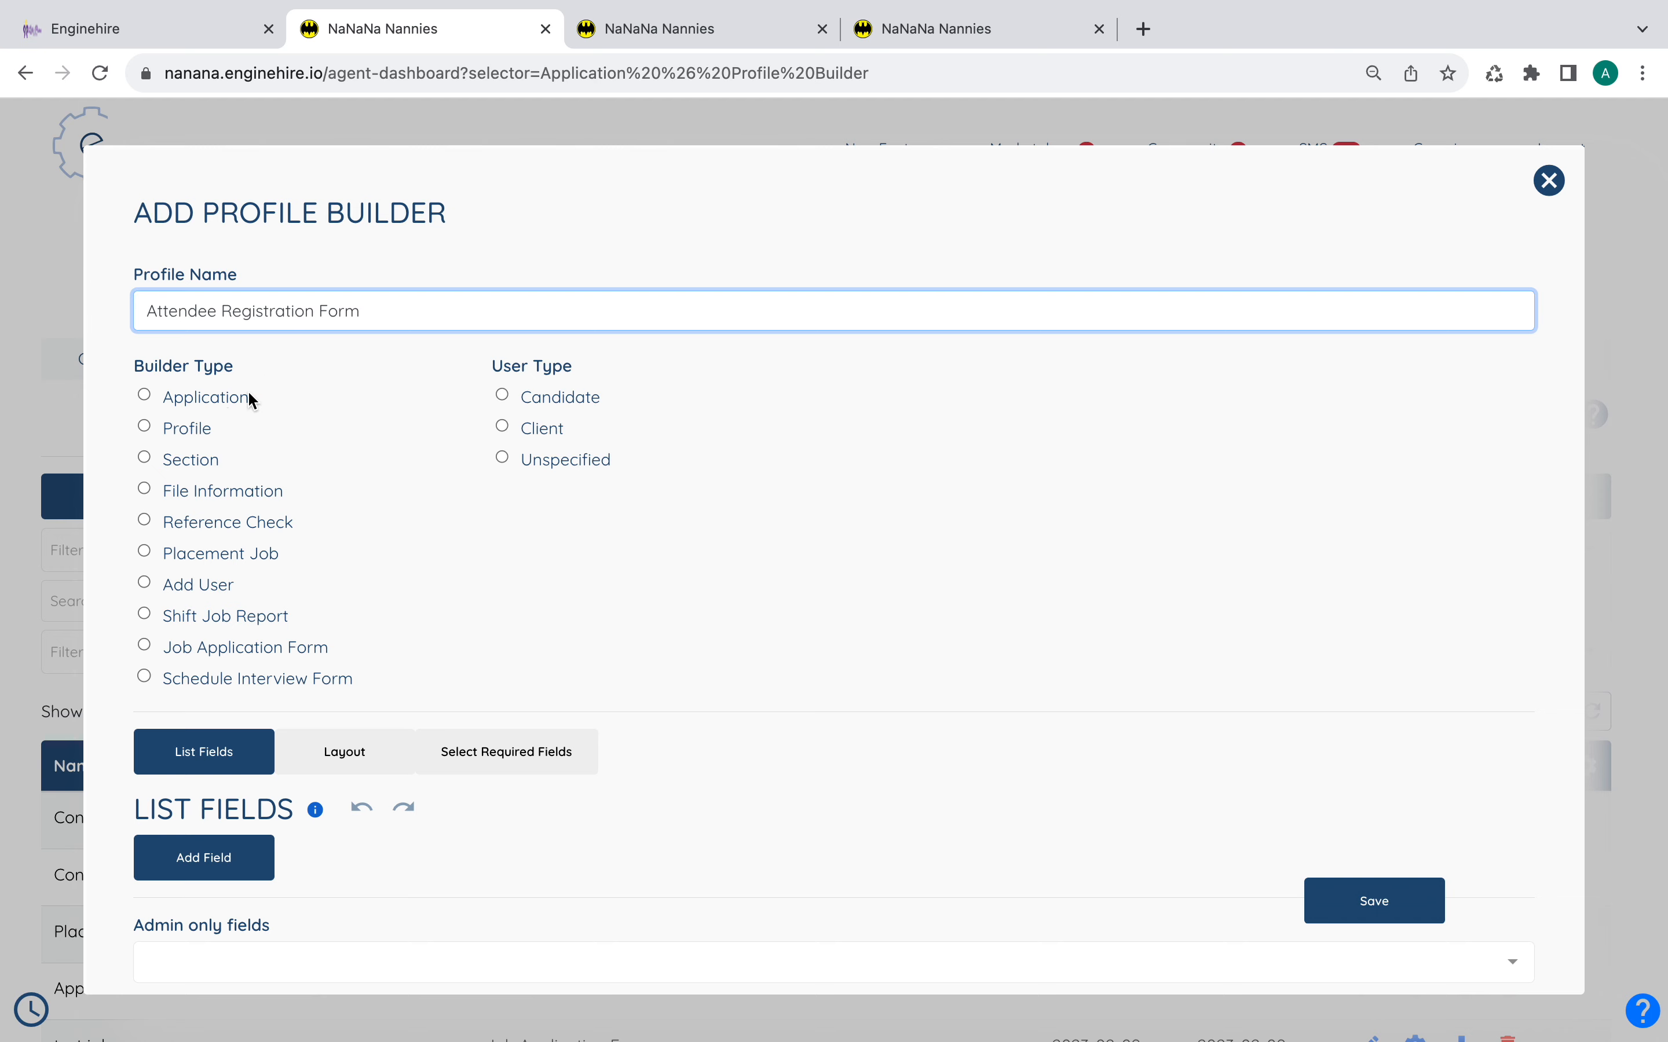
left_click(207, 398)
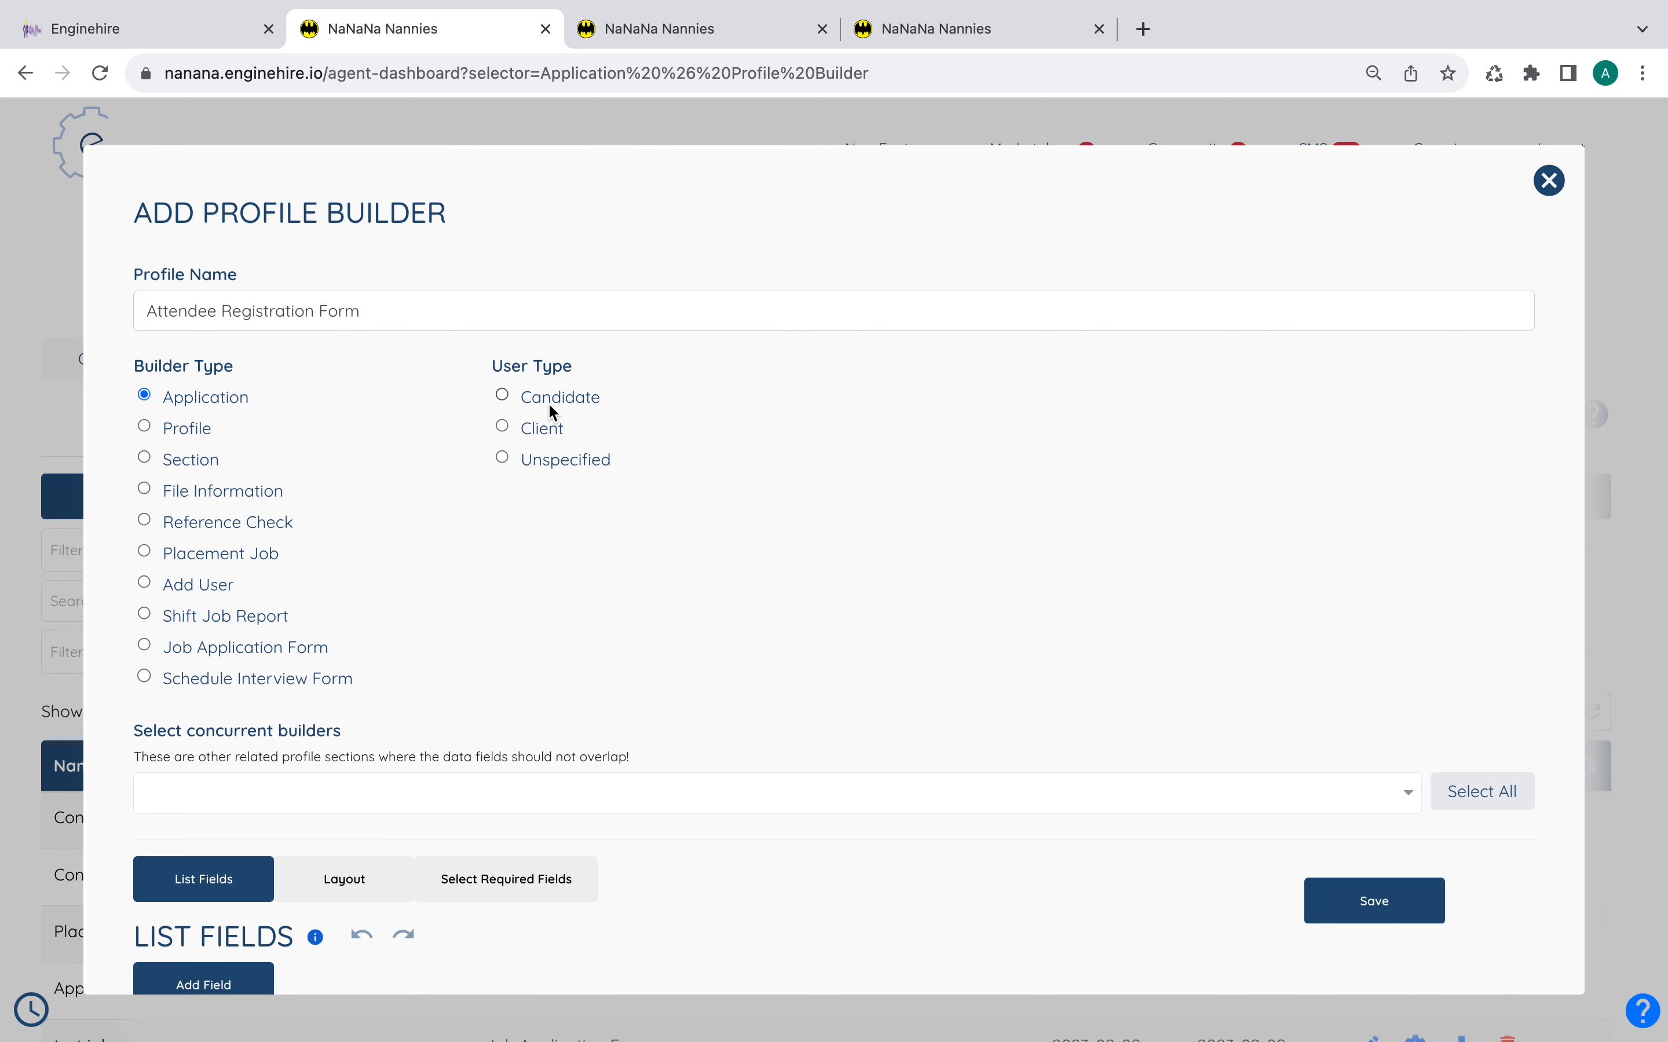
- Add a Section field labelled Contact Information that uses the Event Contact Info section builder
scroll(544, 445, "down", 6)
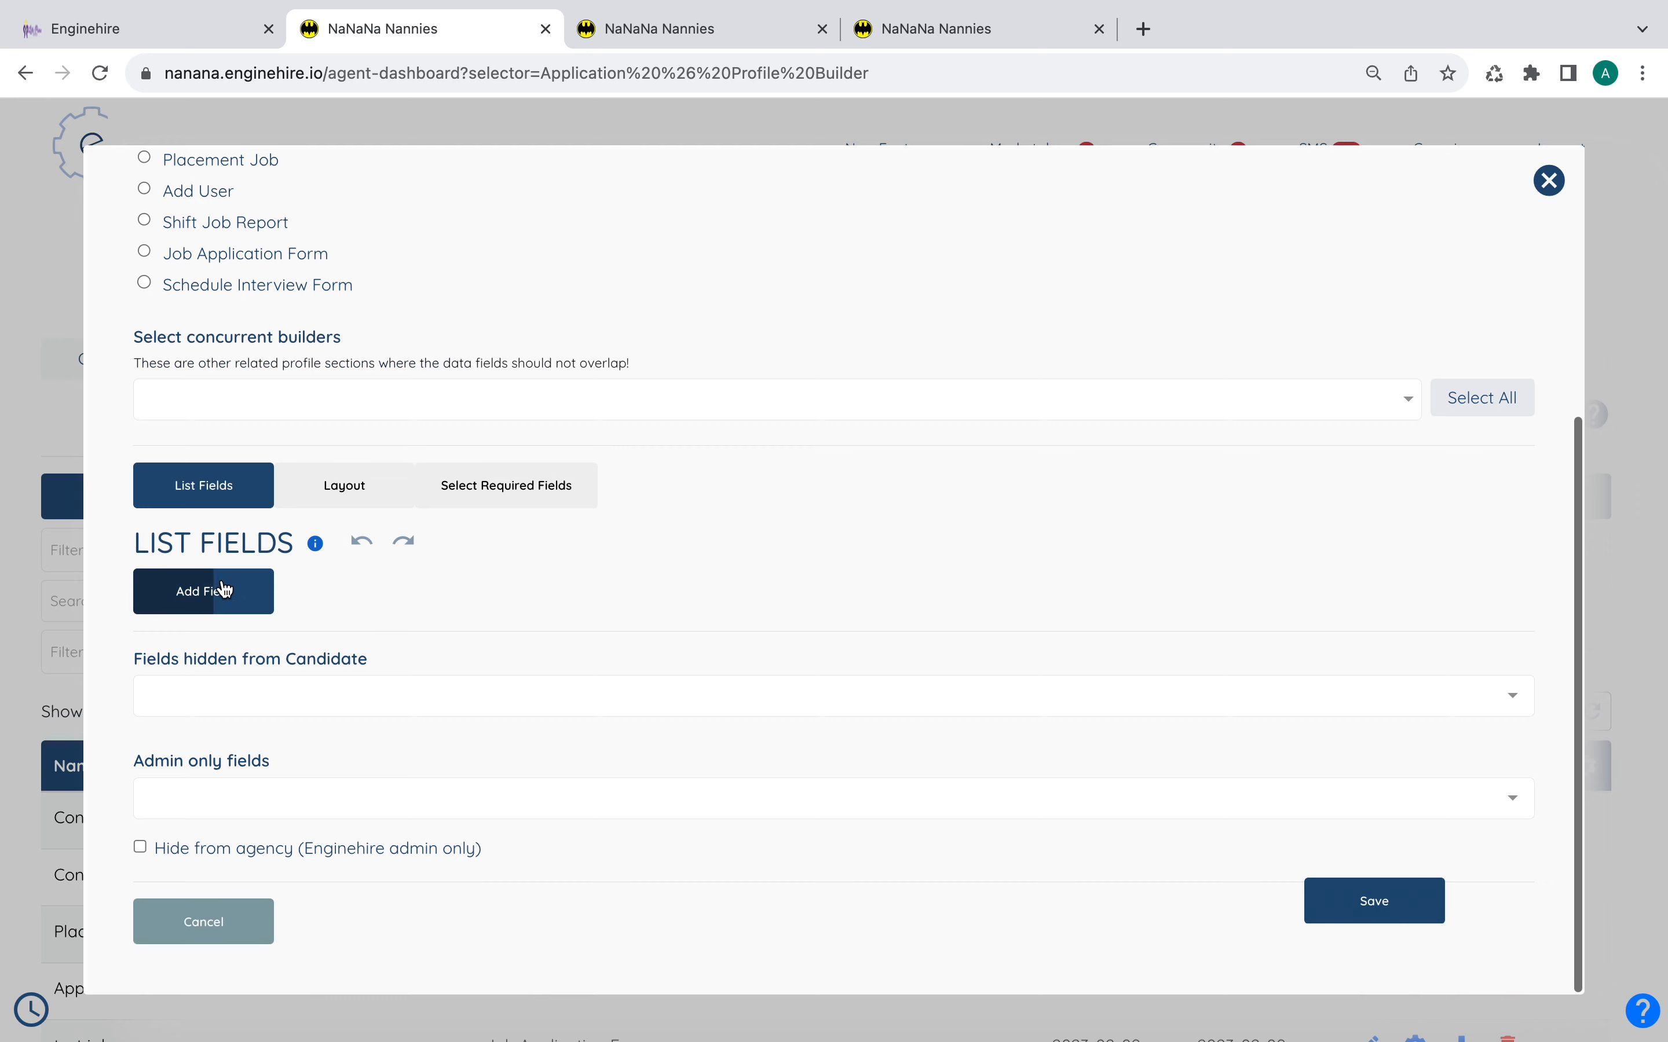
left_click(218, 586)
left_click(717, 727)
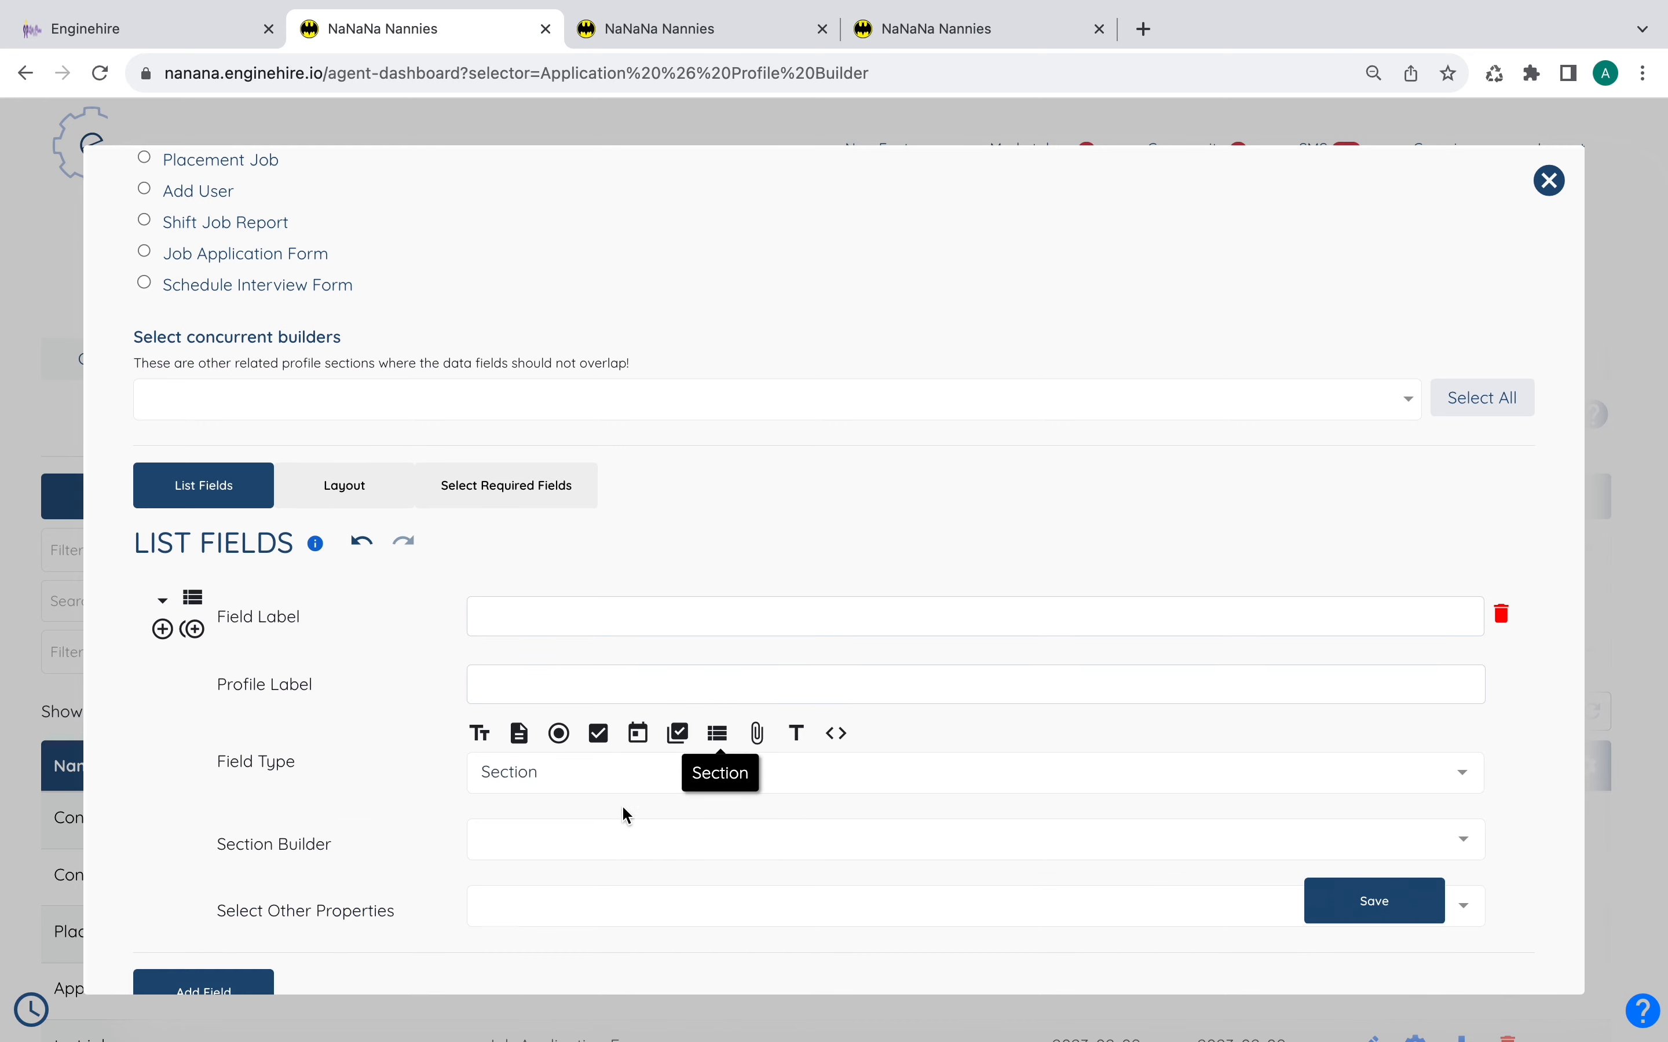
left_click(620, 835)
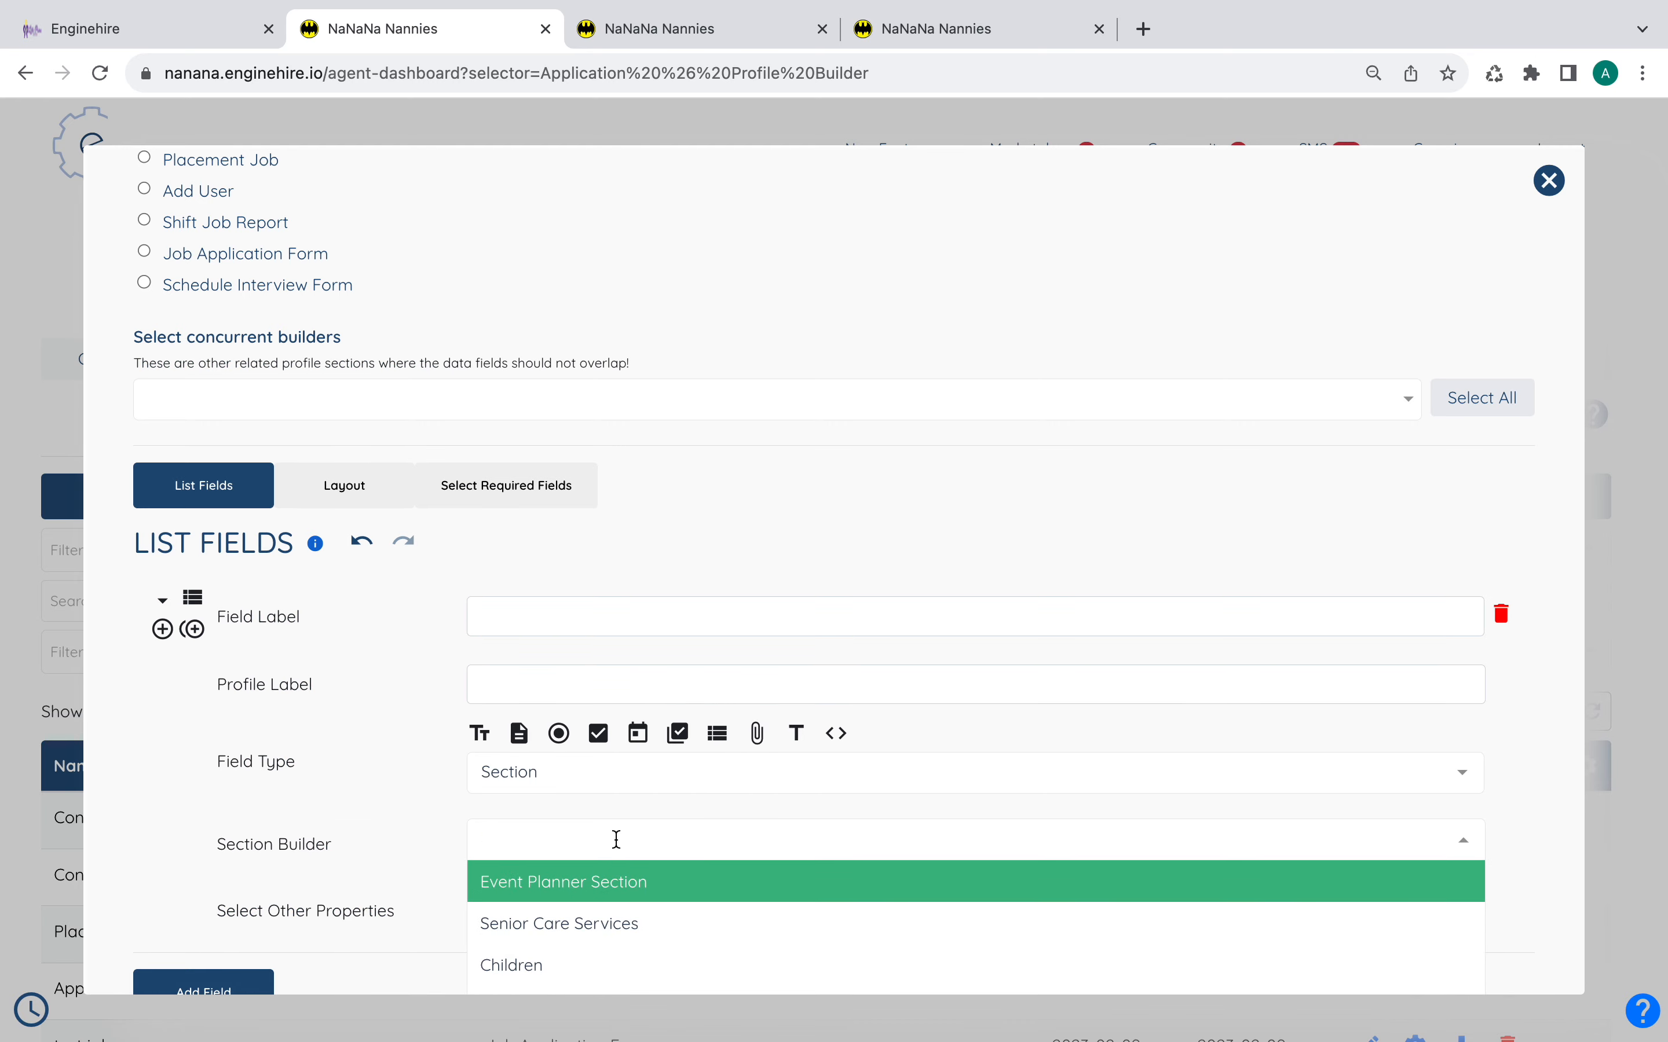
type("con")
left_click(597, 881)
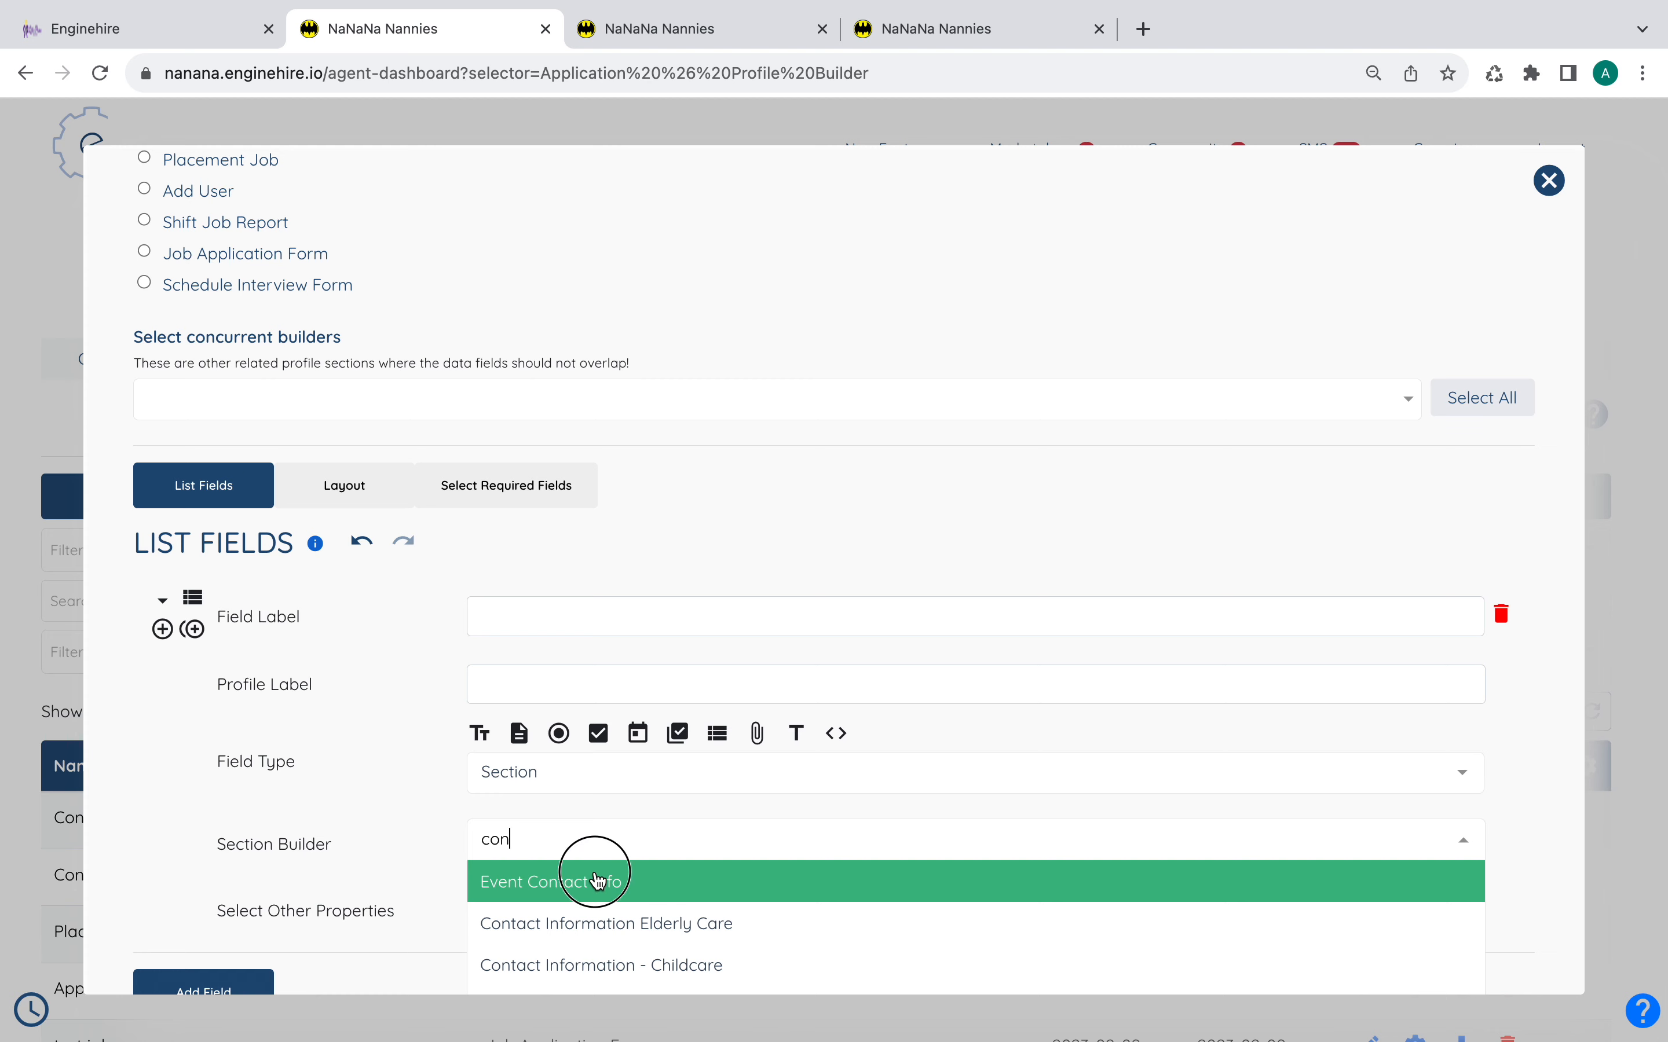
left_click(592, 628)
type("Contact")
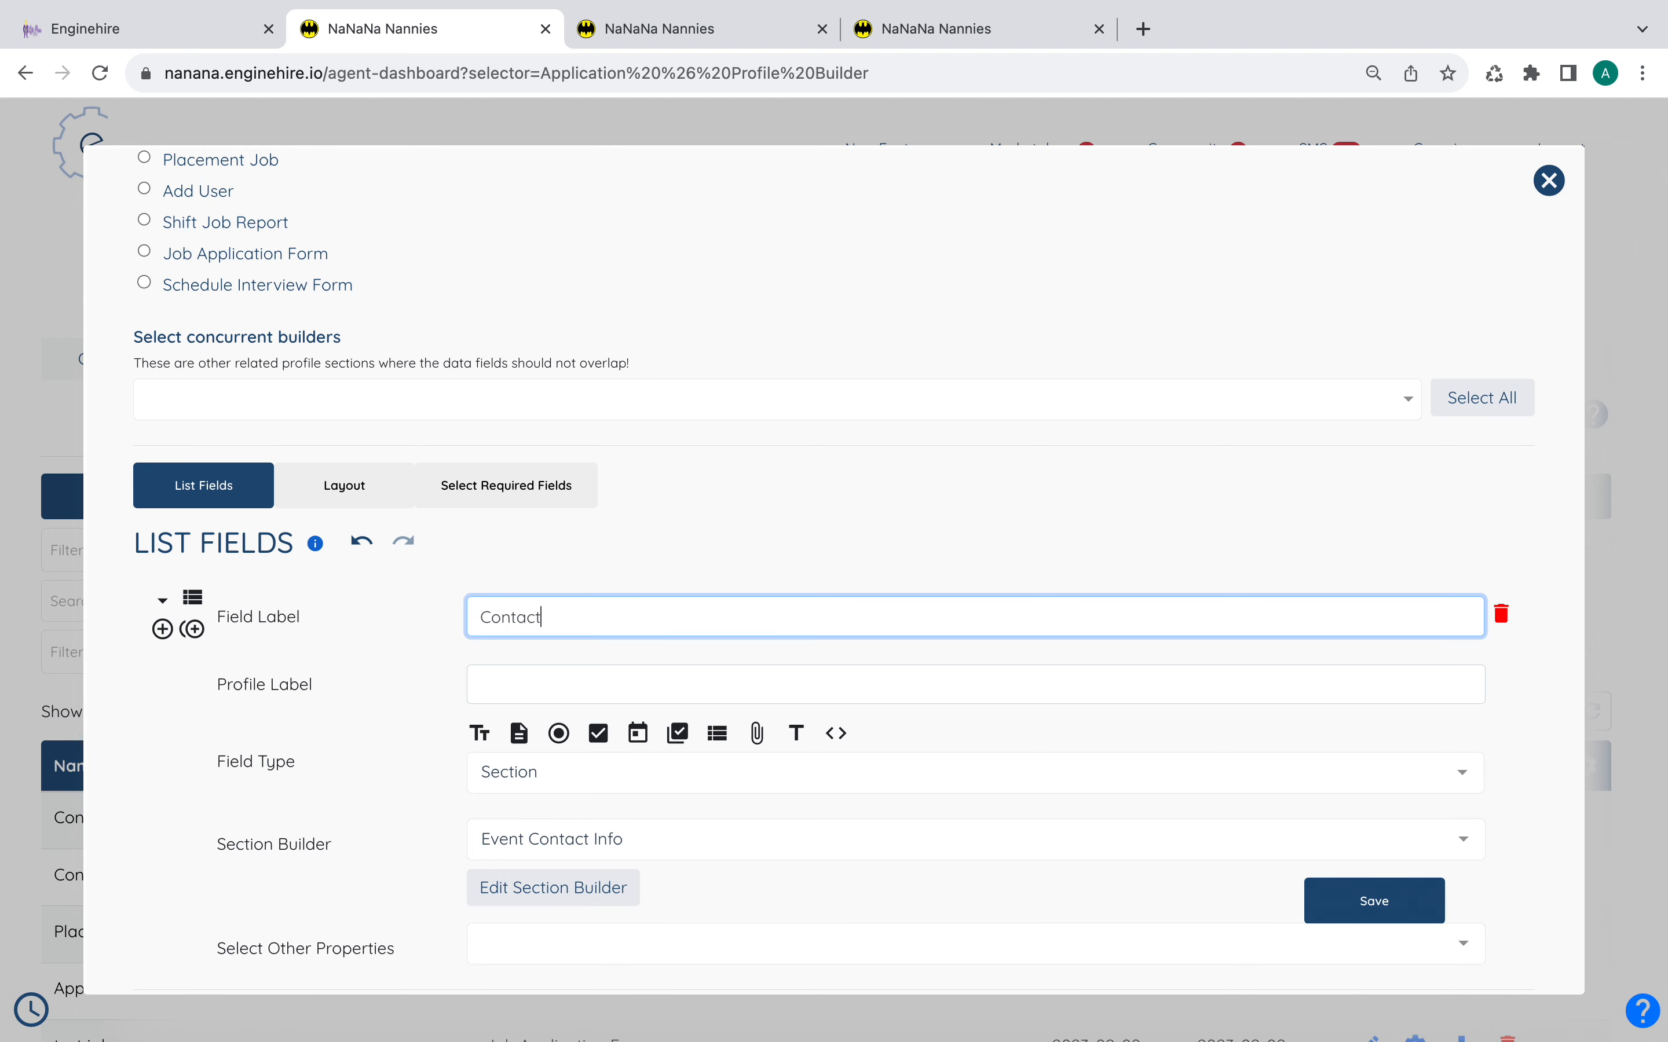
type(" Information")
key("Tab")
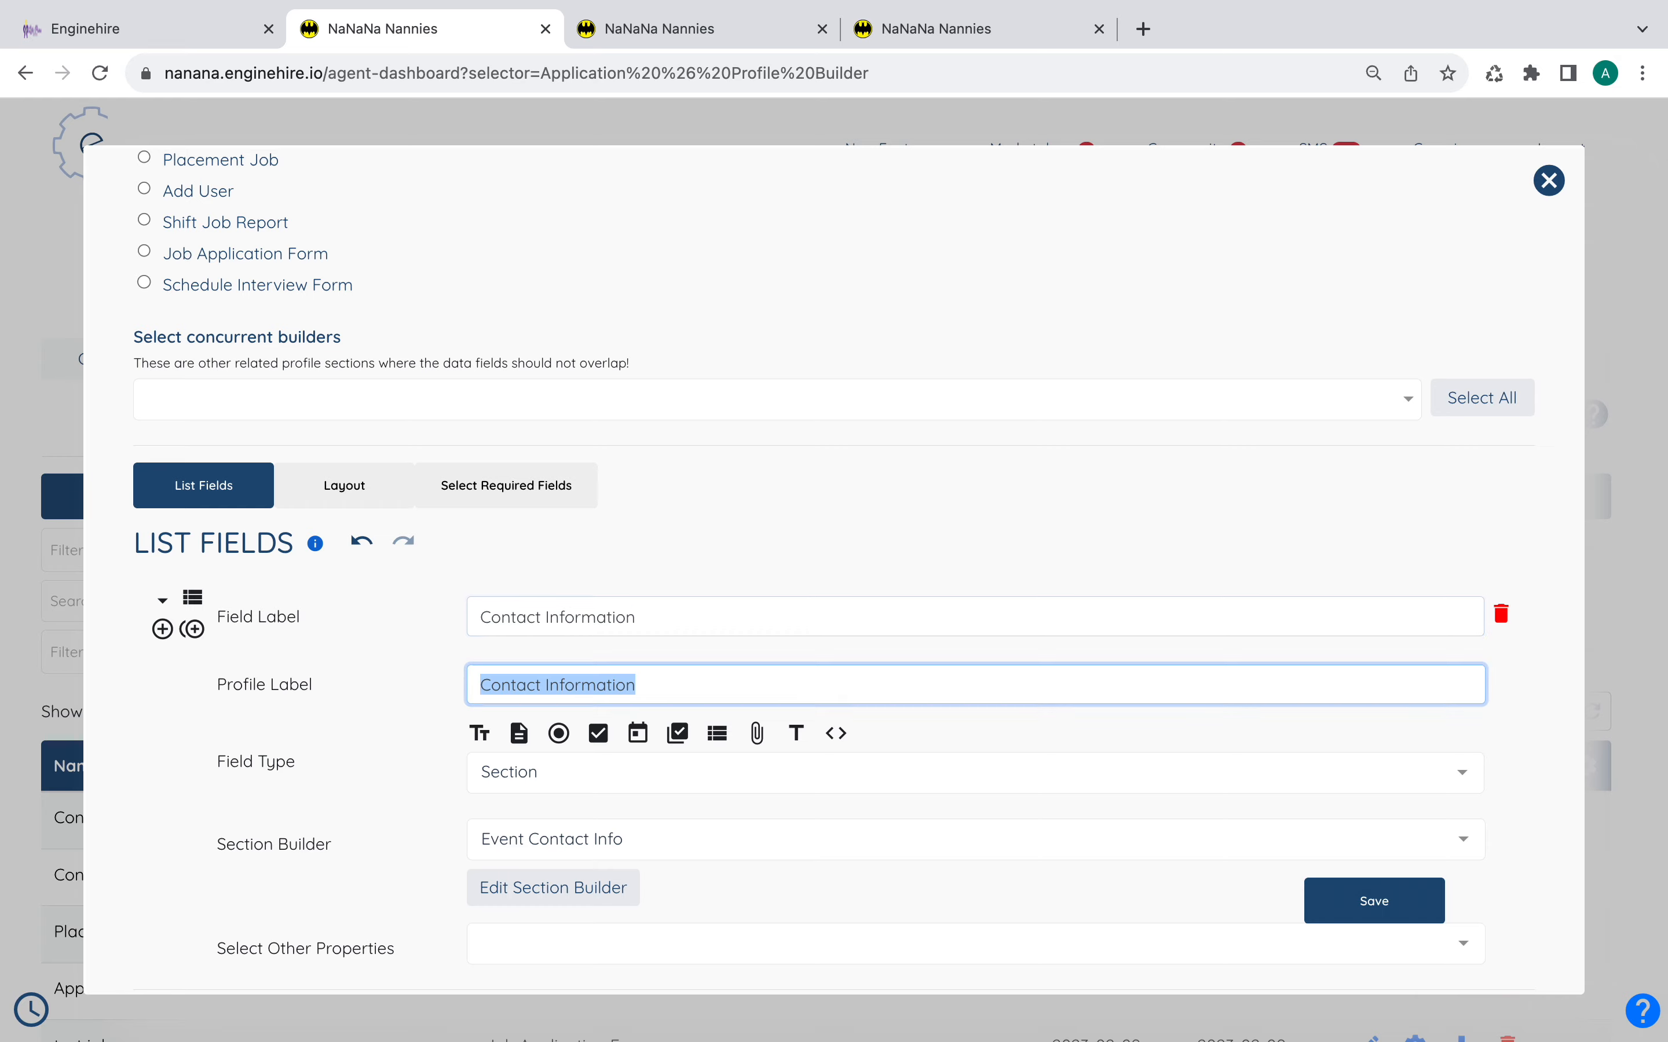
- Add a second Section field labelled Children that uses the Children section builder
scroll(826, 620, "down", 3)
left_click(204, 845)
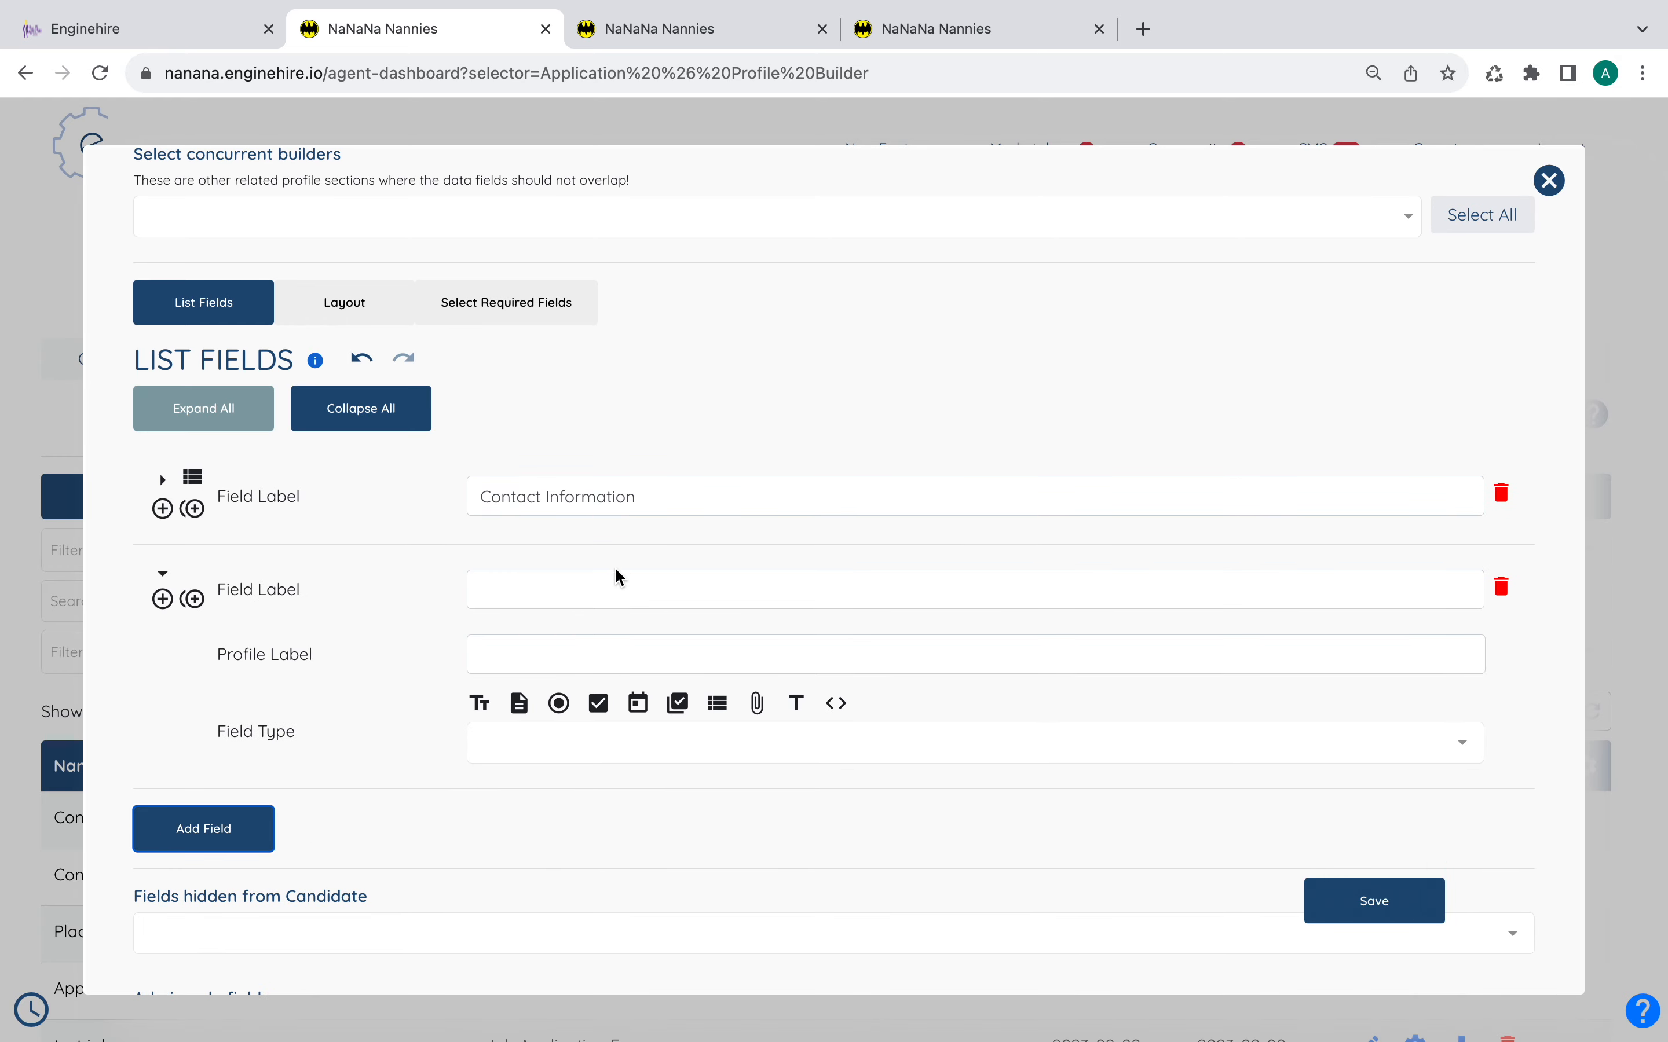
left_click(717, 705)
left_click(554, 805)
type("Child")
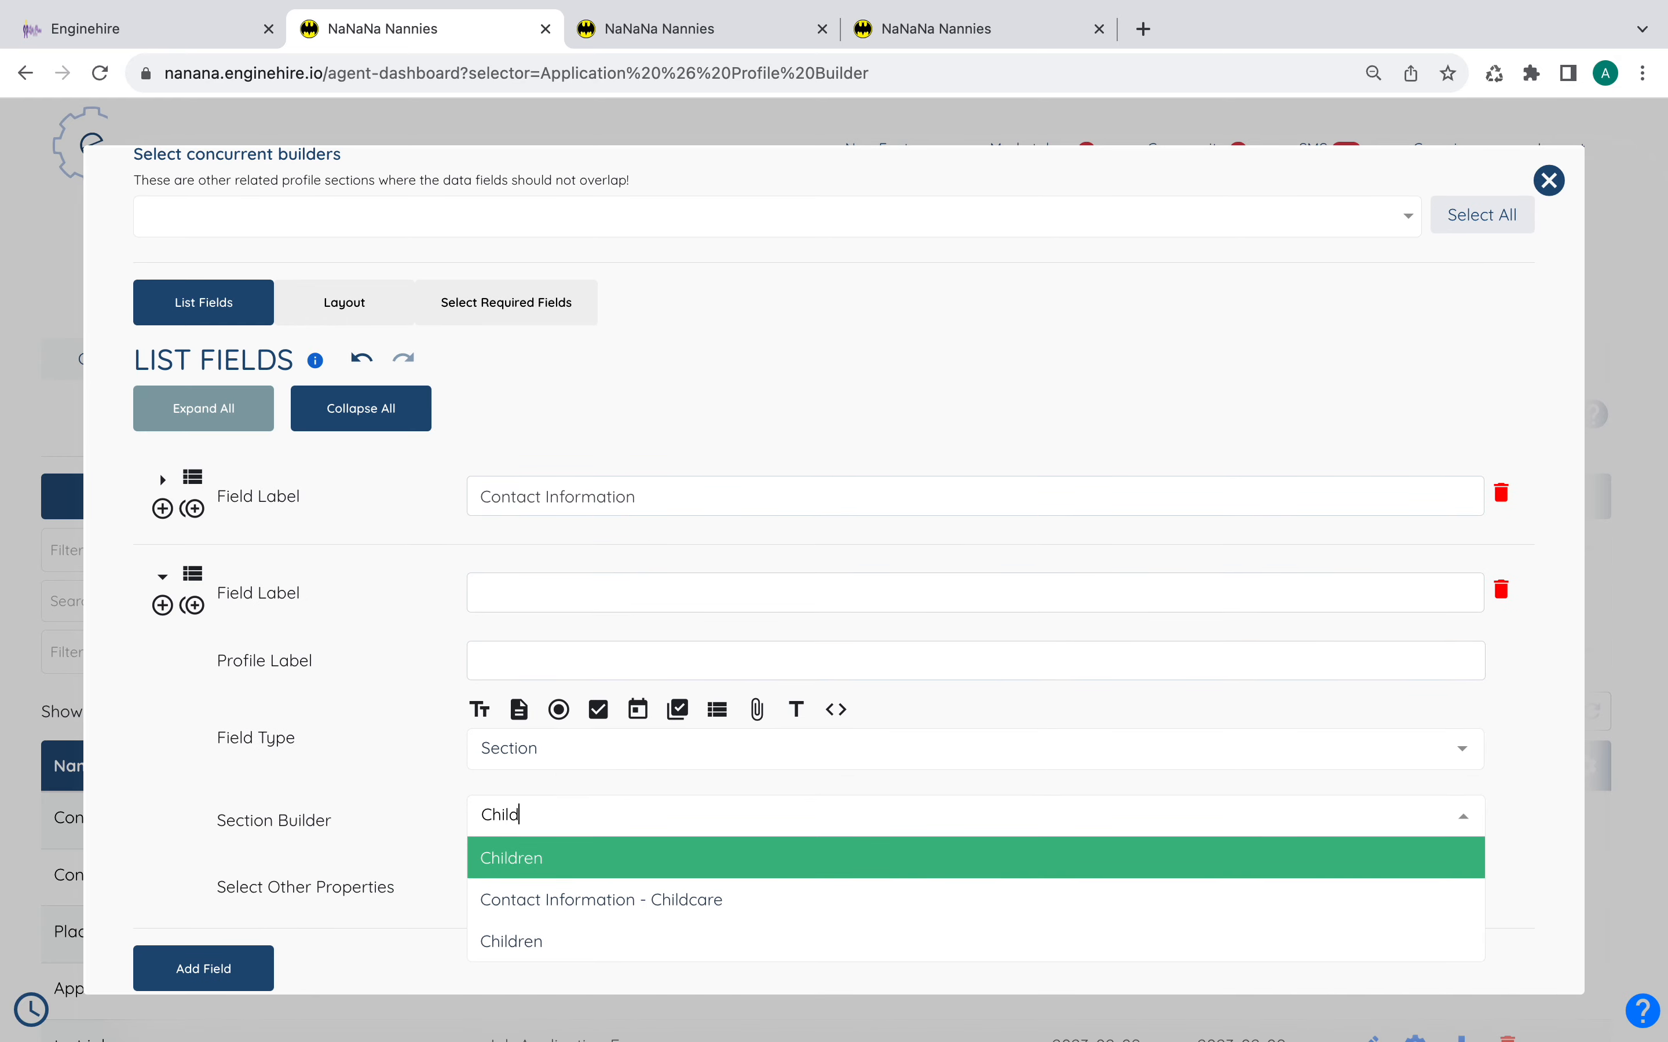
key("Return")
left_click(559, 579)
type("Ch")
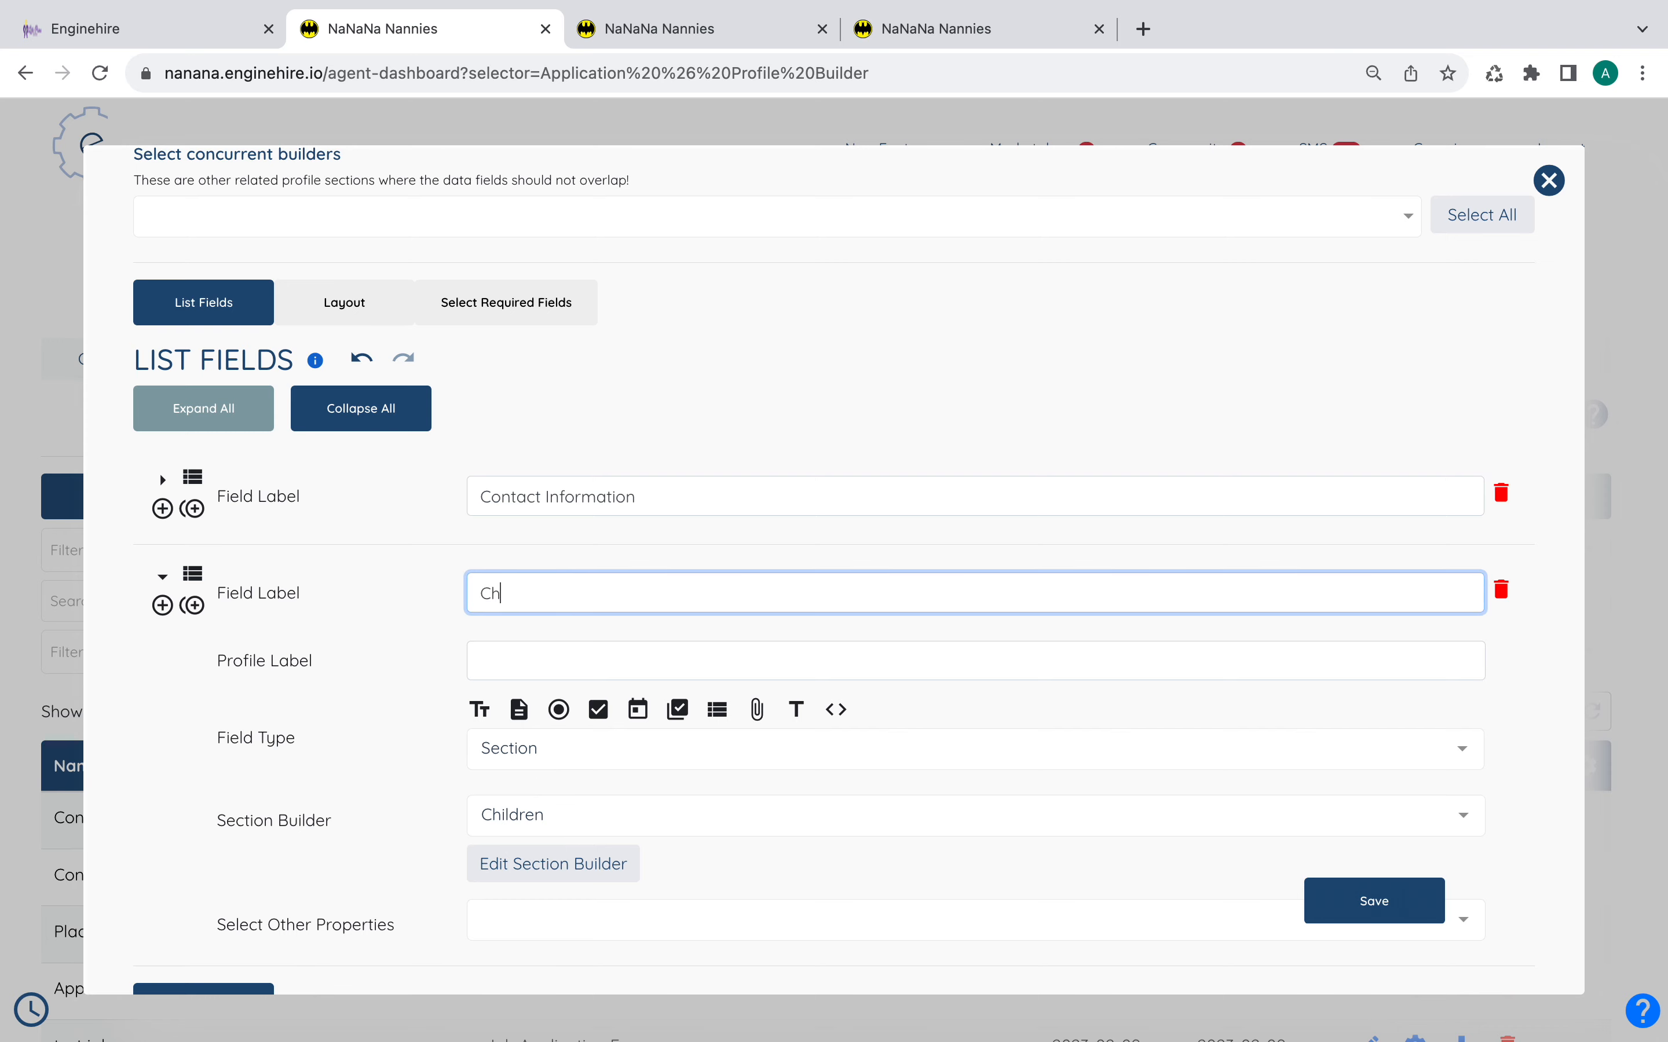
type("ildren")
key("Tab")
- Add a Sign Document field labelled Childcare Waiver with the Client Agreement template, and save the registration form
scroll(605, 759, "down", 3)
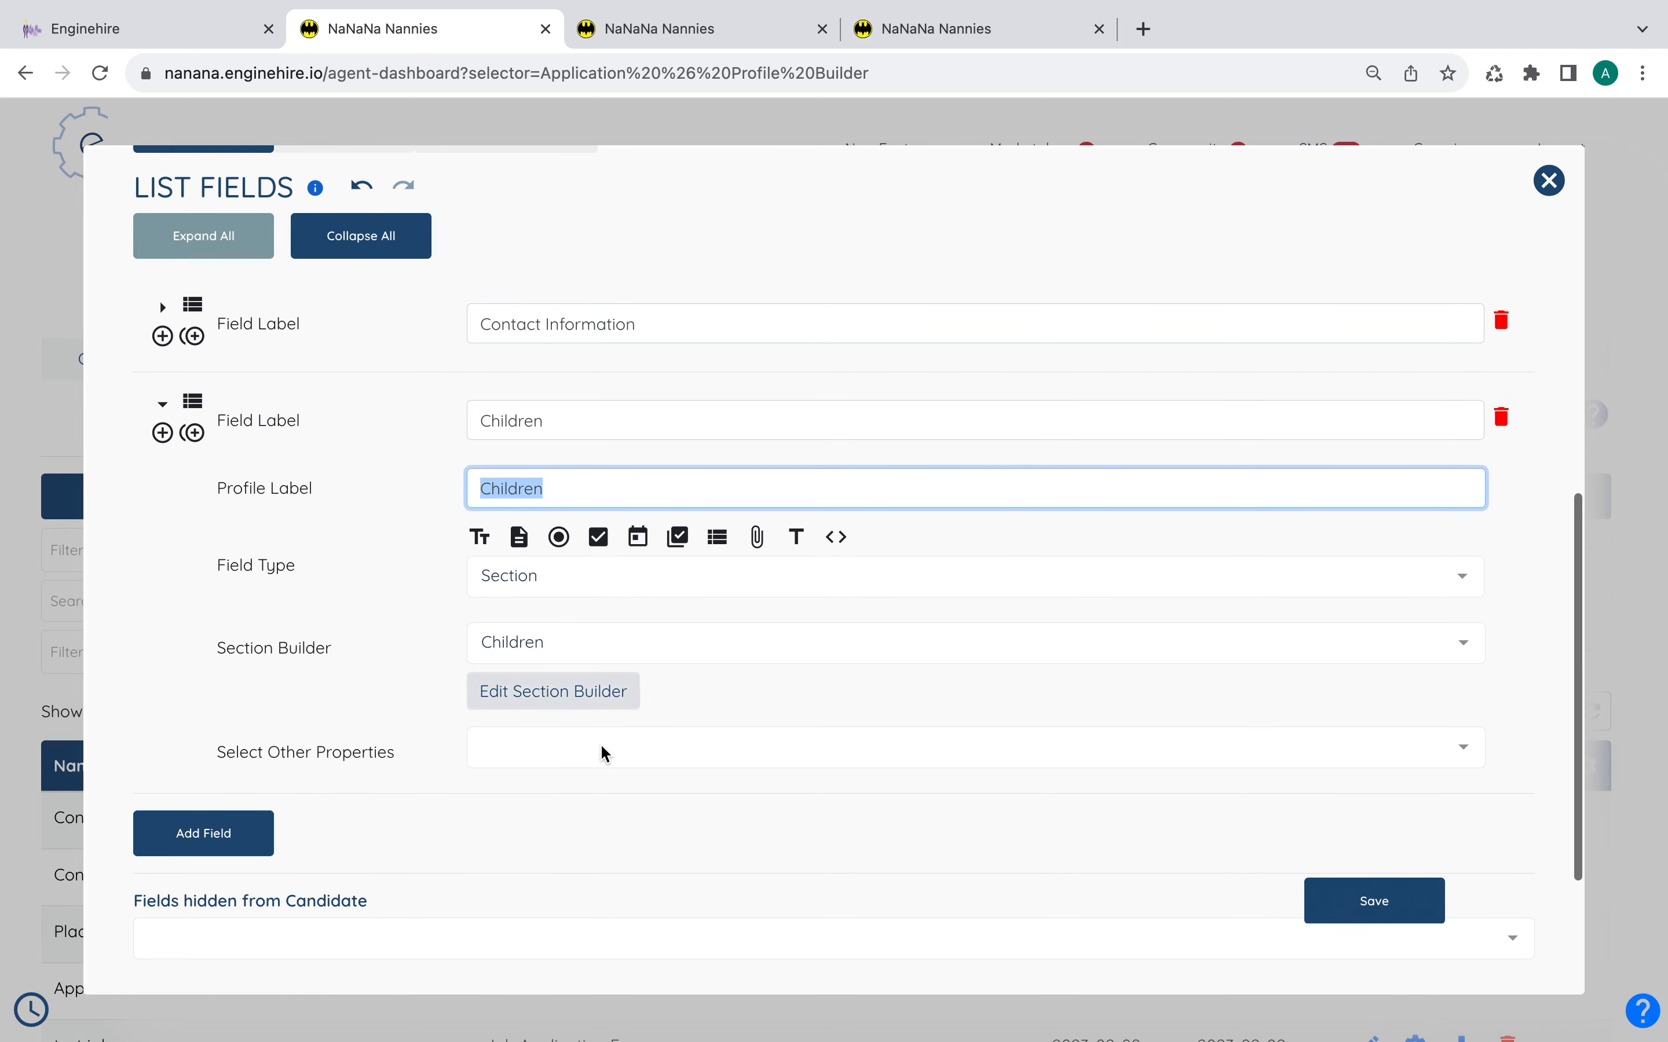
left_click(220, 833)
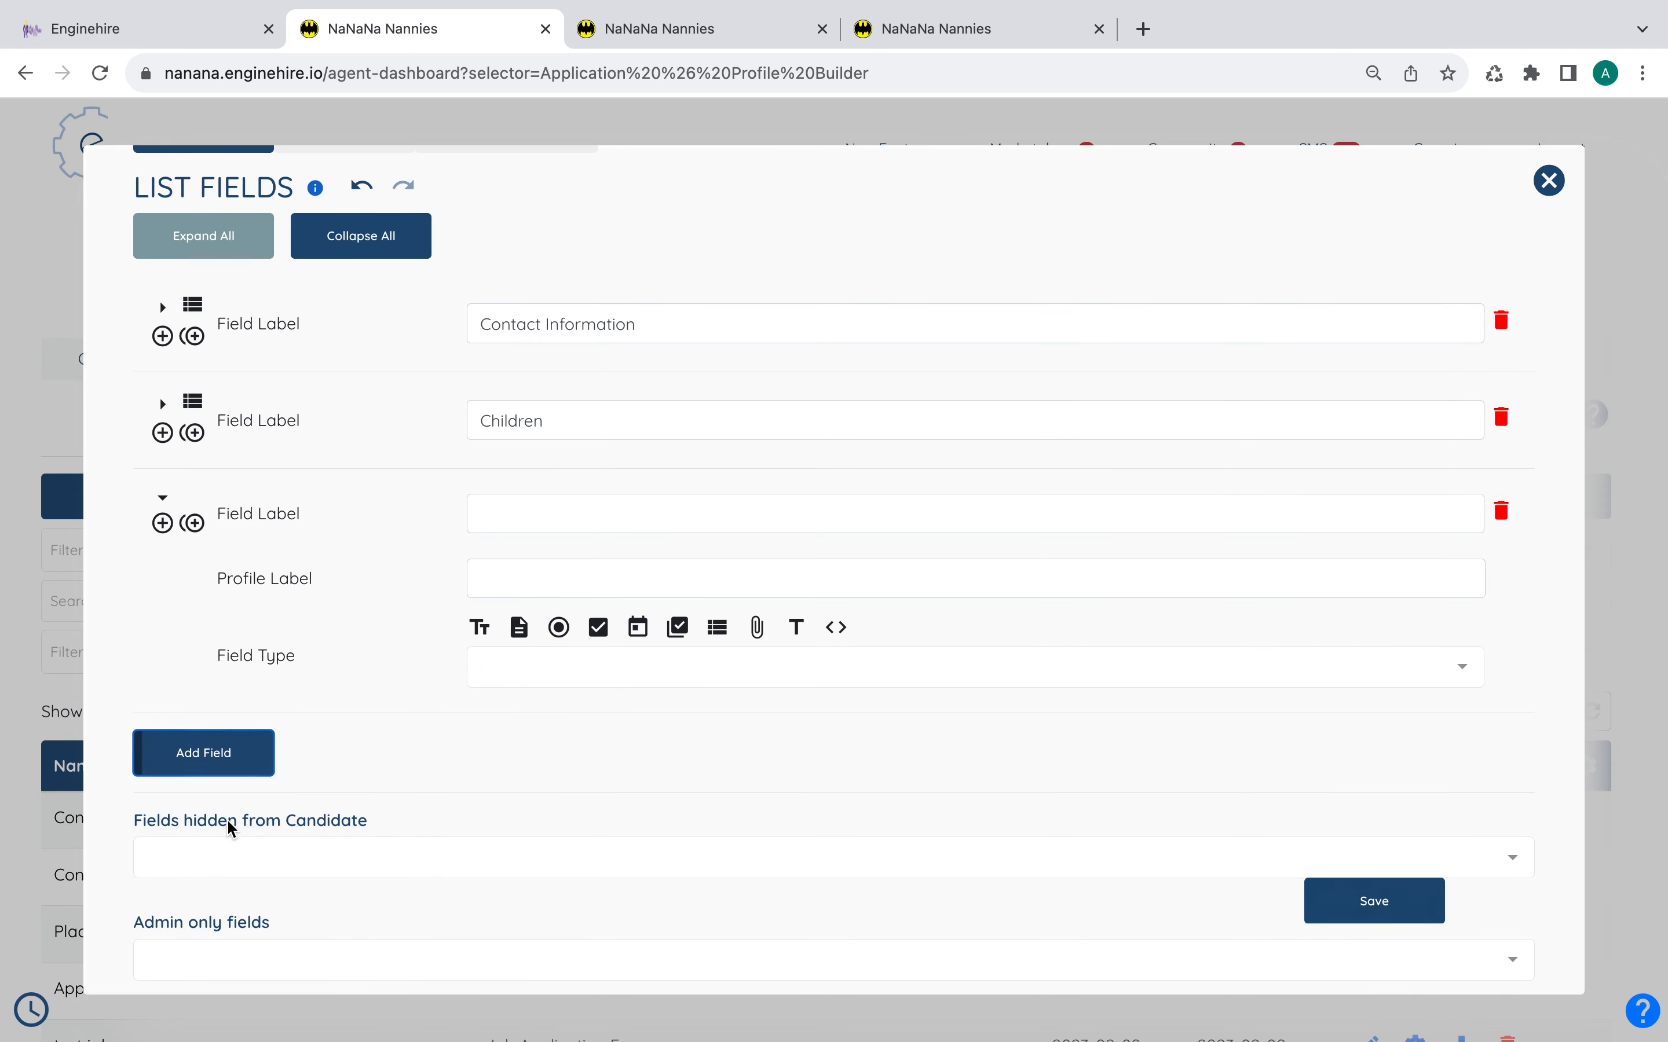
left_click(631, 672)
type("Sign")
key("Return")
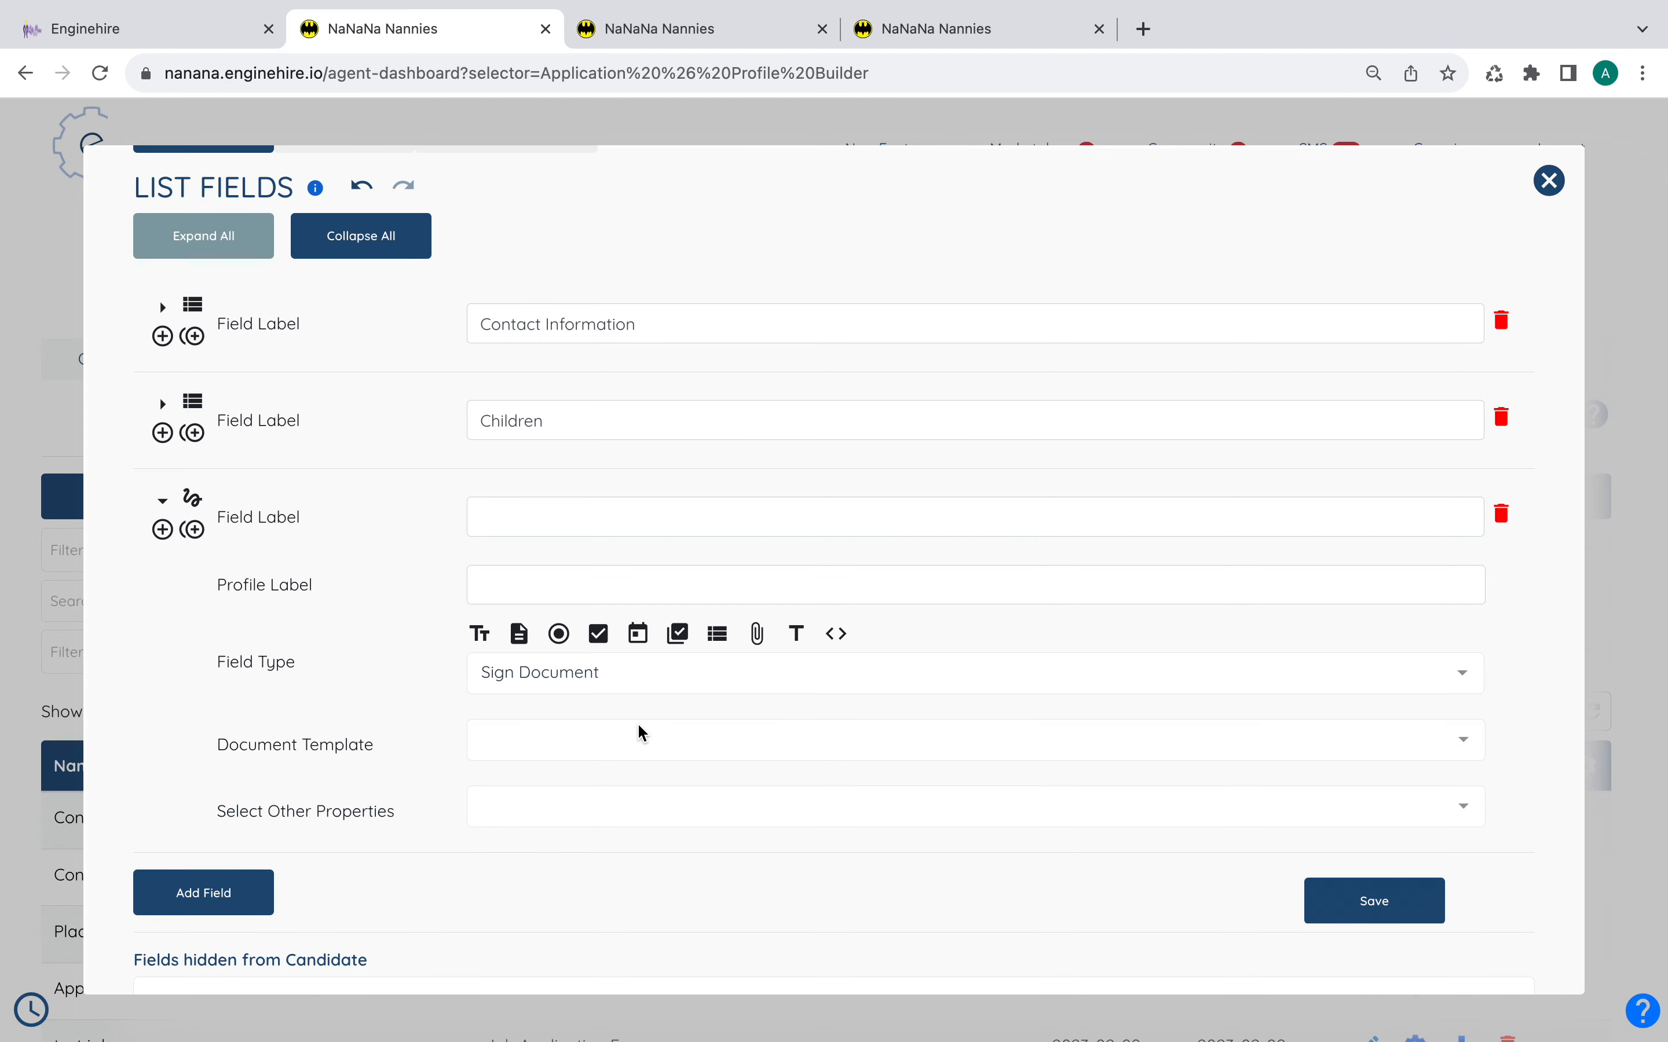
left_click(641, 747)
left_click(624, 786)
left_click(563, 515)
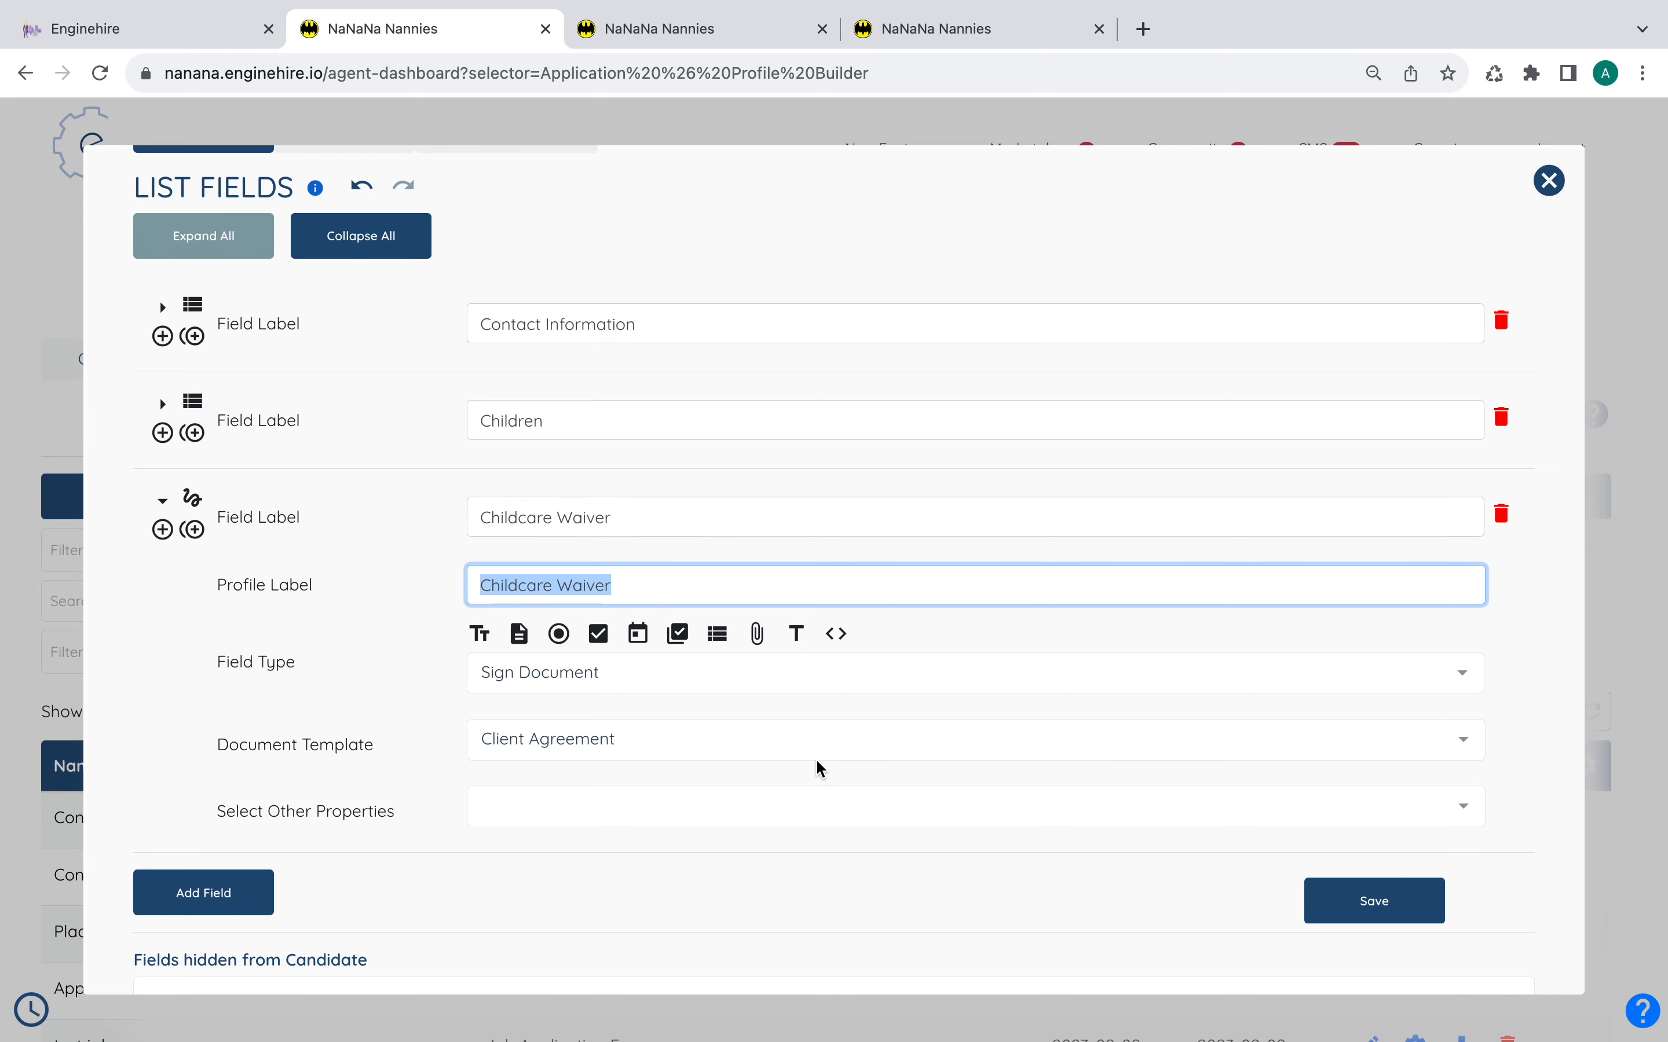
left_click(1334, 898)
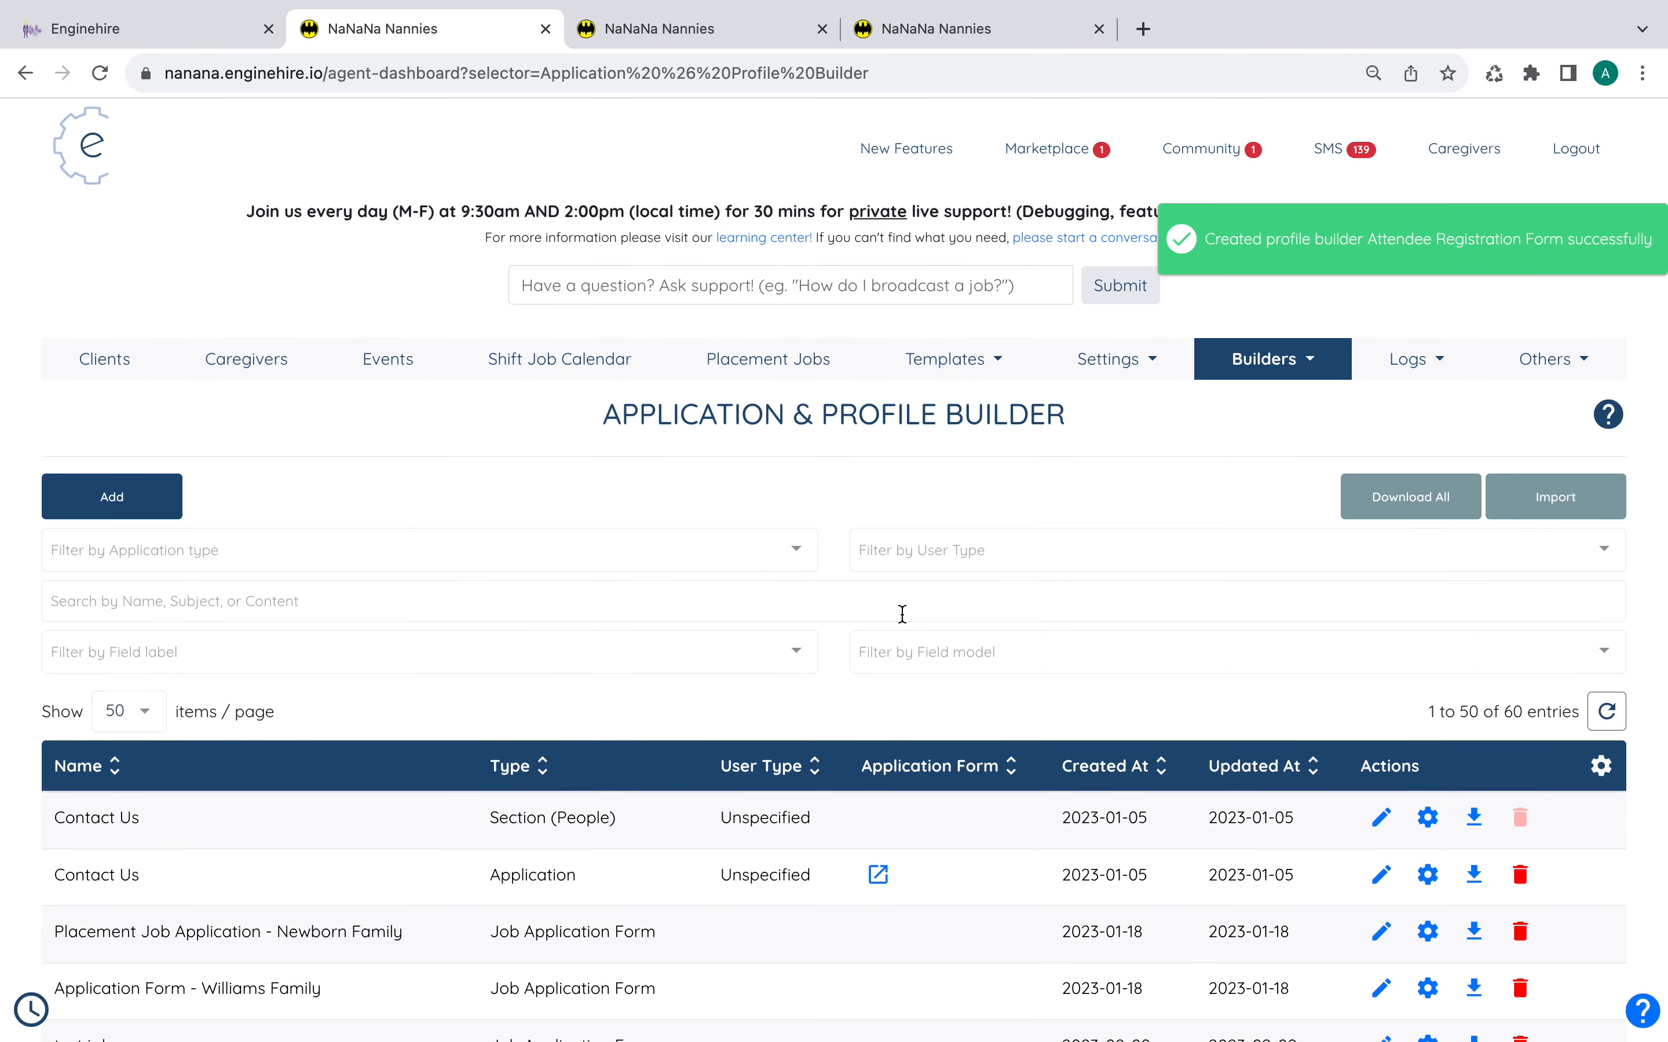
- Locate the new Attendee Registration Form in the builder list
scroll(902, 614, "down", 10)
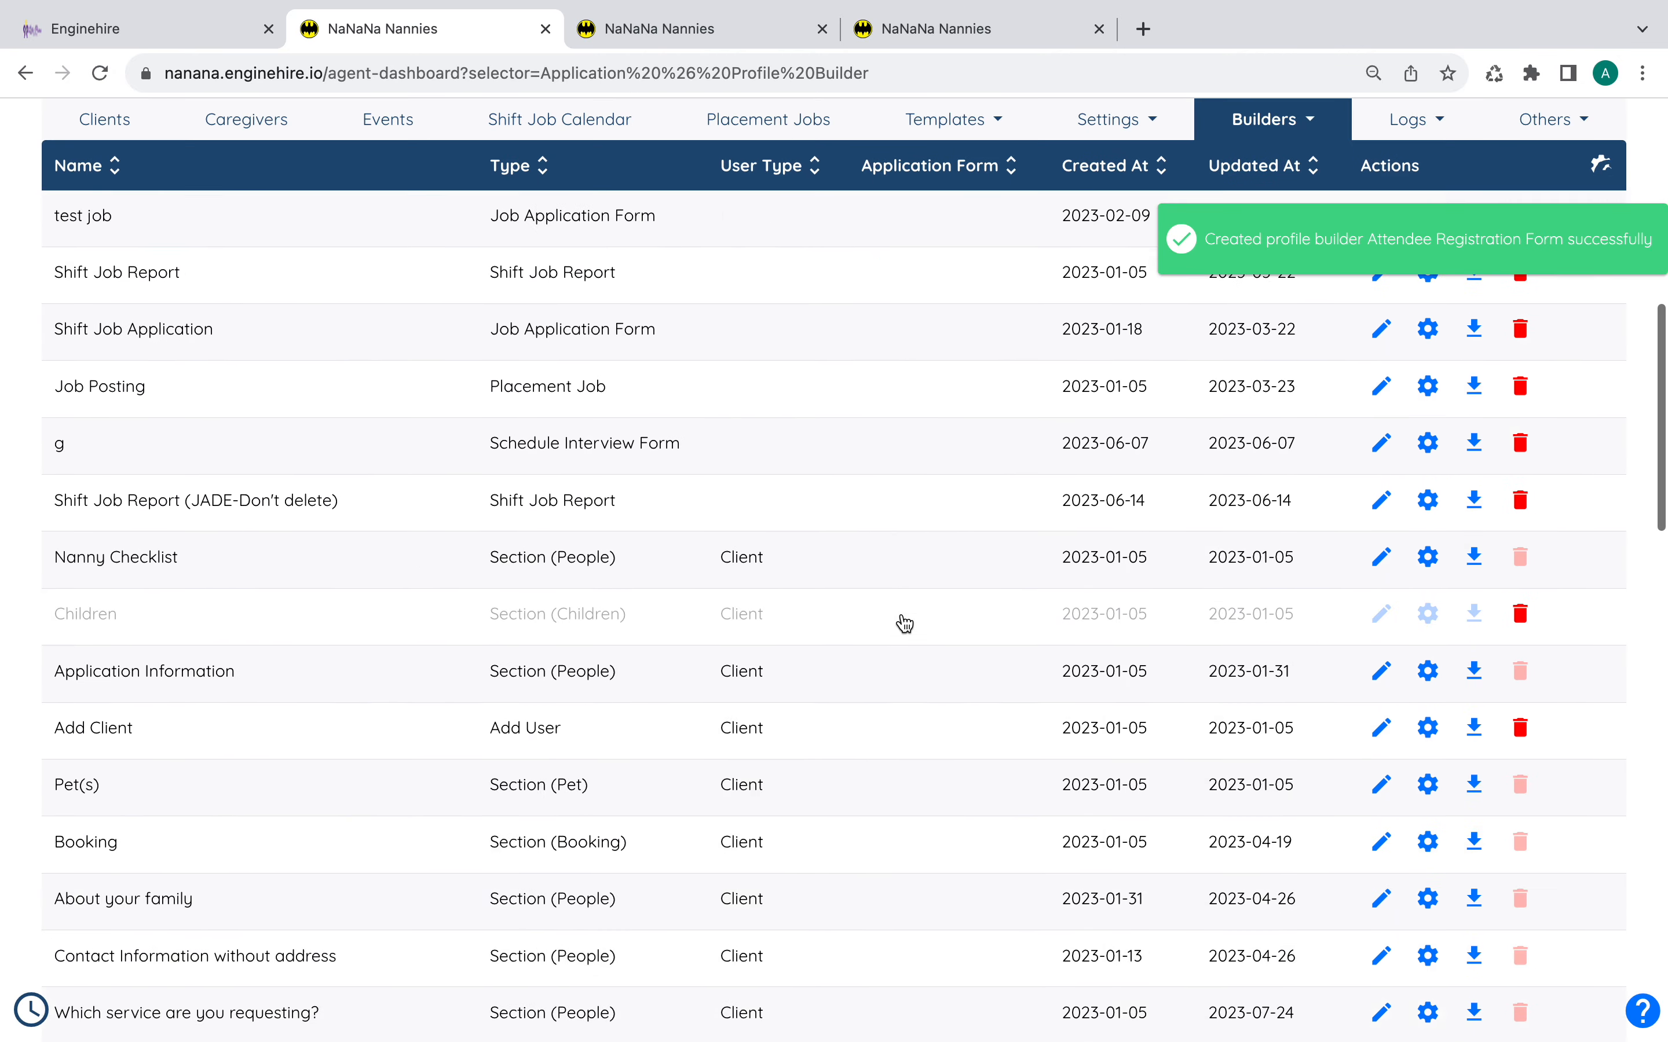
scroll(904, 624, "down", 11)
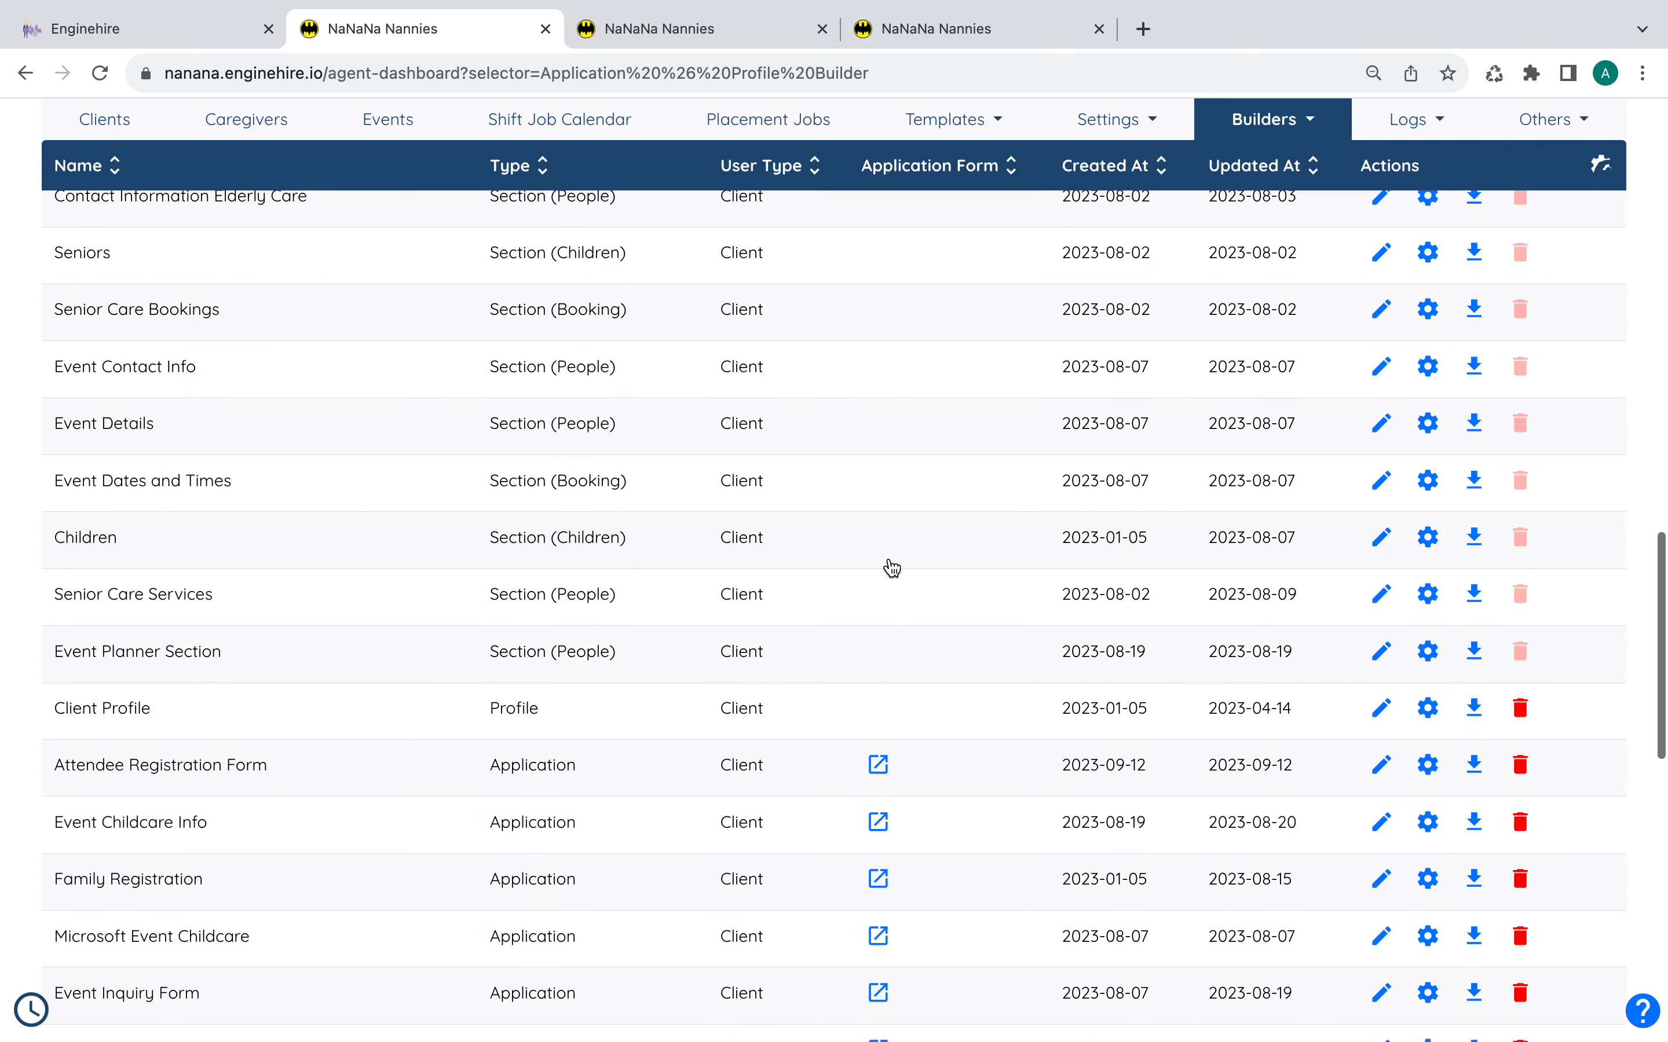
scroll(891, 568, "down", 4)
triple_click(182, 422)
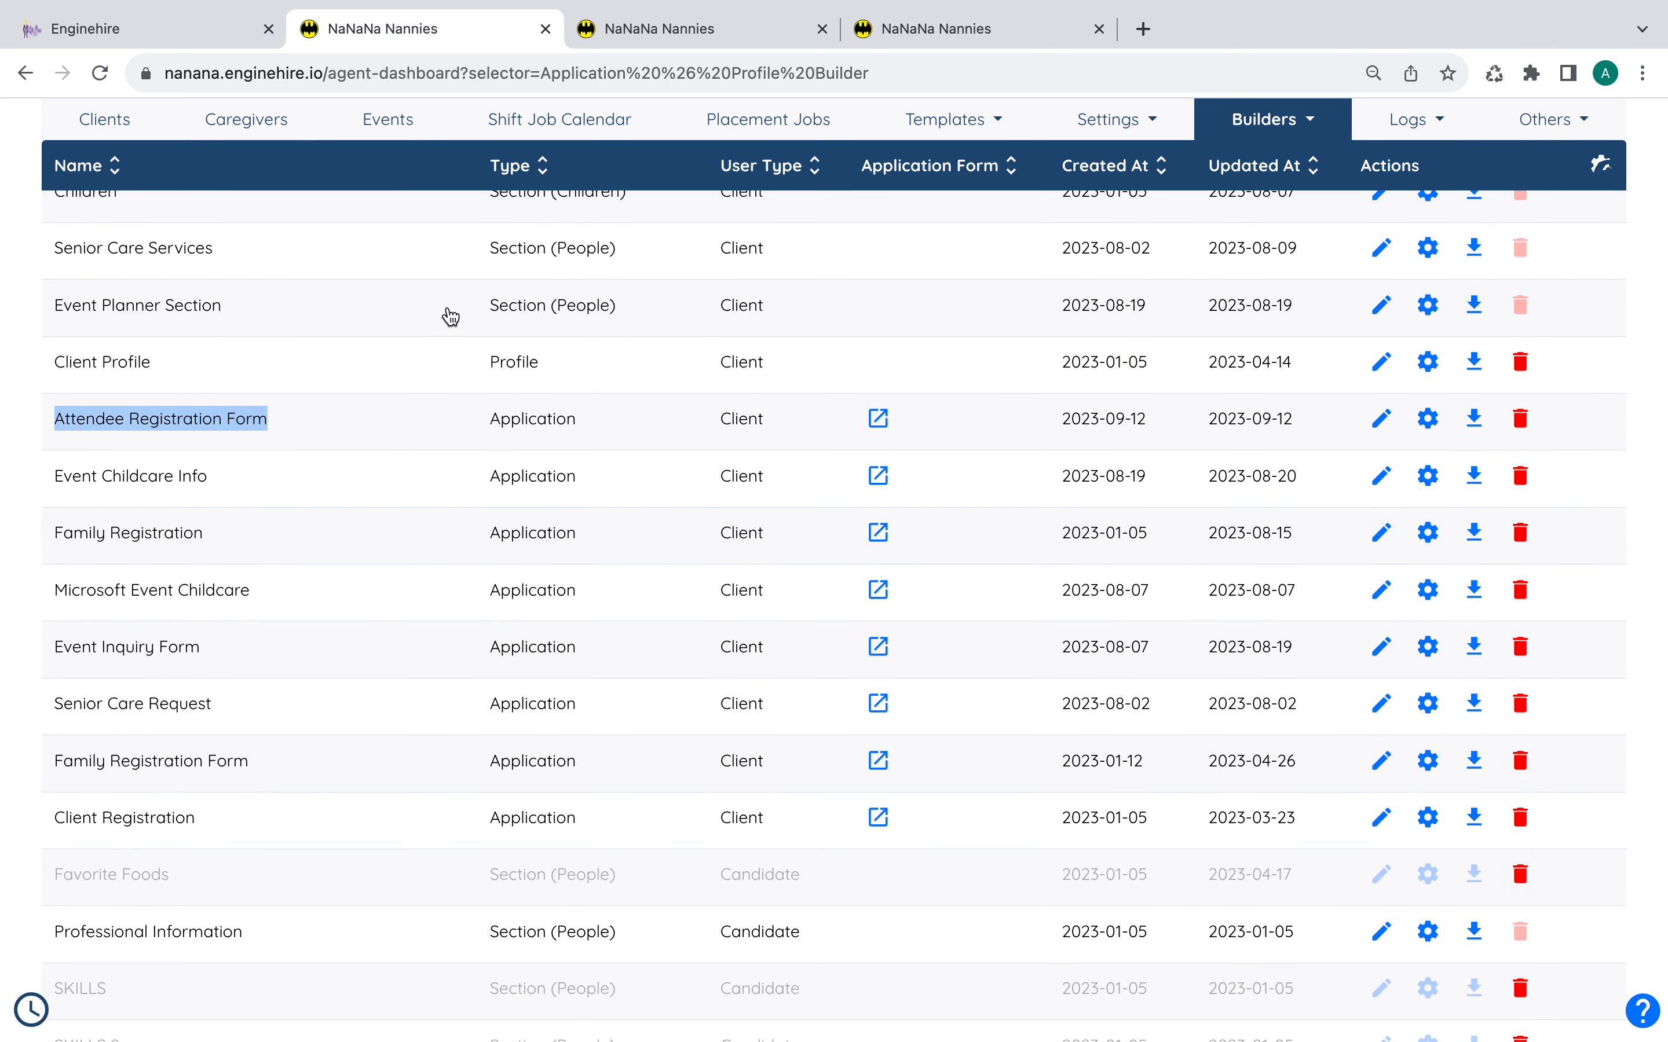
scroll(510, 213, "up", 1)
- Start a new event with Attendee Registration Form as its registration form, and cancel it without submitting
left_click(372, 120)
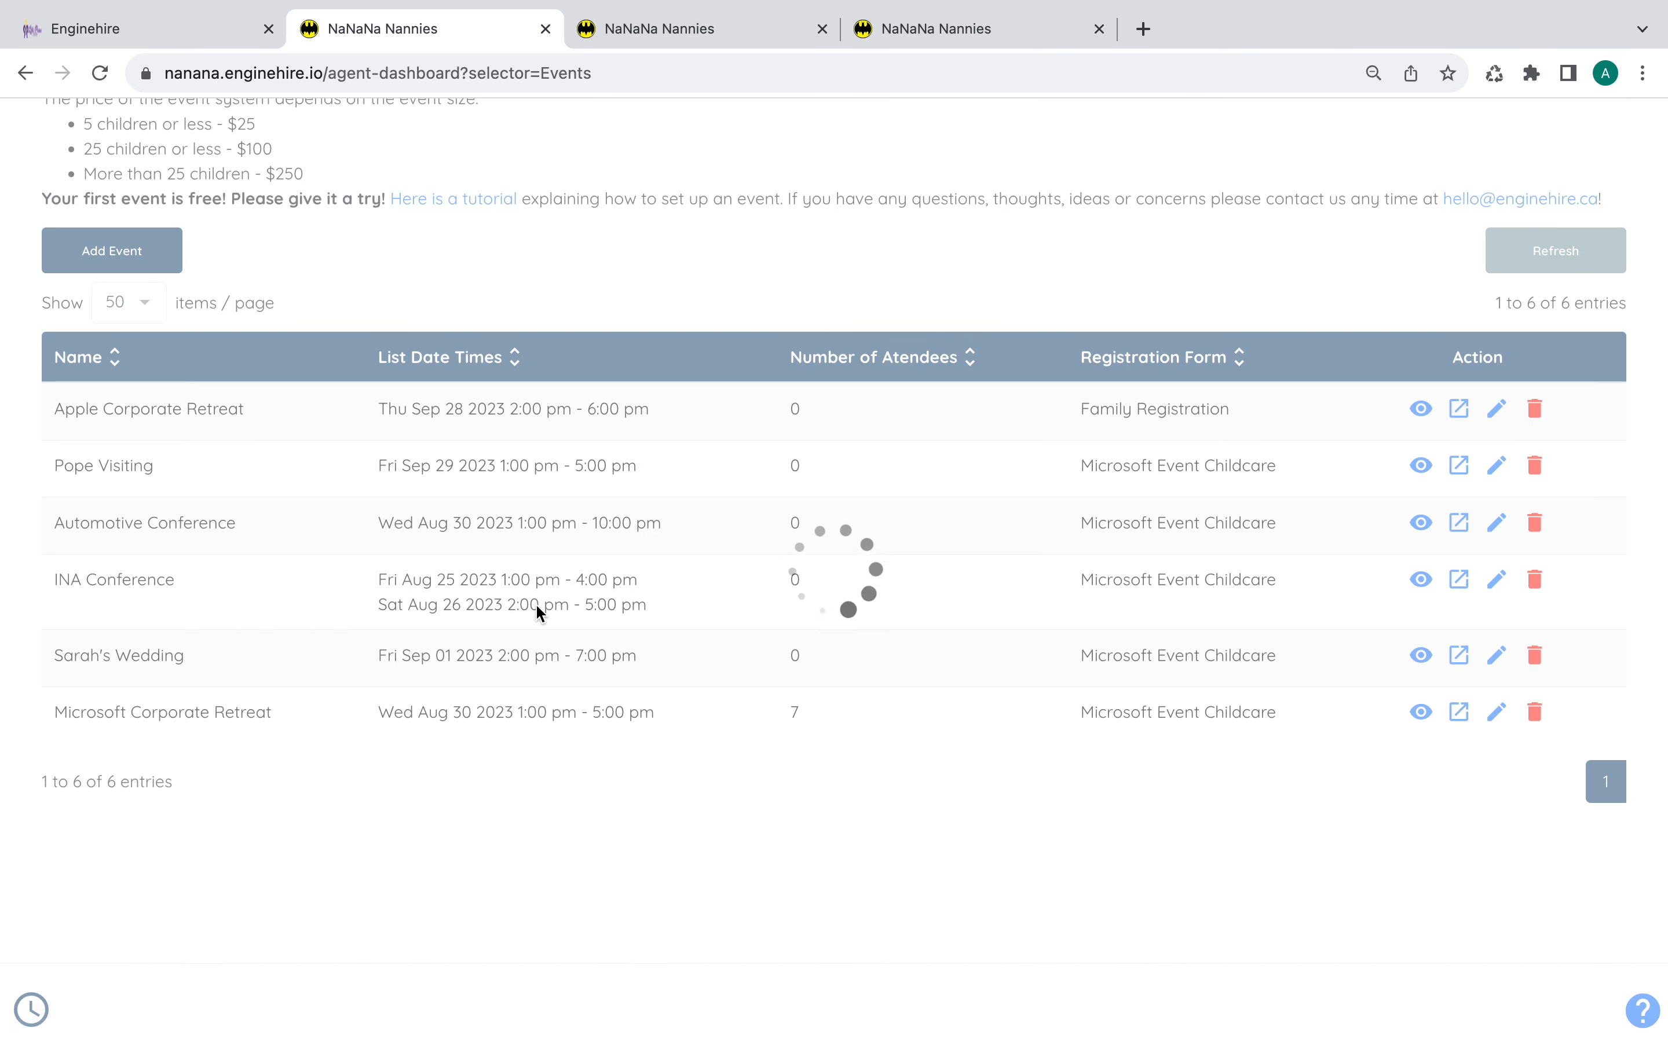
scroll(279, 455, "up", 5)
left_click(116, 564)
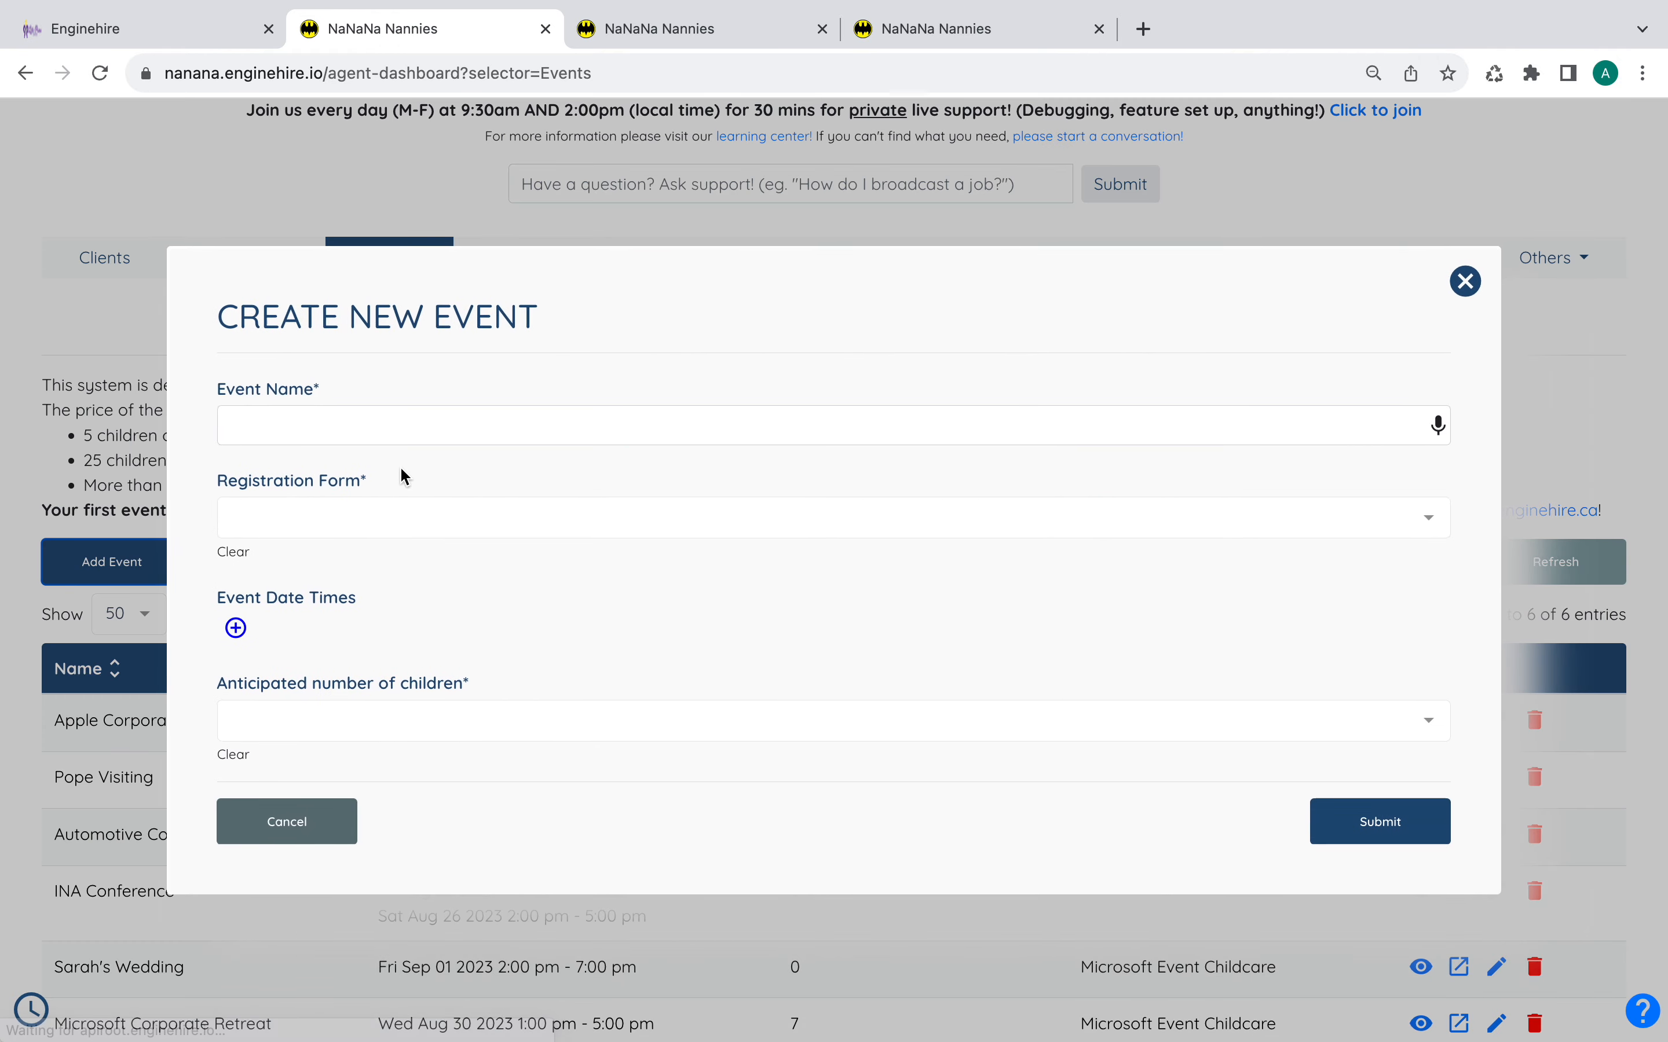
left_click(409, 515)
scroll(403, 607, "down", 3)
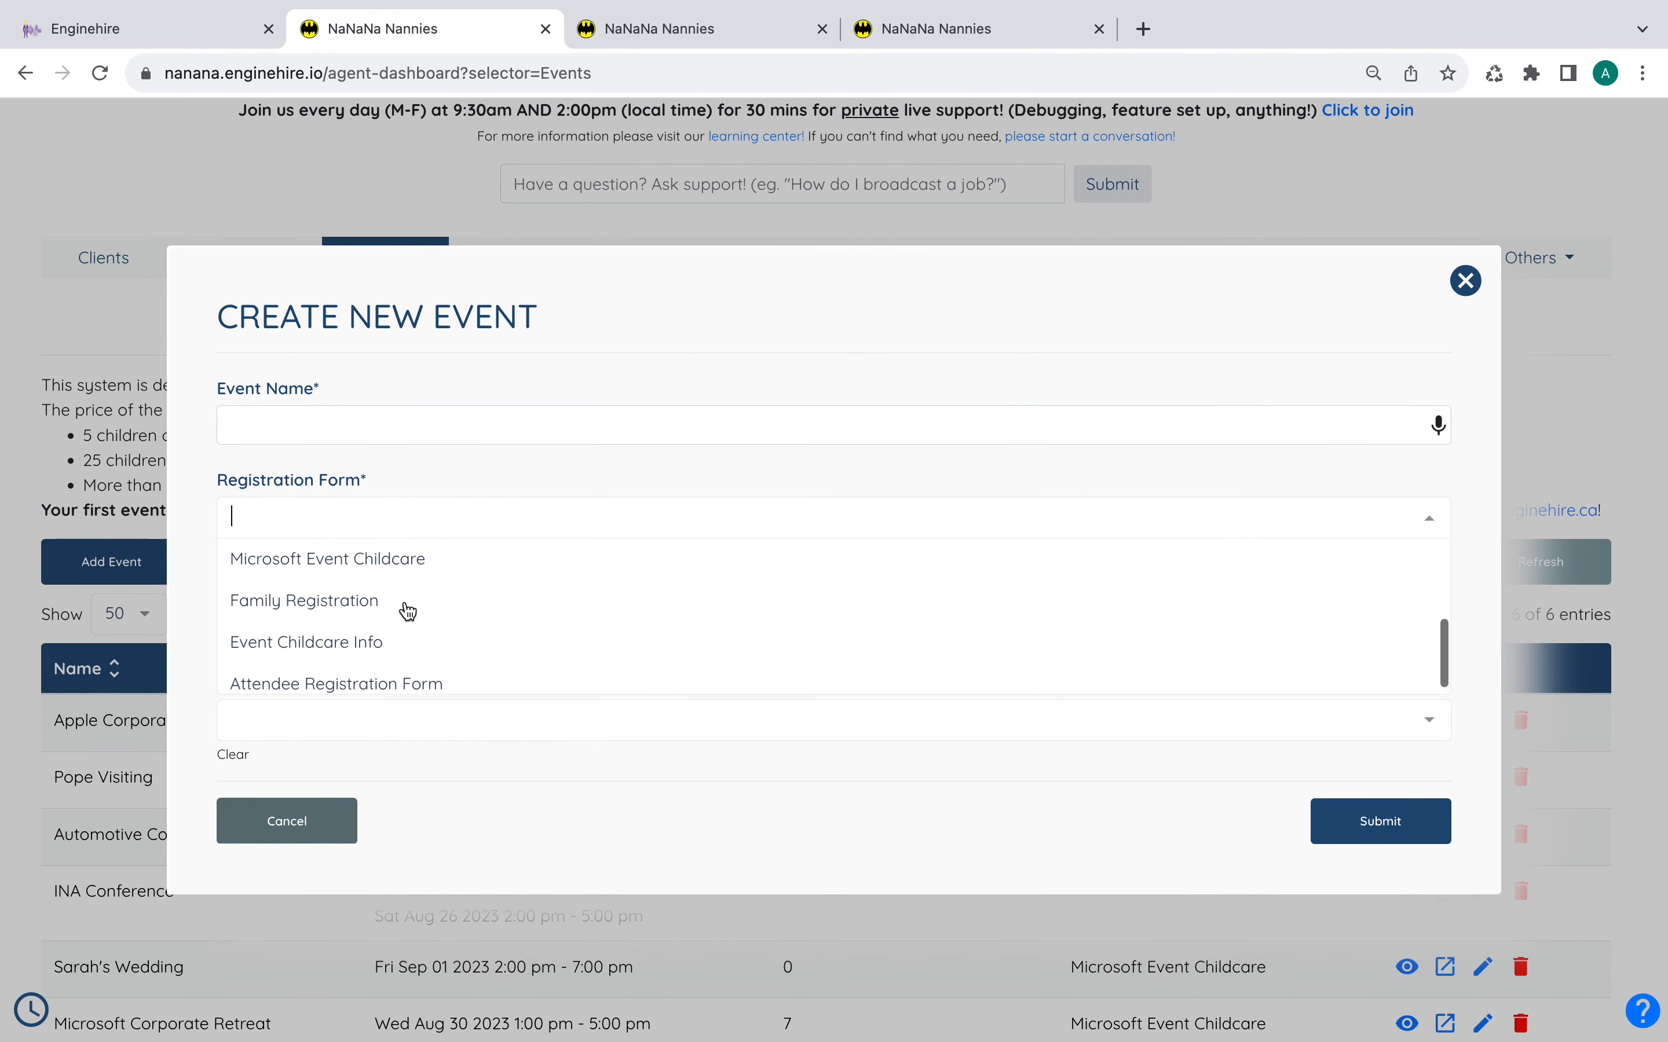
left_click(409, 682)
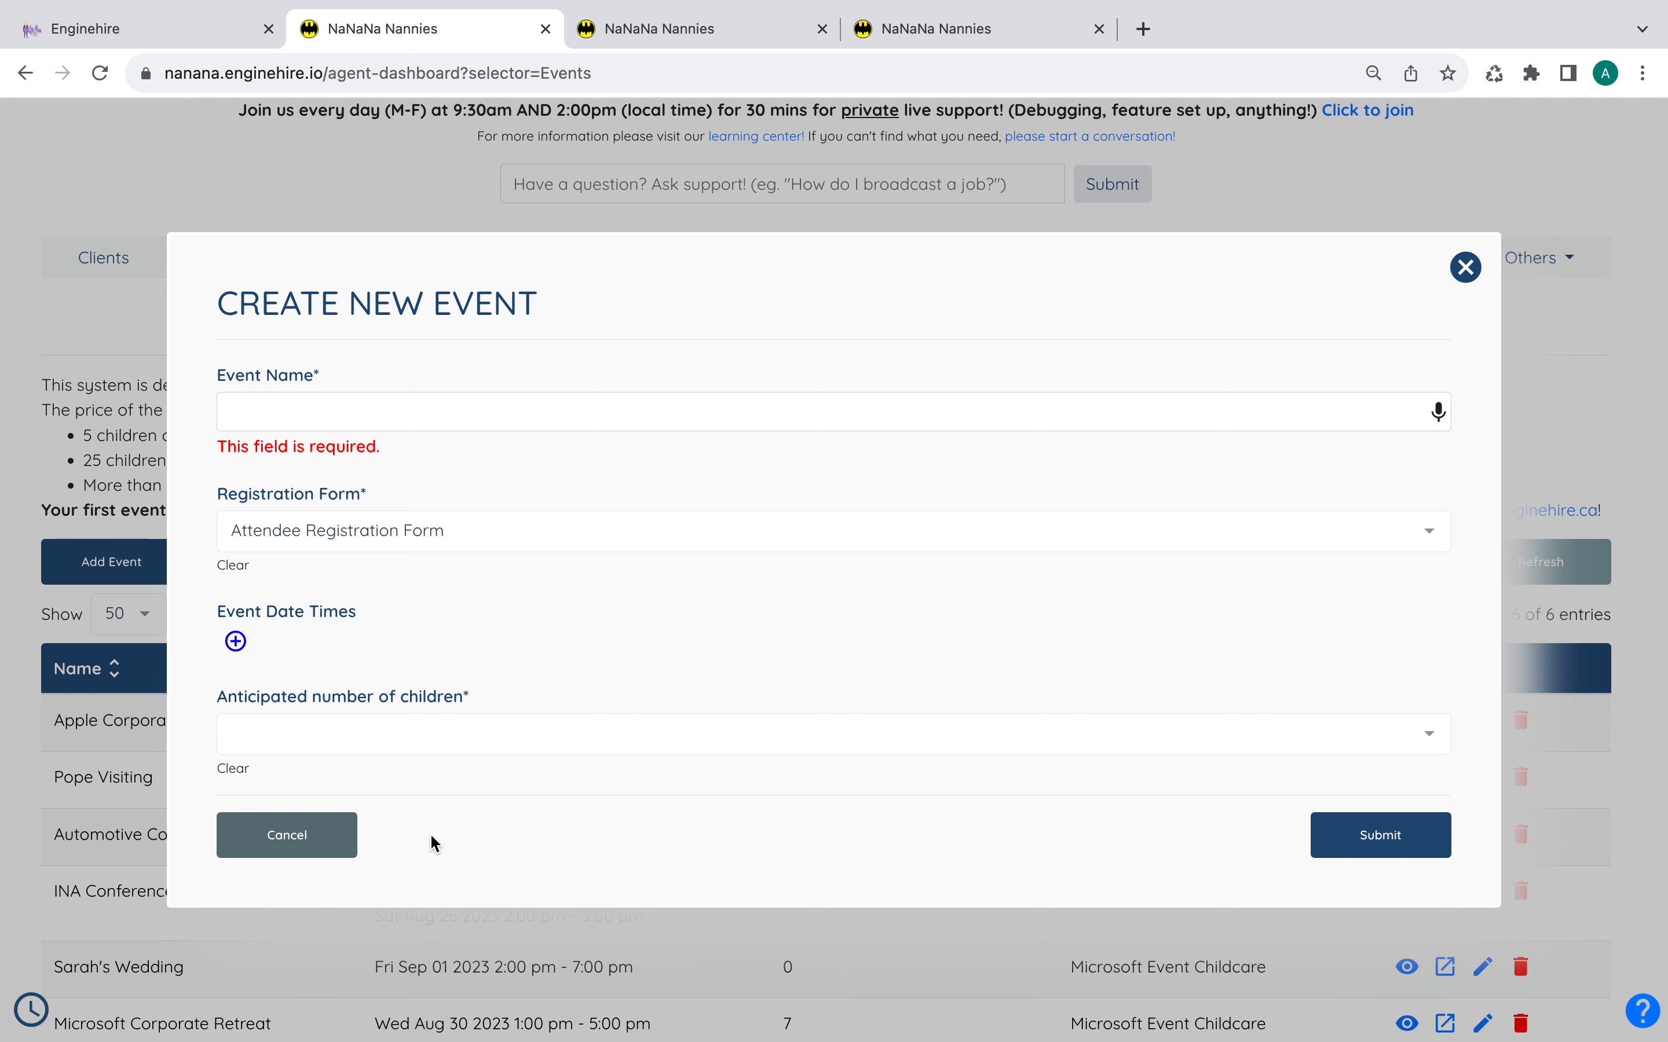
left_click(323, 844)
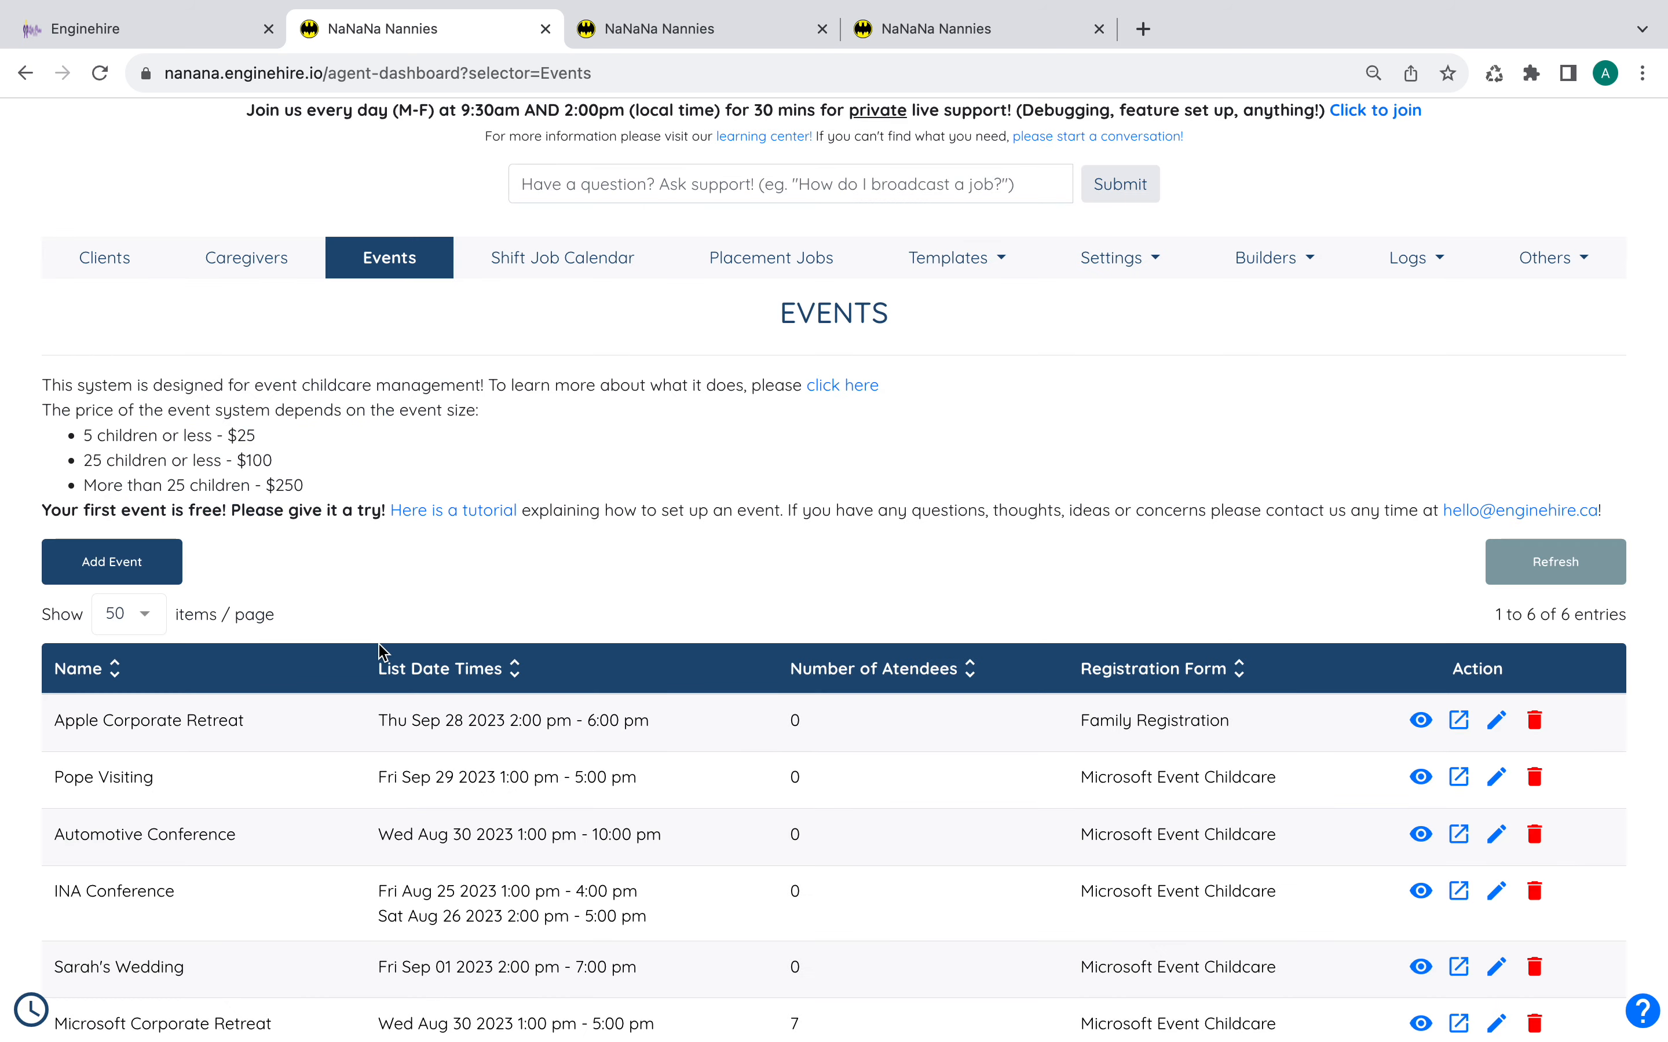
- Start a new event to view the available registration forms, and close it without submitting
scroll(379, 652, "up", 2)
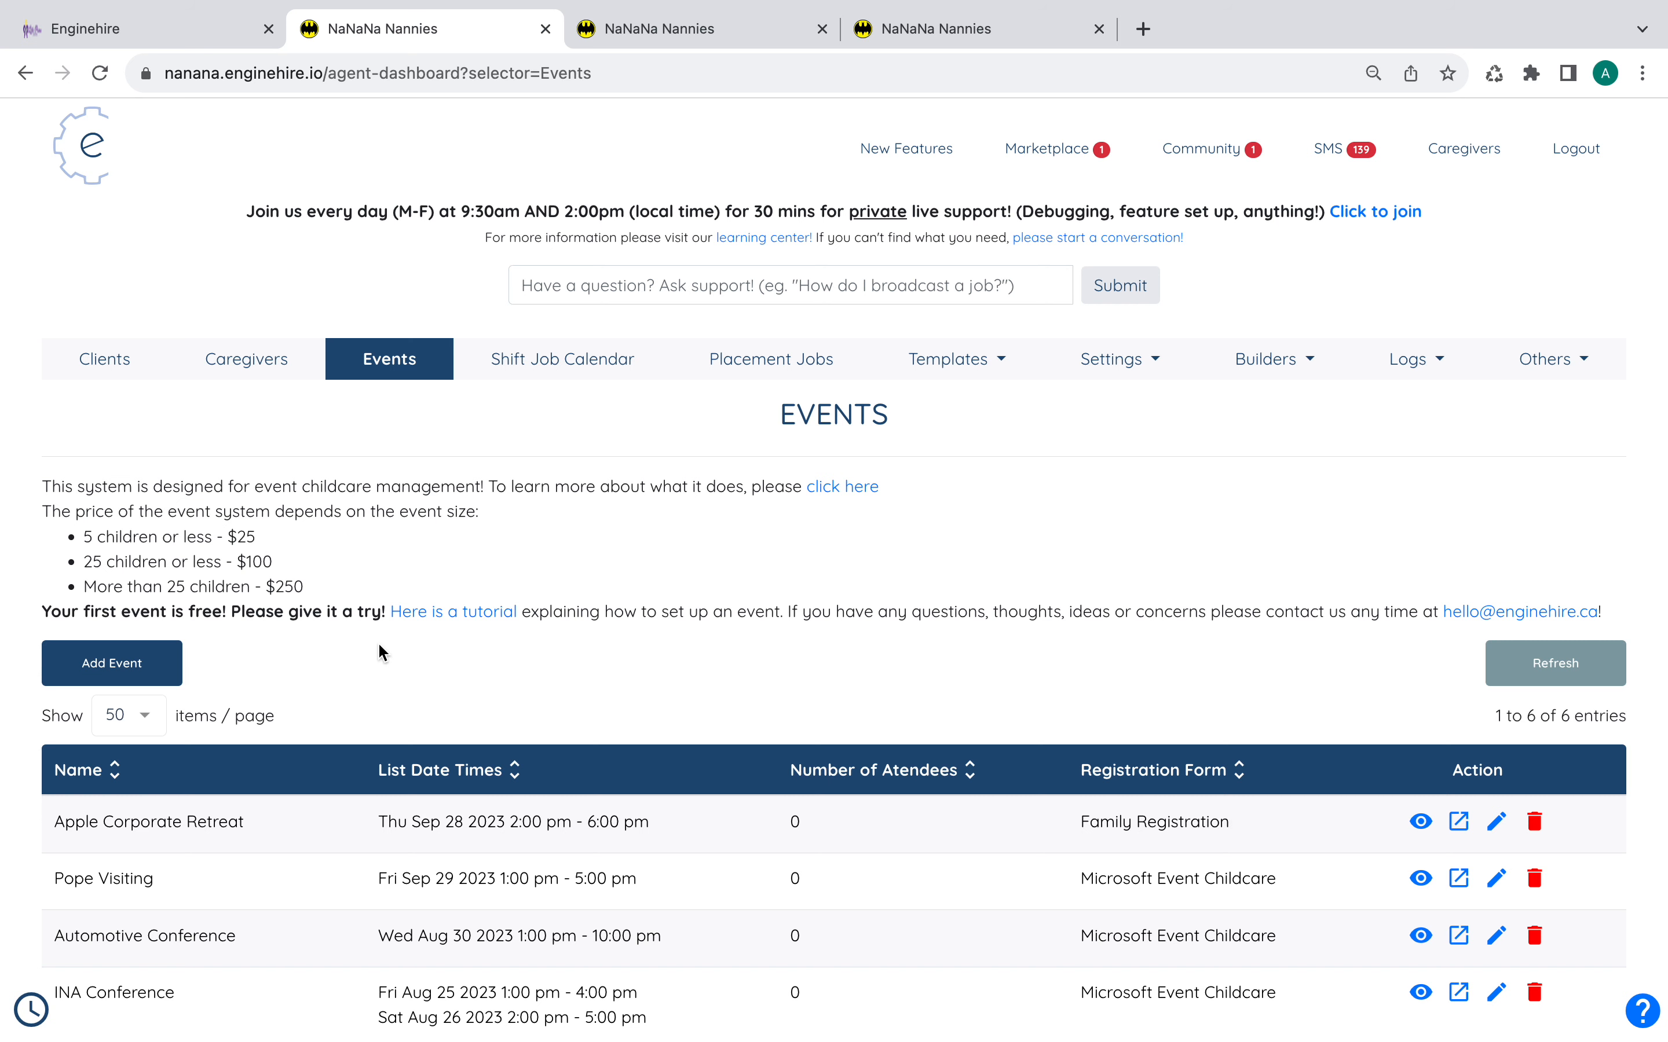
left_click(171, 661)
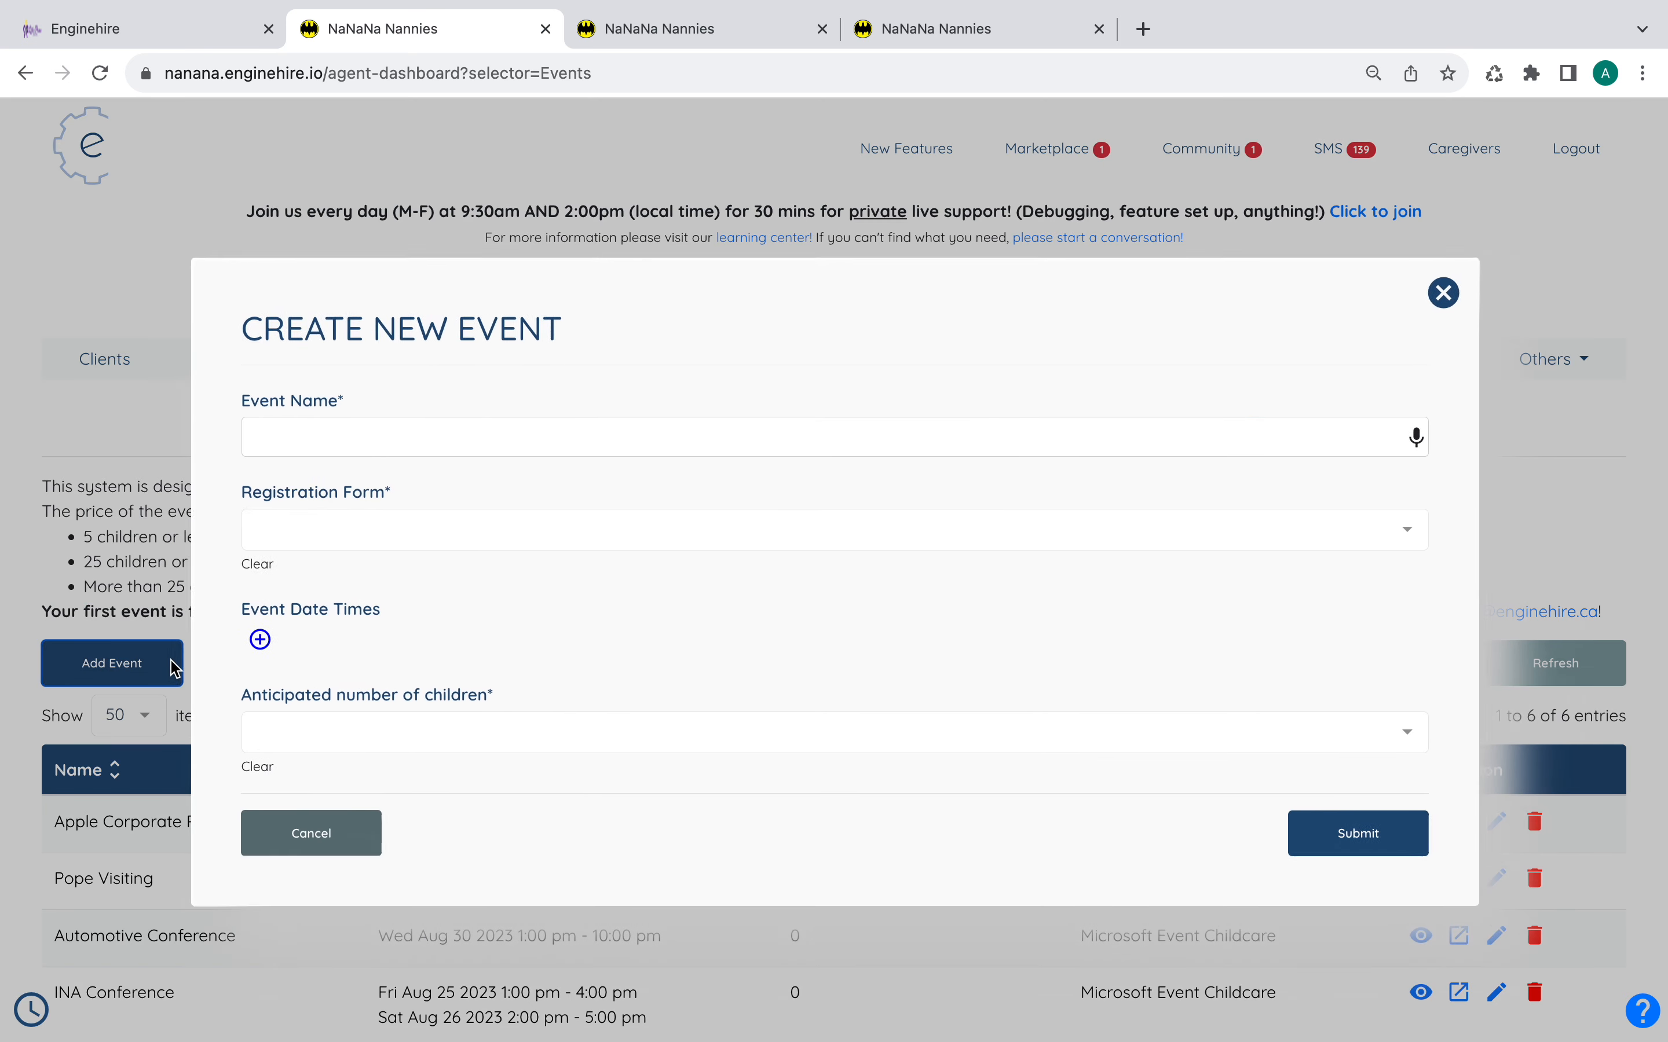
left_click(374, 412)
left_click(366, 512)
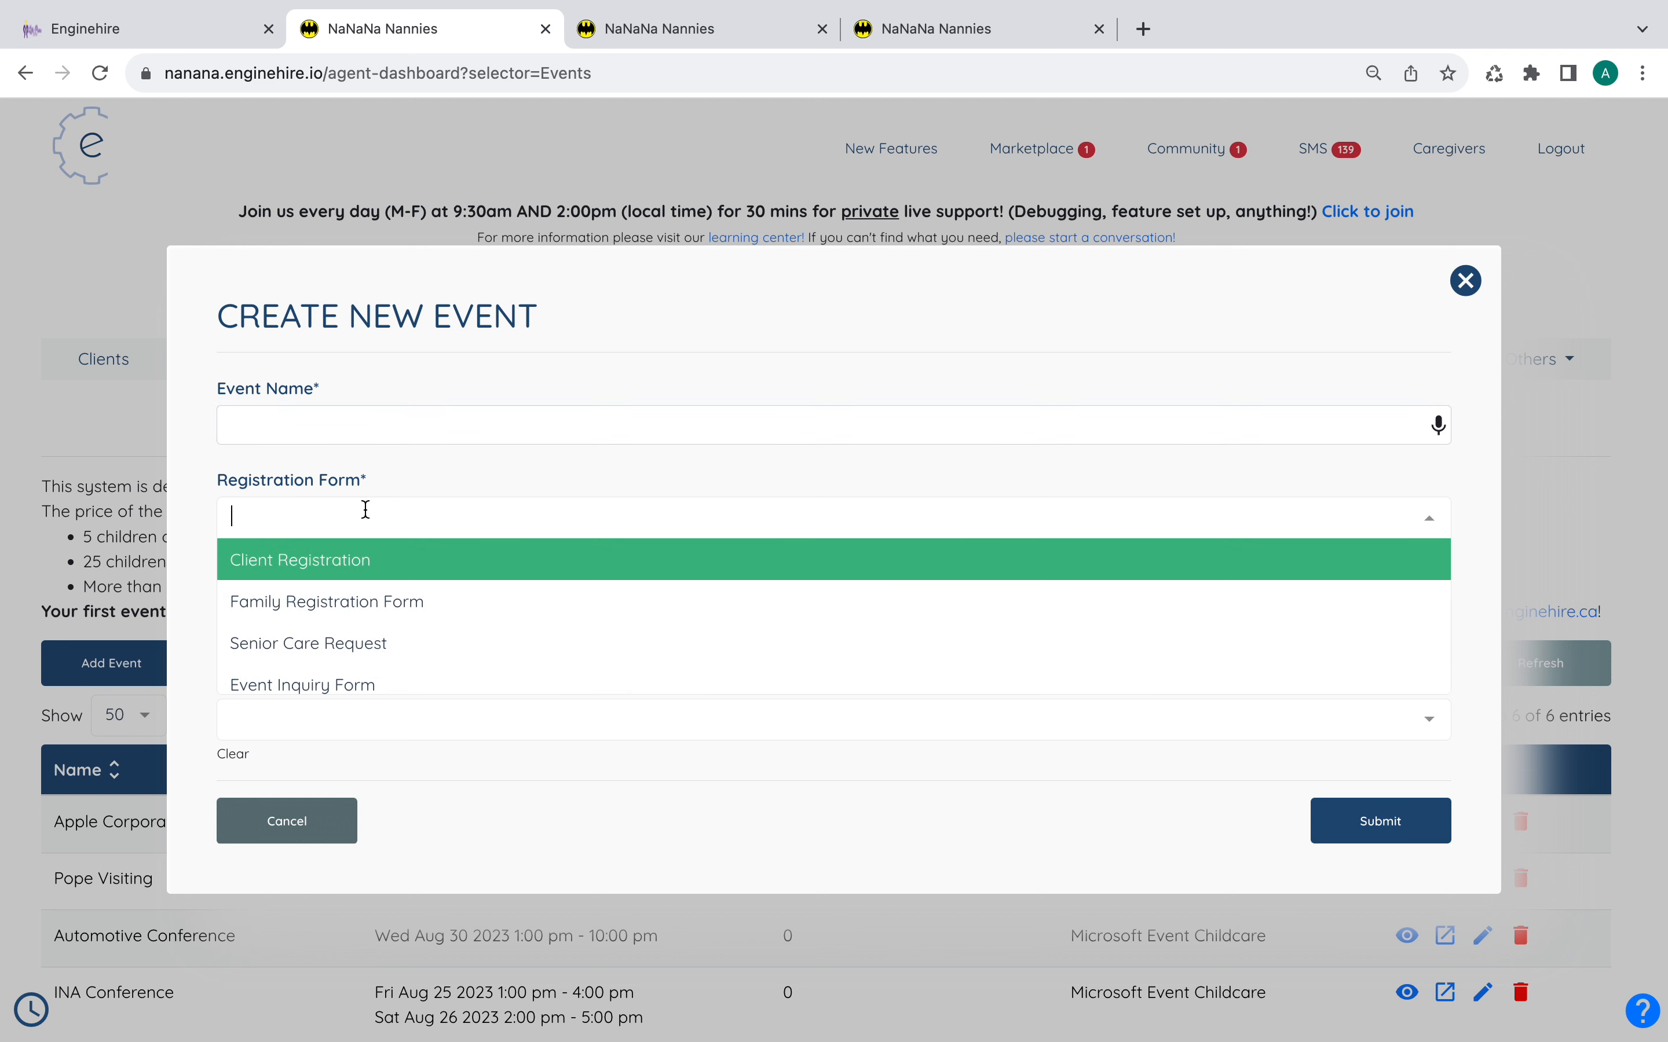
left_click(405, 486)
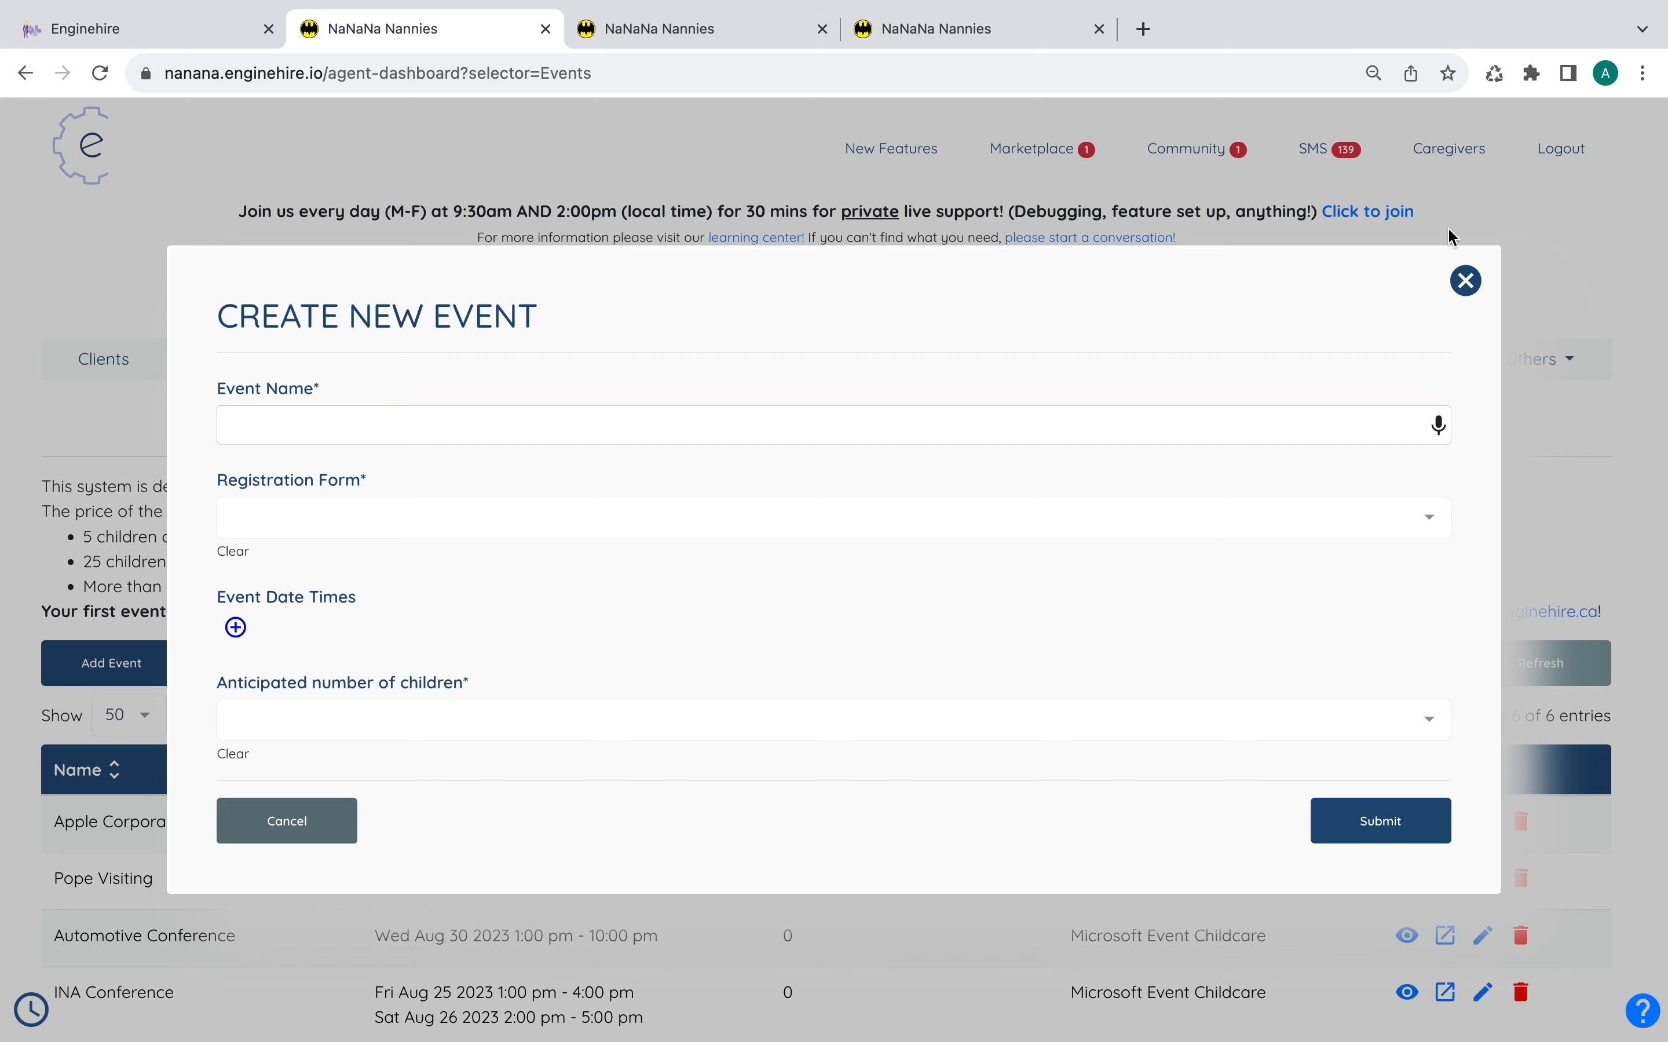
left_click(1466, 281)
- Review the new attendee form for the Microsoft Corporate Retreat event through the Childcare Waiver, and return to the events list without adding an attendee
scroll(1181, 723, "down", 3)
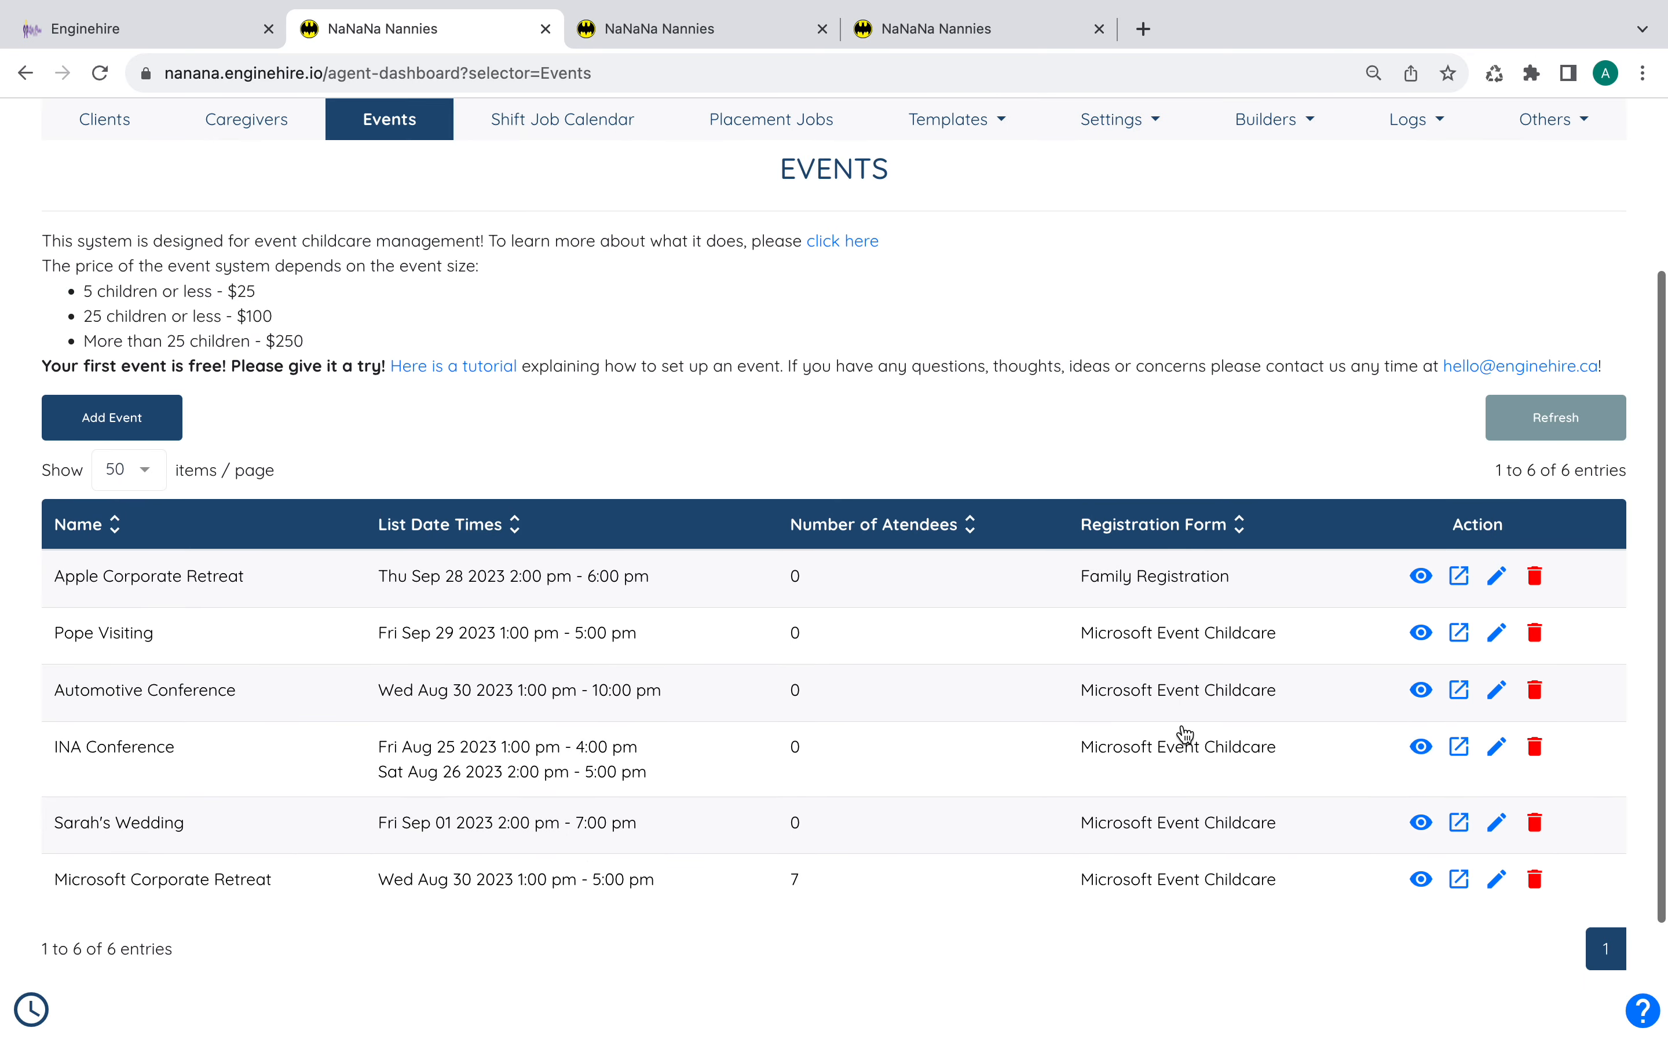
left_click(1420, 879)
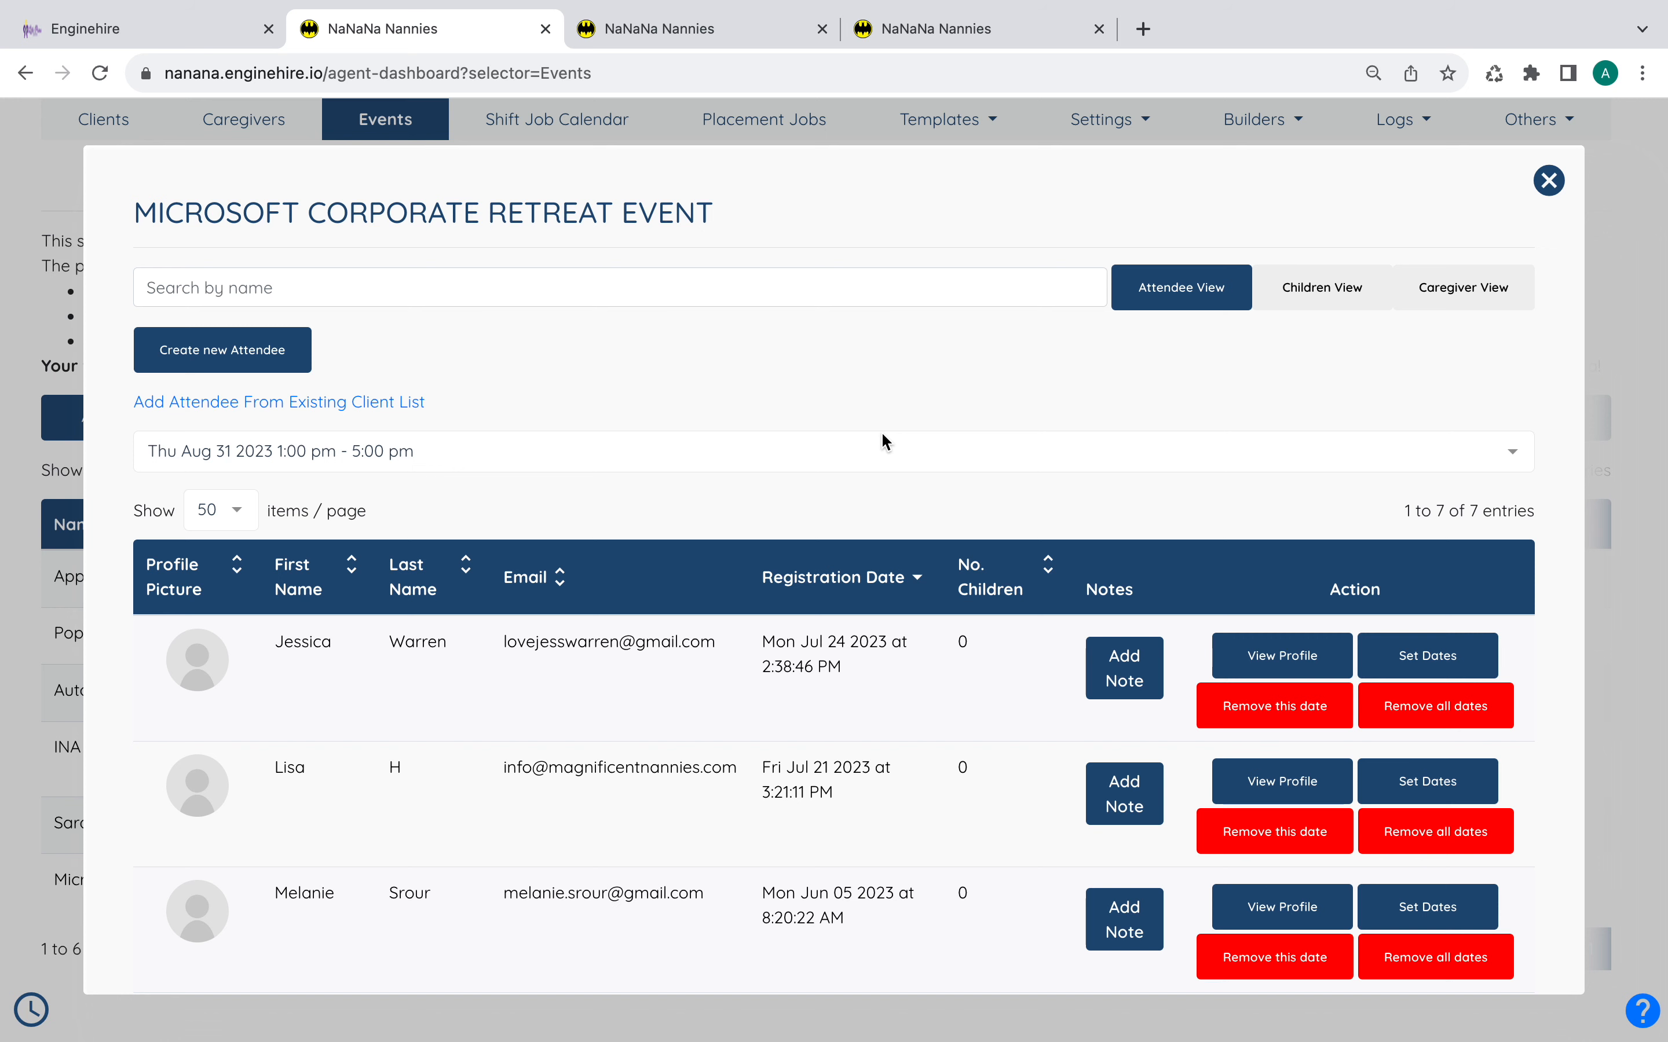
left_click(220, 352)
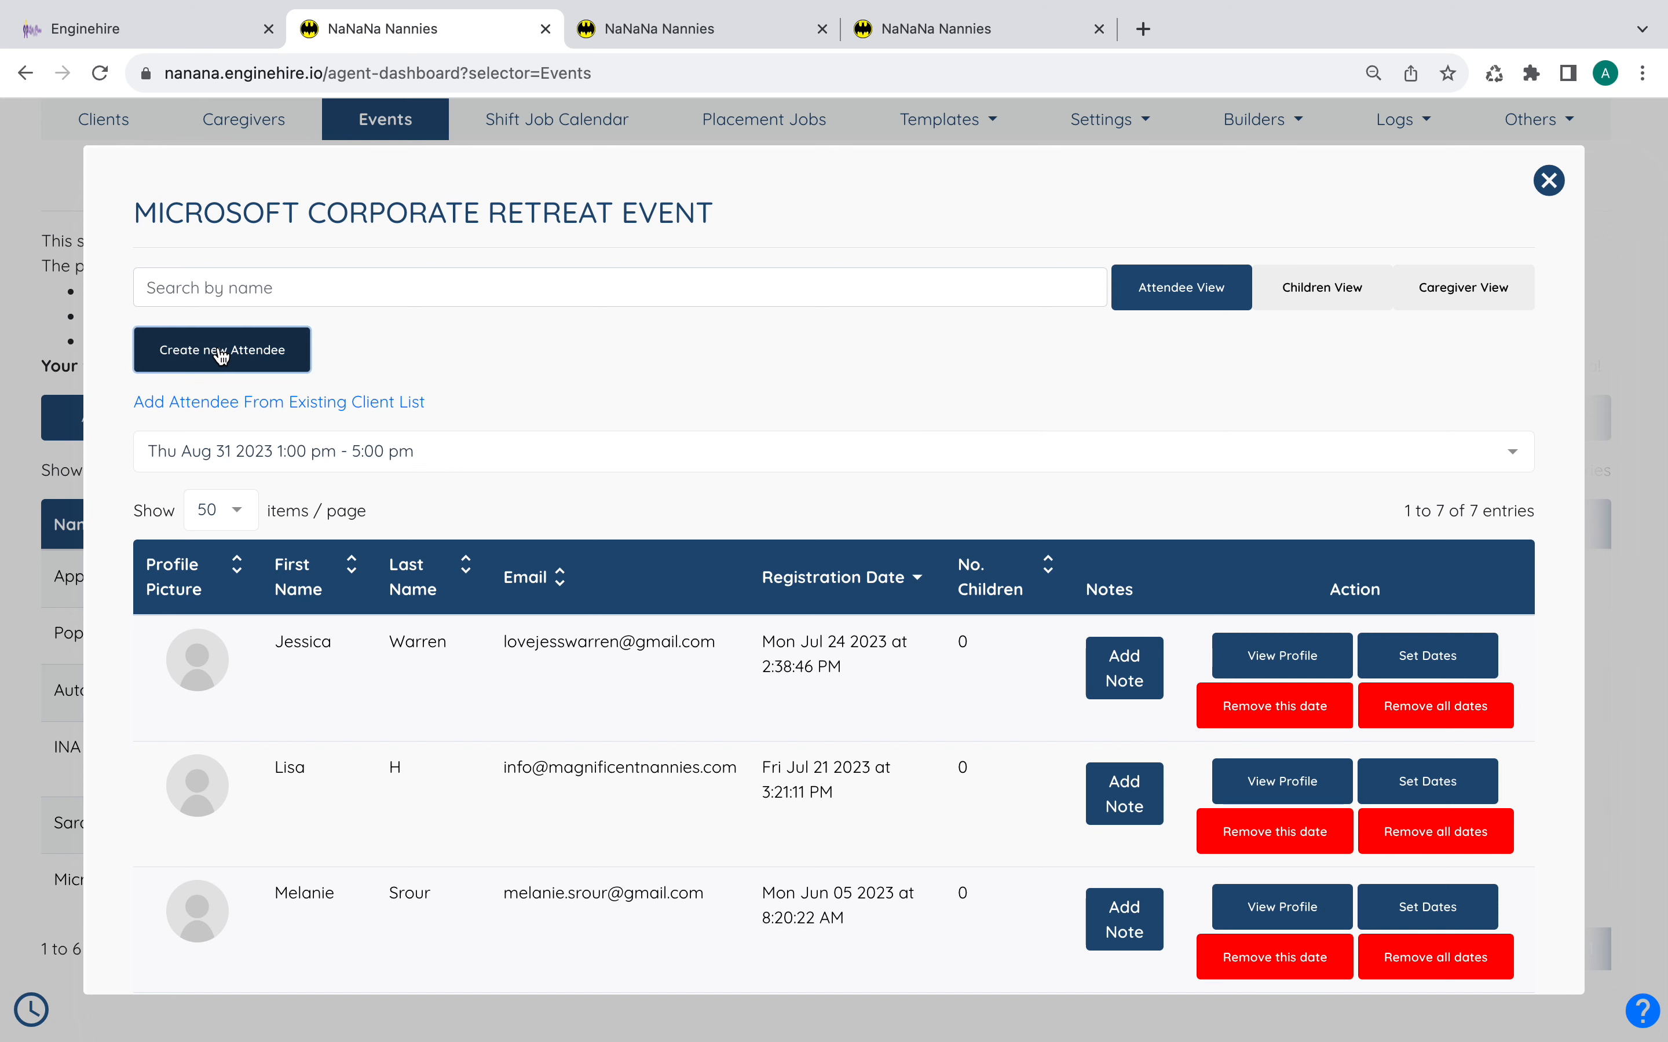
scroll(581, 428, "down", 1)
scroll(580, 428, "down", 5)
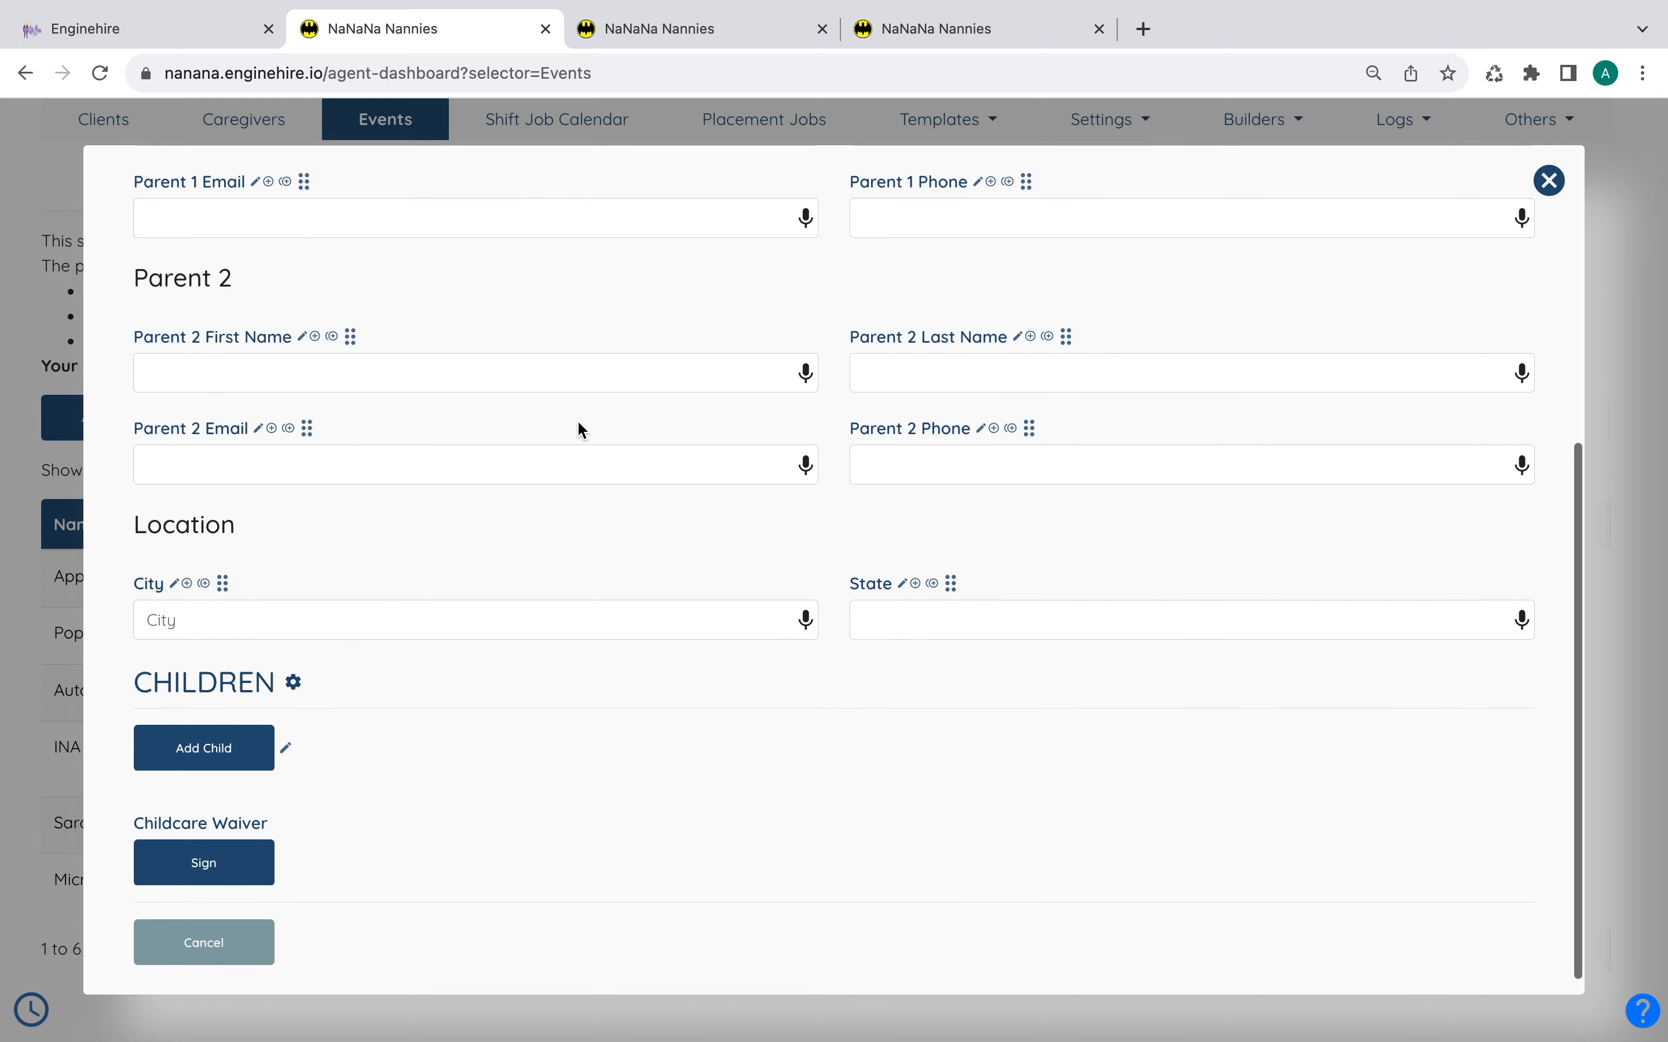
scroll(581, 429, "up", 10)
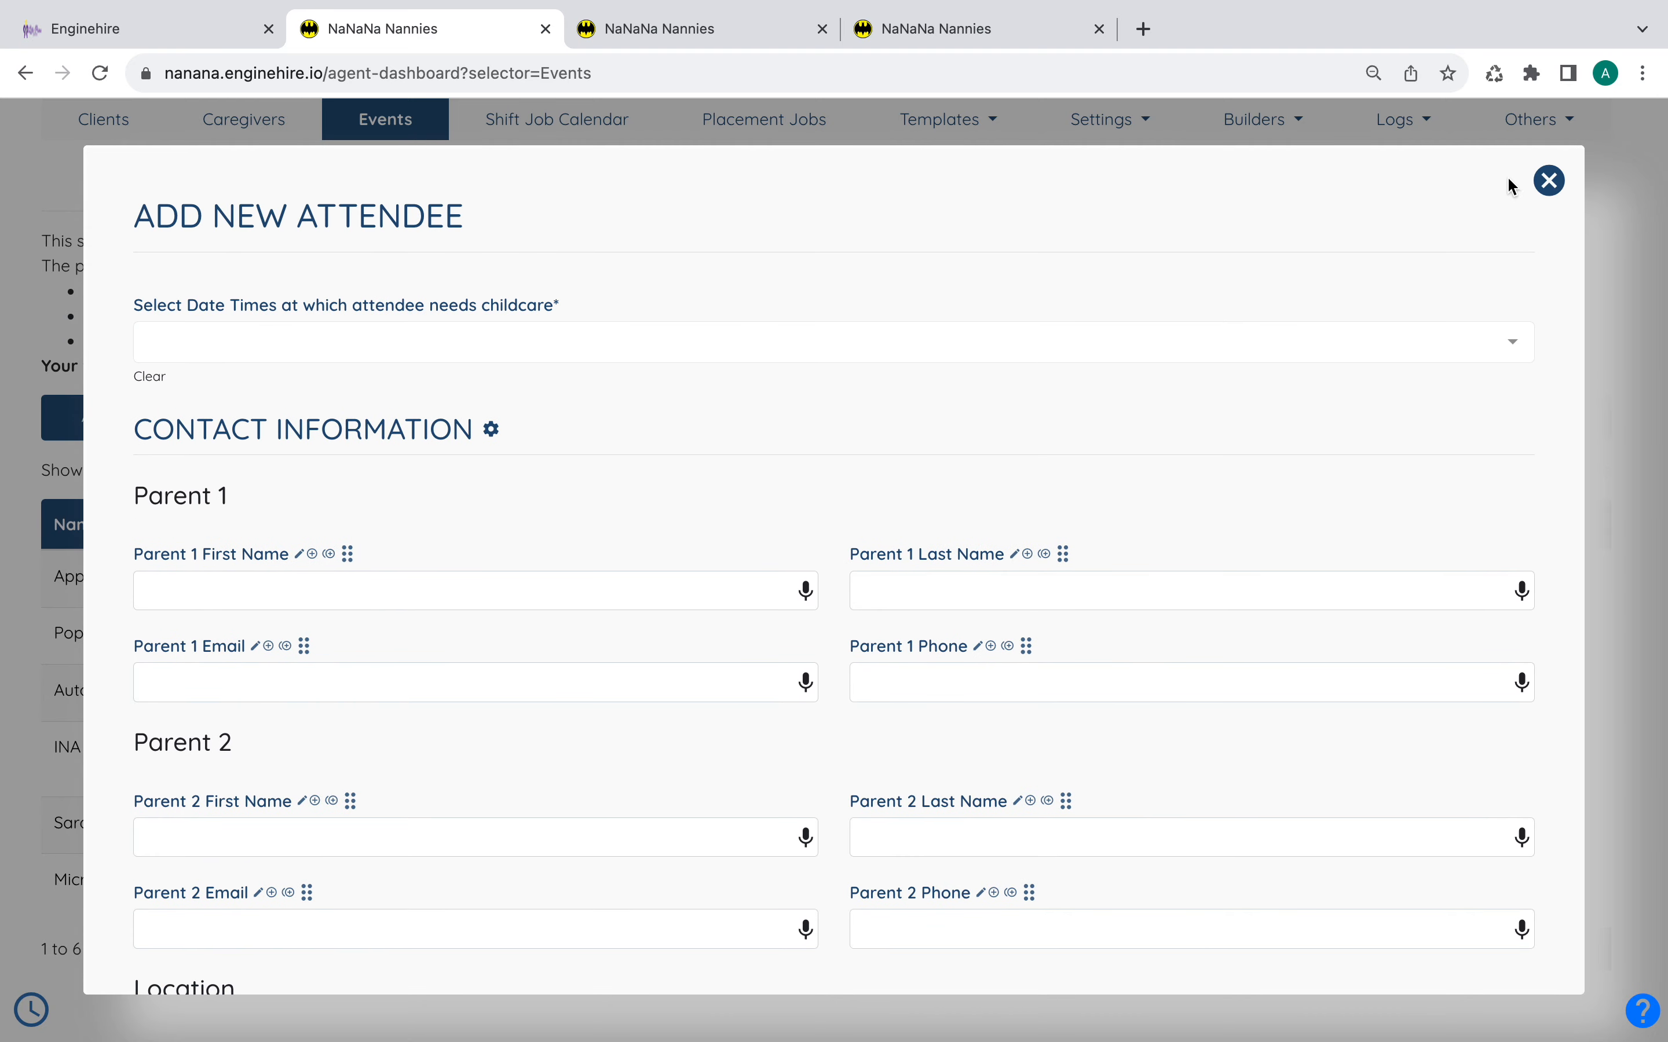
left_click(1548, 181)
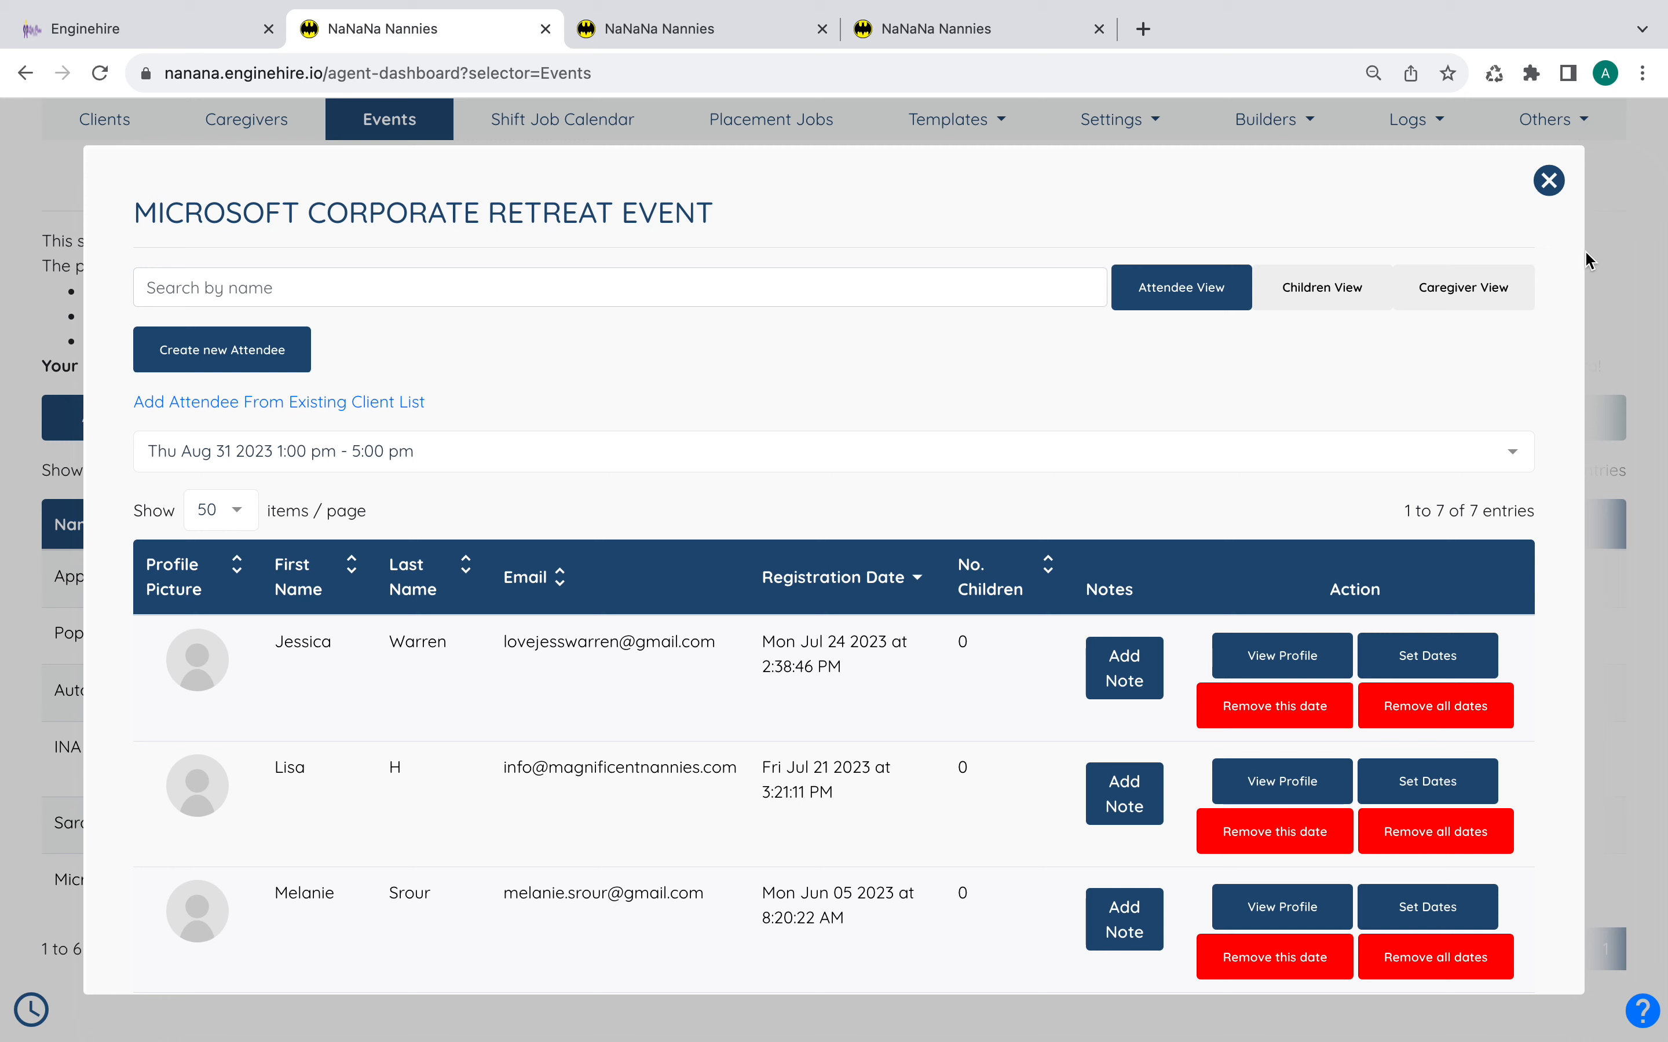
left_click(1549, 180)
scroll(1085, 416, "up", 3)
scroll(1087, 426, "up", 1)
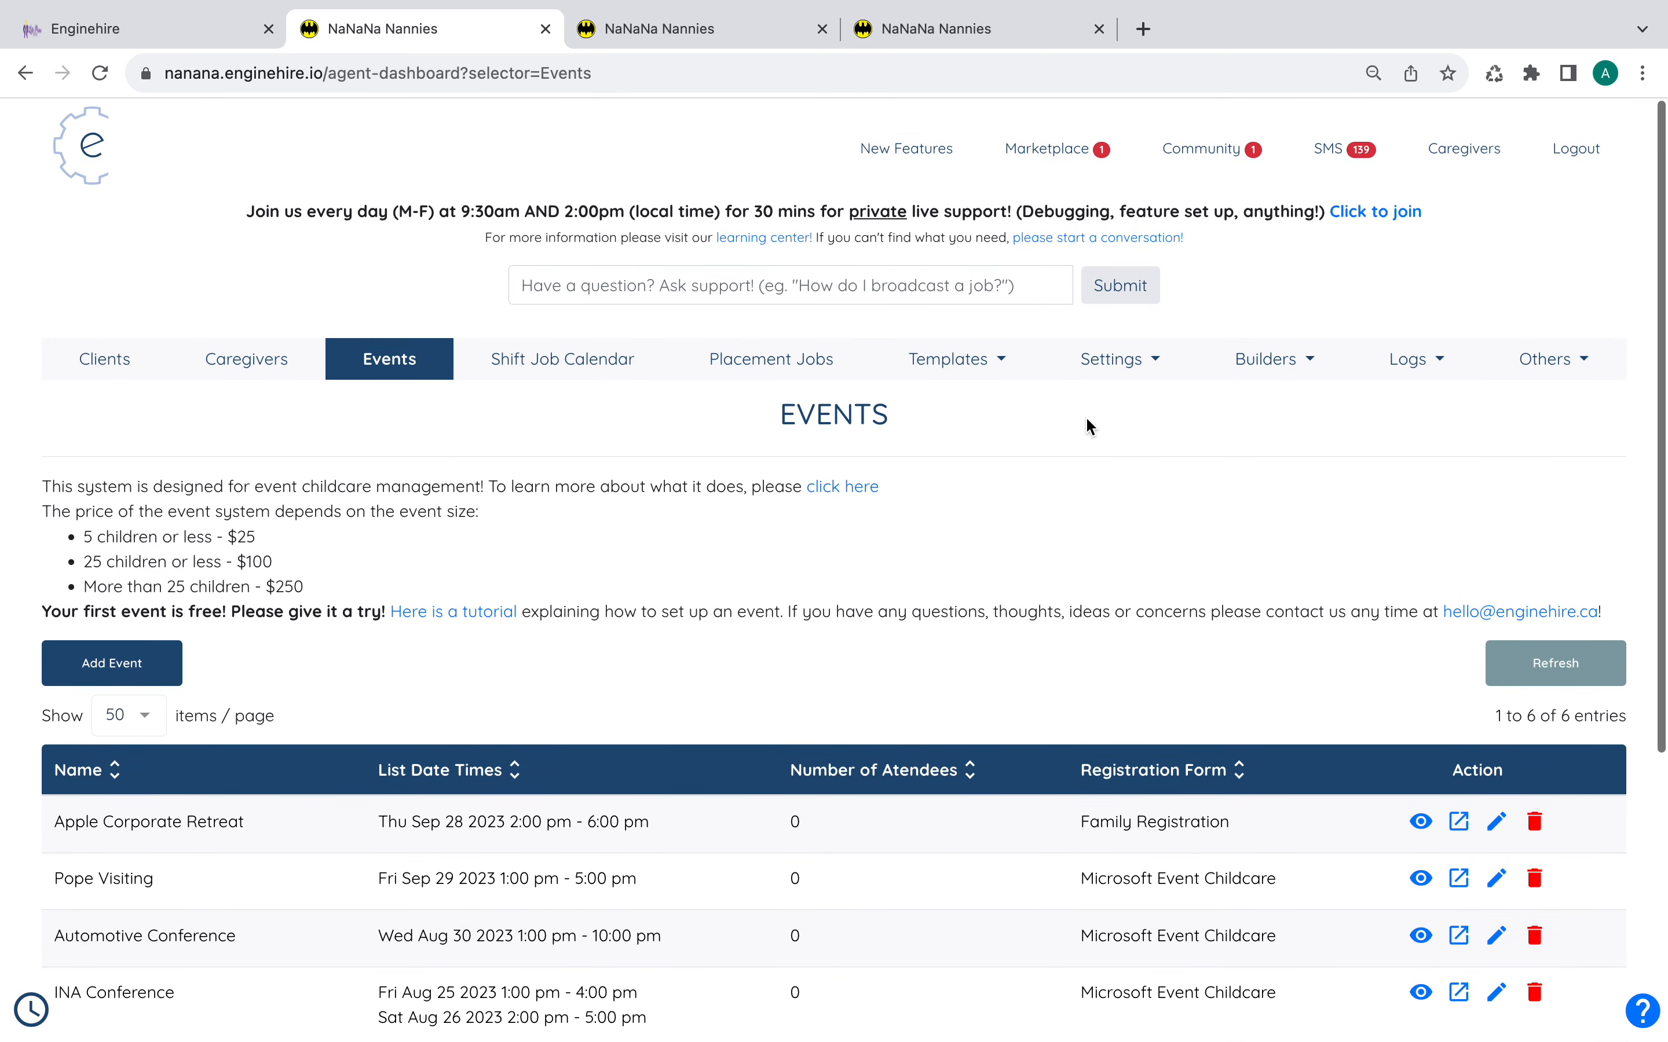